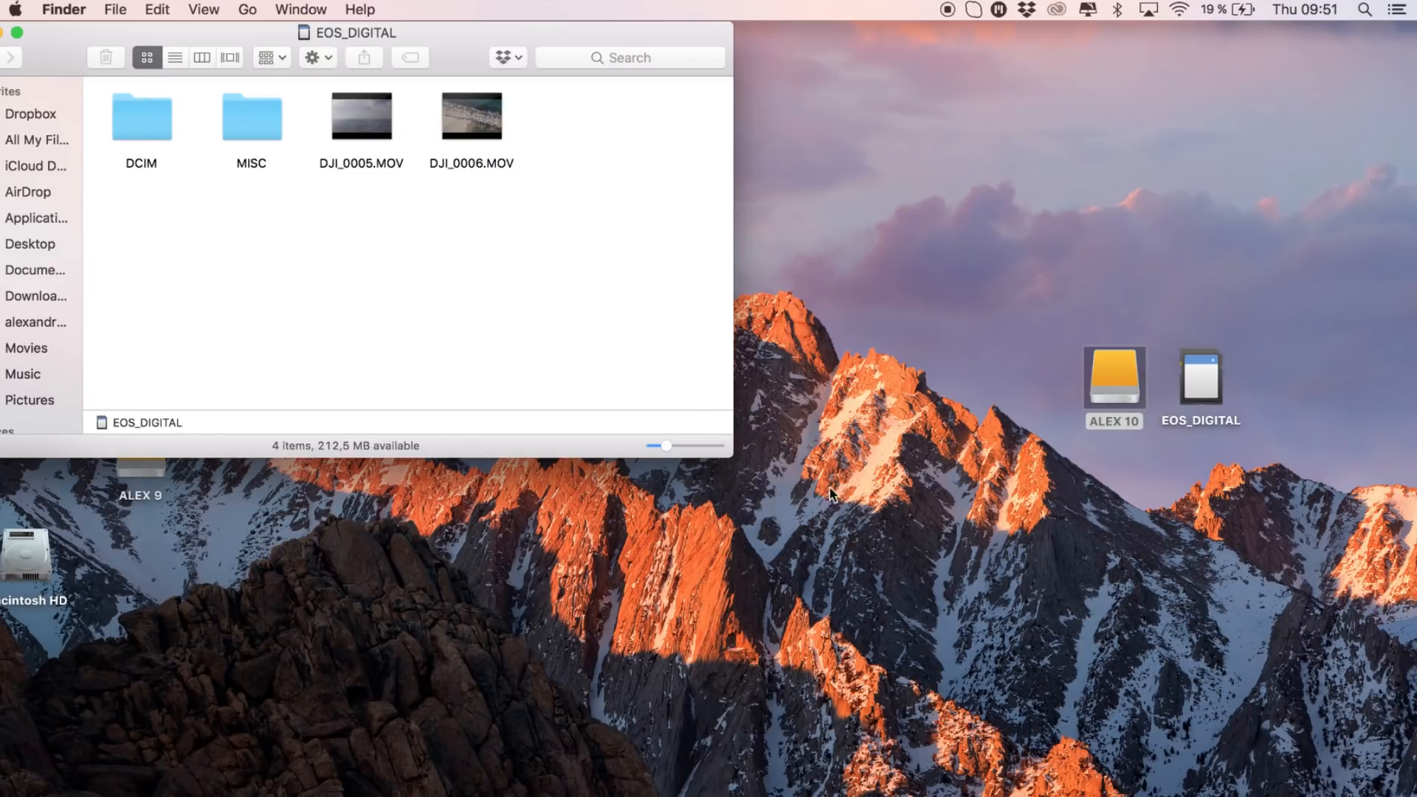
Open the mavic folder inside Edition video drone on the ALEX 10 drive, with the drive's contents shown as icons
double_click(1126, 369)
click(290, 339)
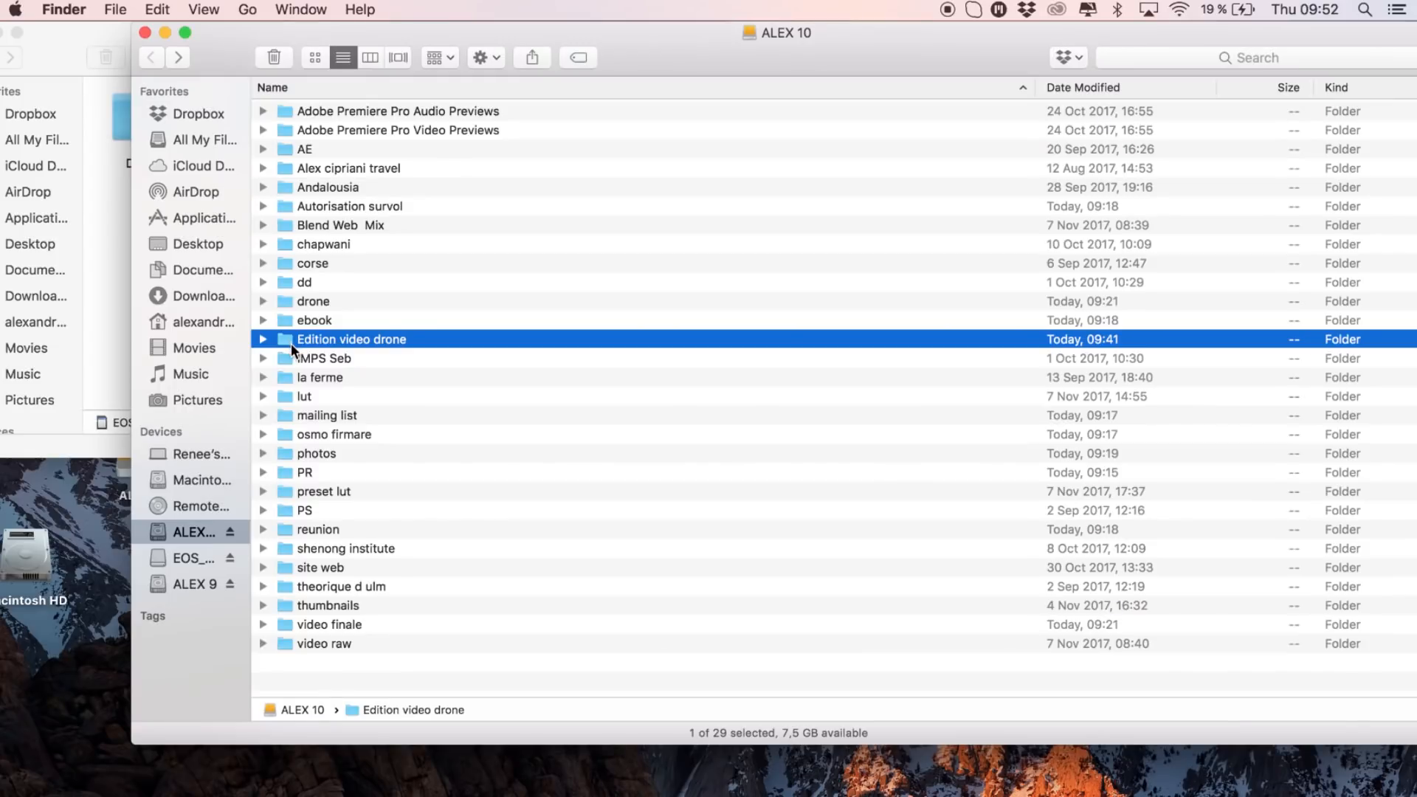
click(317, 57)
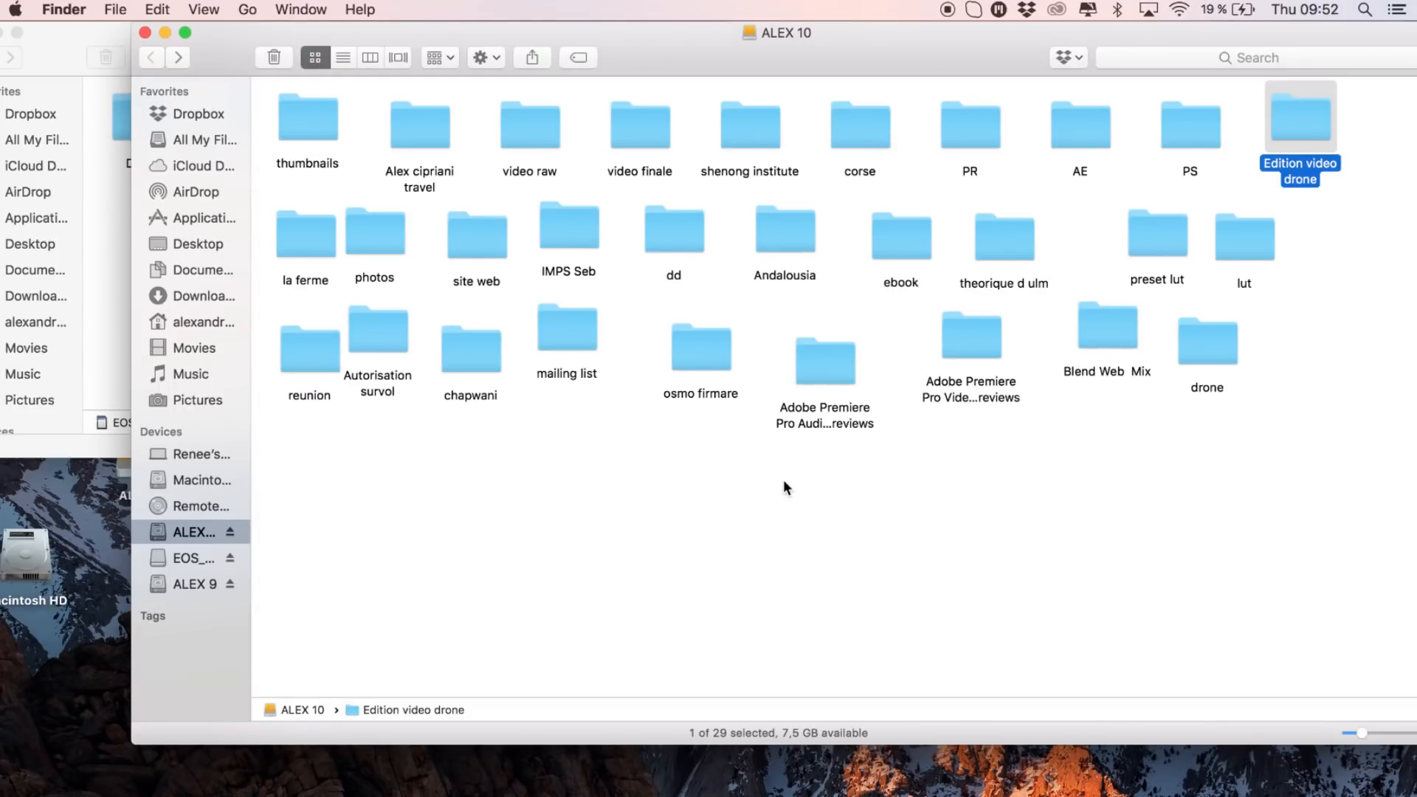
double_click(1302, 123)
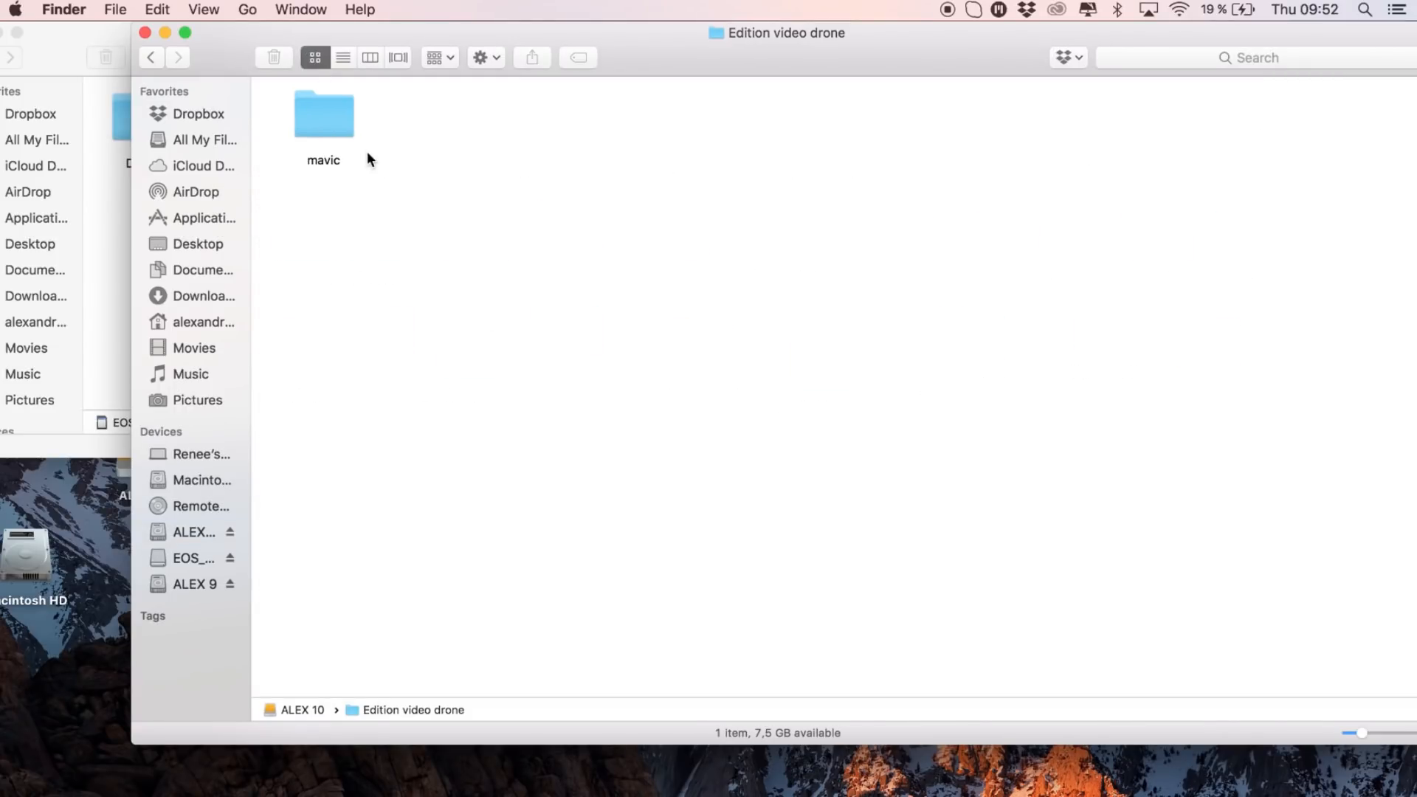
double_click(325, 127)
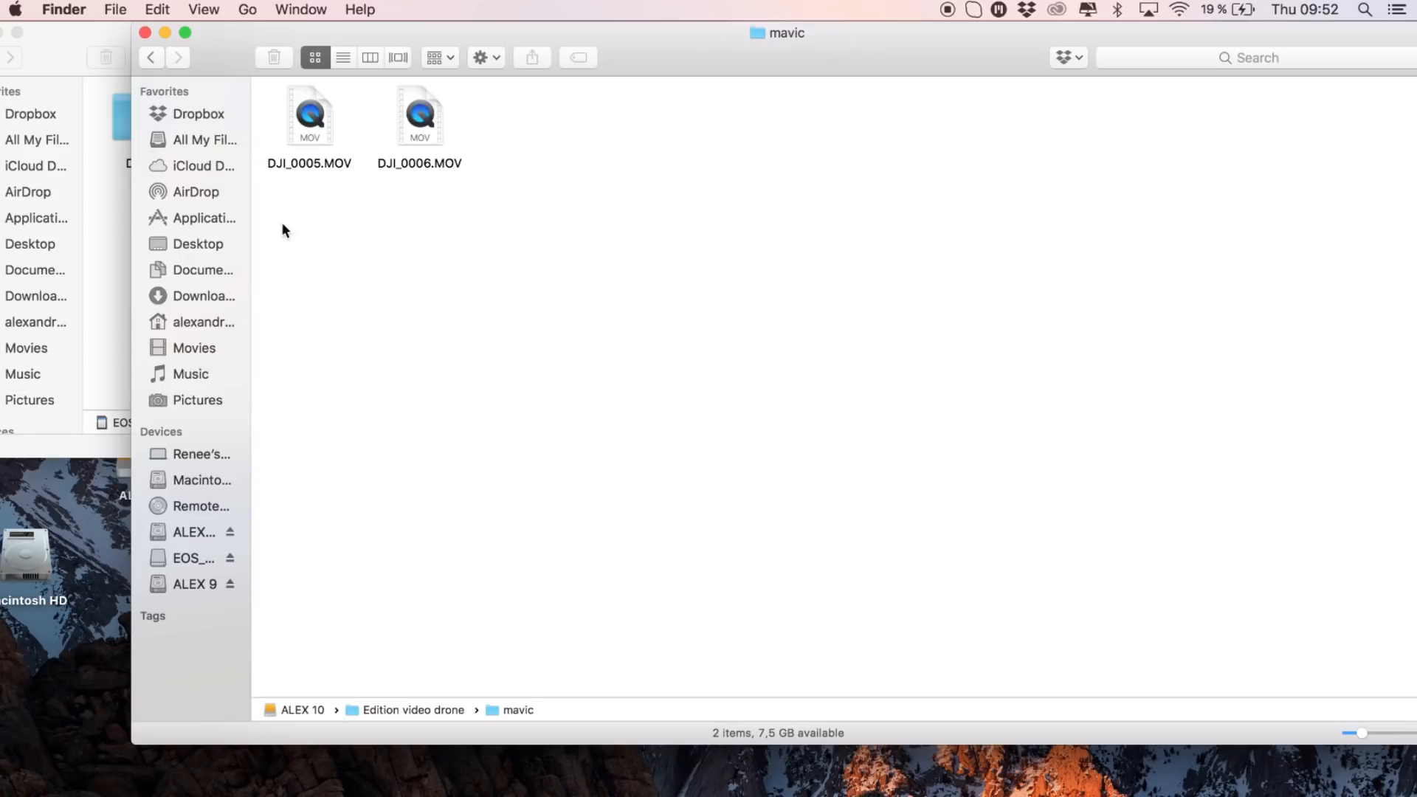
Create a folder named osmo in the Edition video drone folder and place it beside the mavic folder
click(151, 58)
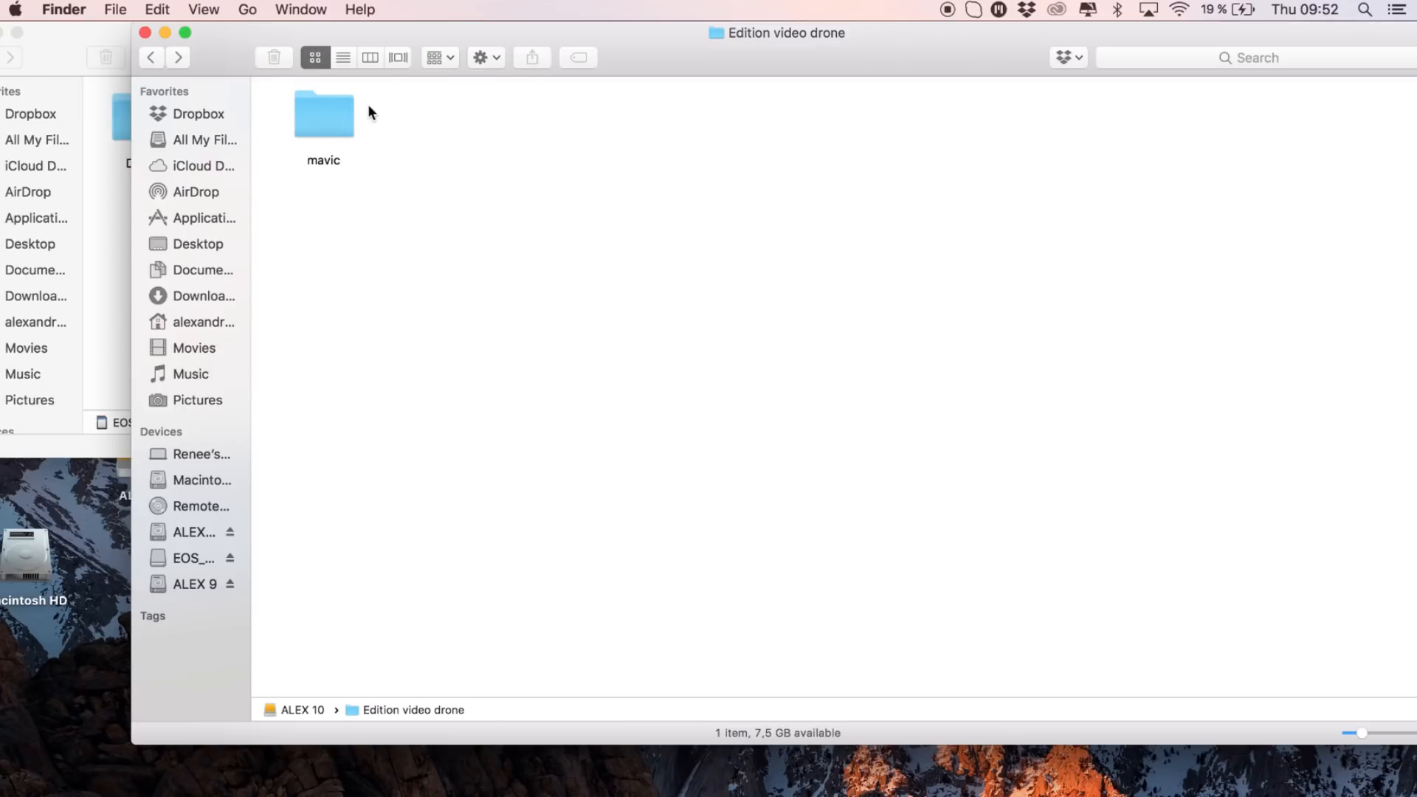
click(113, 9)
click(122, 52)
text(osmo)
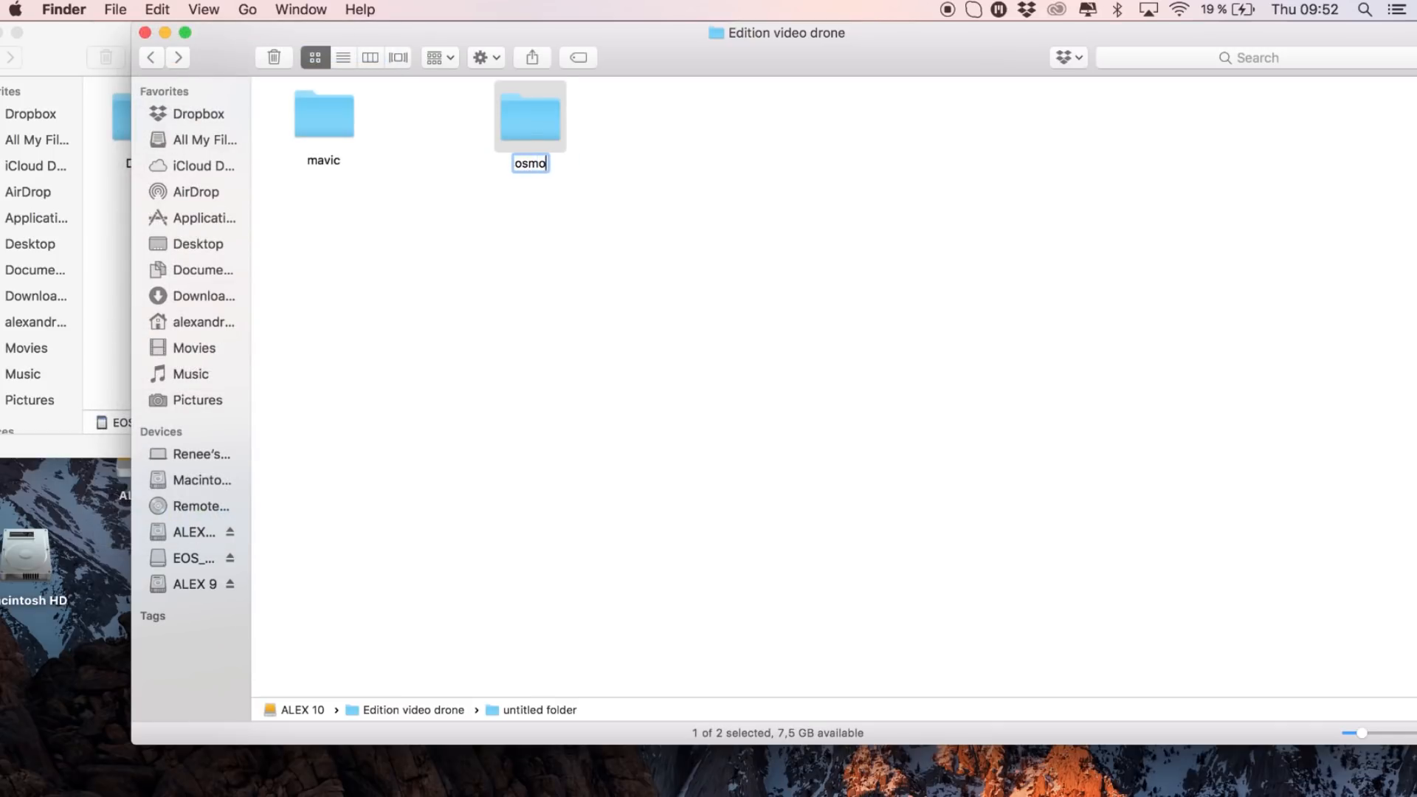
click(628, 240)
drag(530, 114, 432, 126)
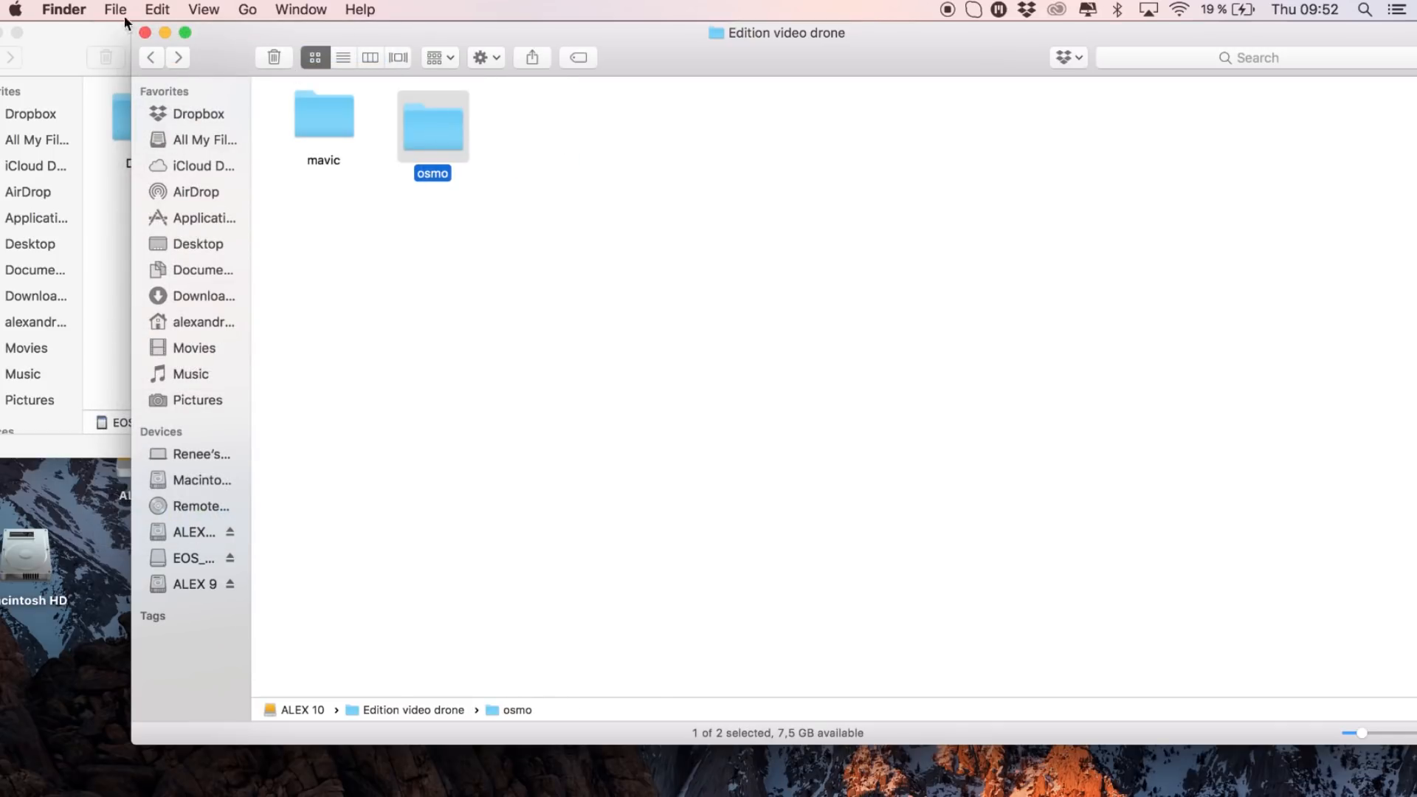
Create another folder named canon c 100 in the Edition video drone folder
click(115, 9)
click(145, 53)
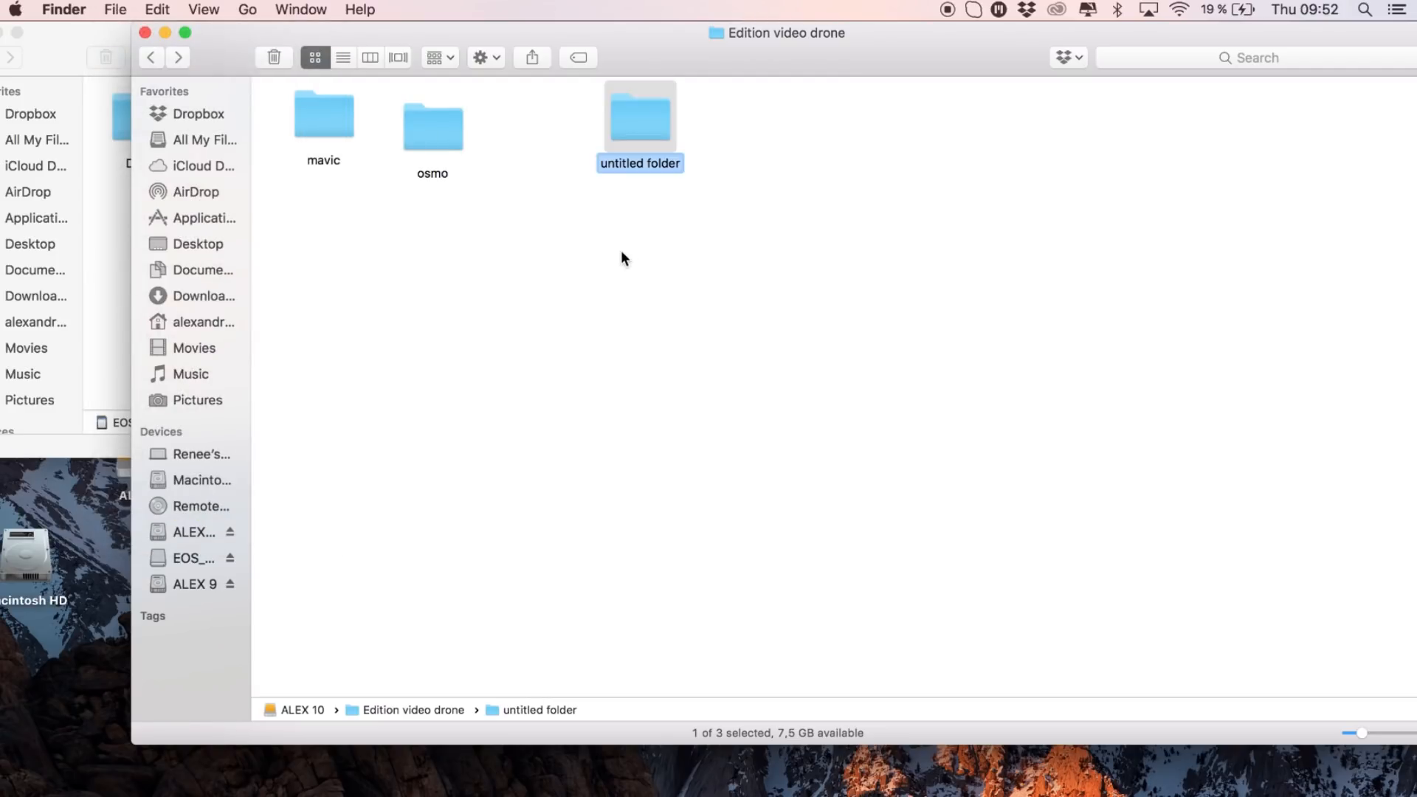
text(canon )
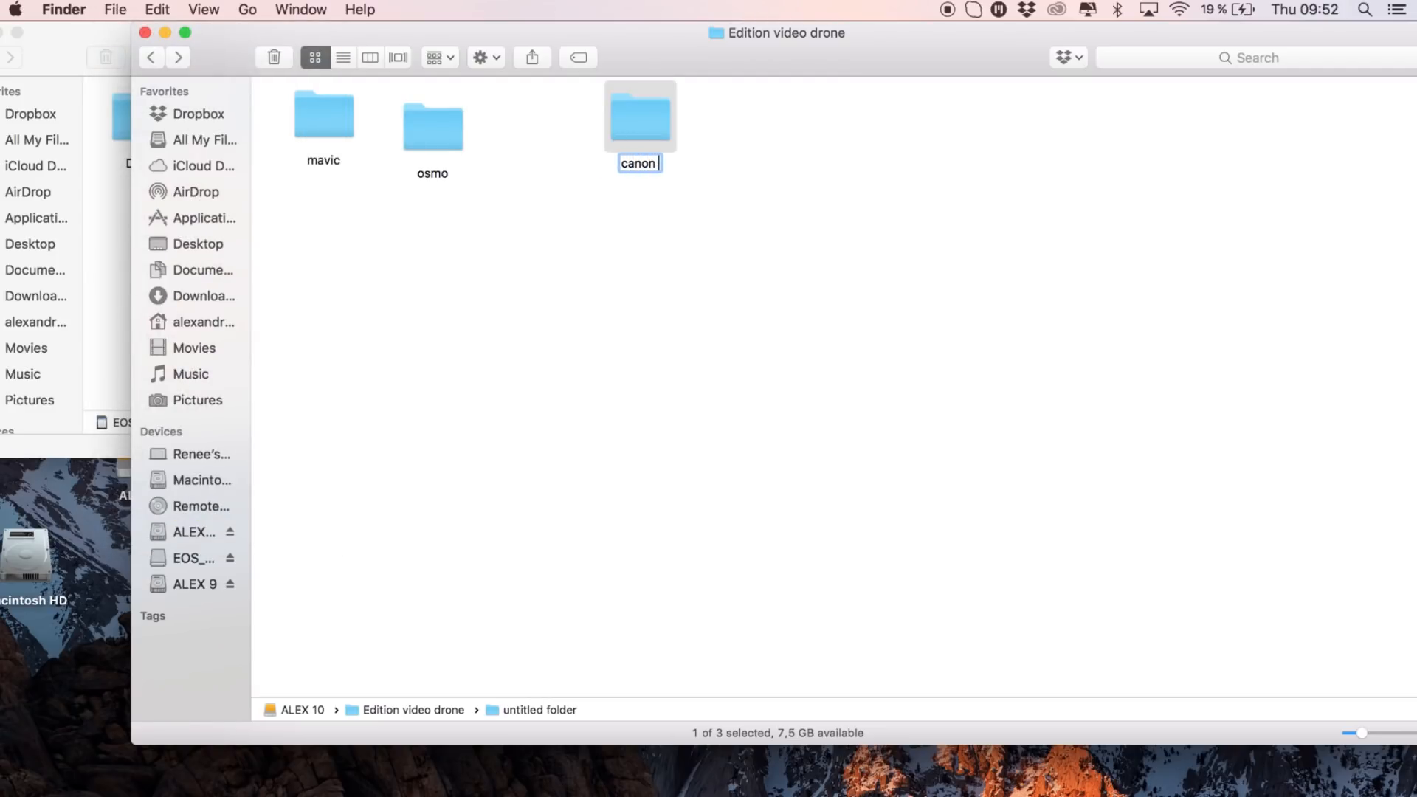
text(c 100)
key(Return)
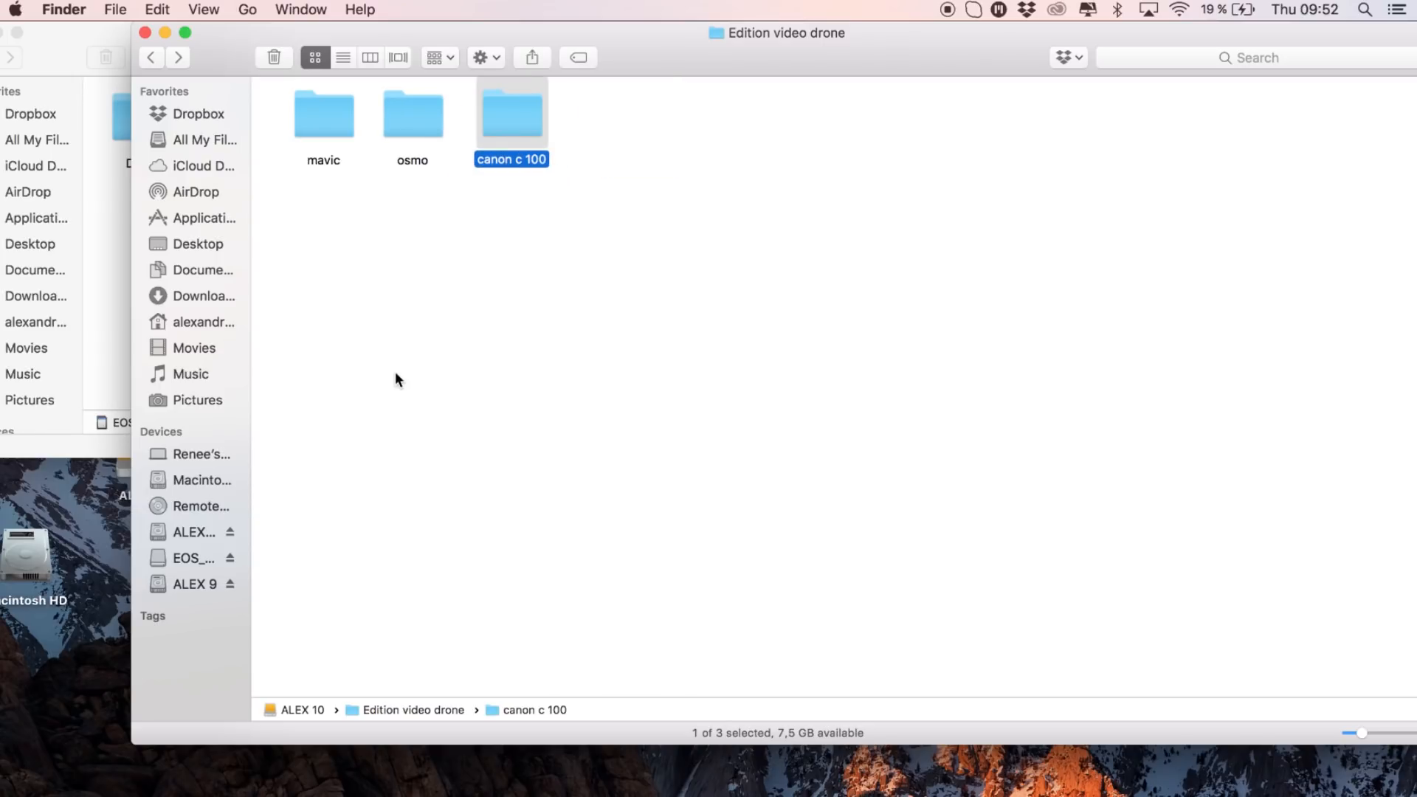
Create two subfolders named j1 and j2 inside the canon c 100 folder
click(526, 358)
click(499, 113)
double_click(500, 115)
click(118, 9)
click(136, 49)
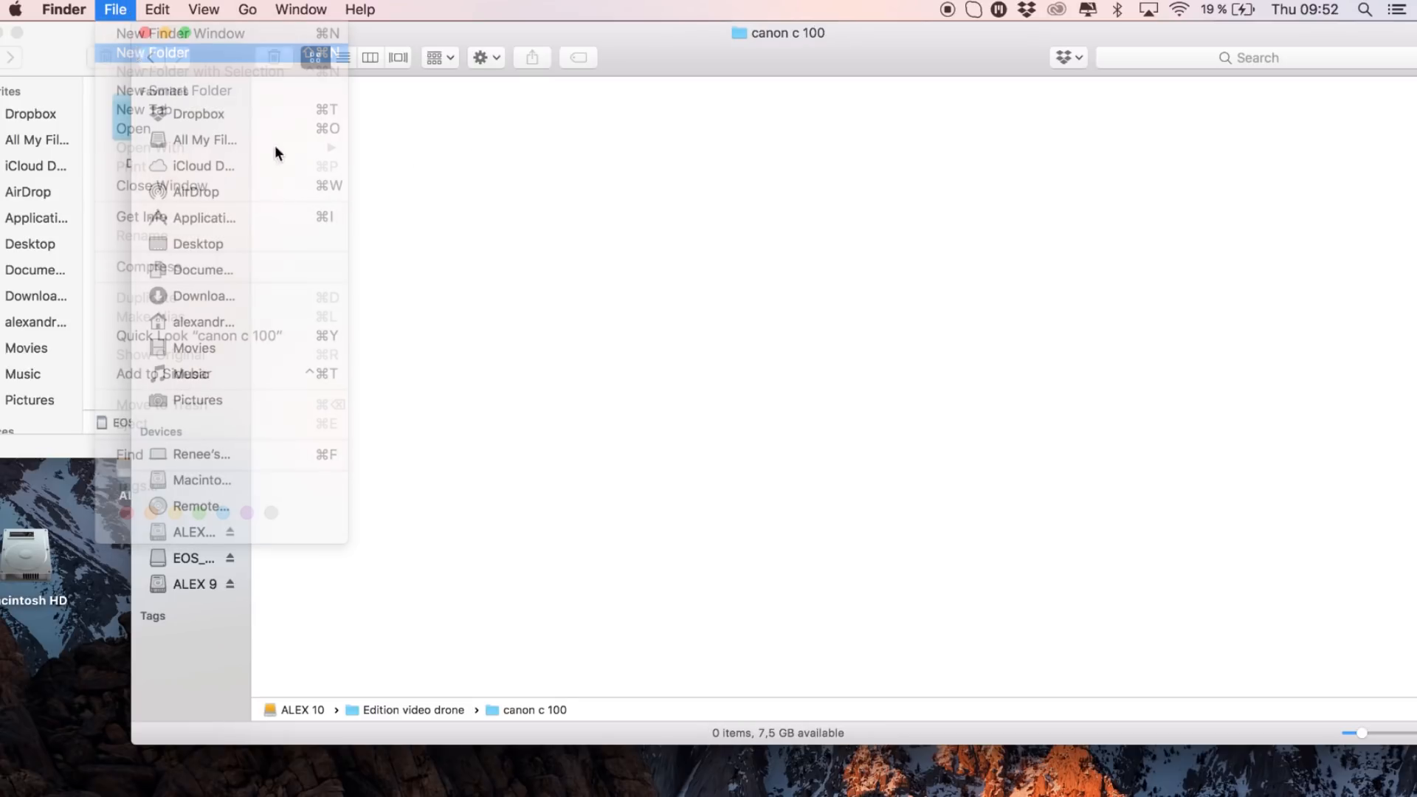
text(1)
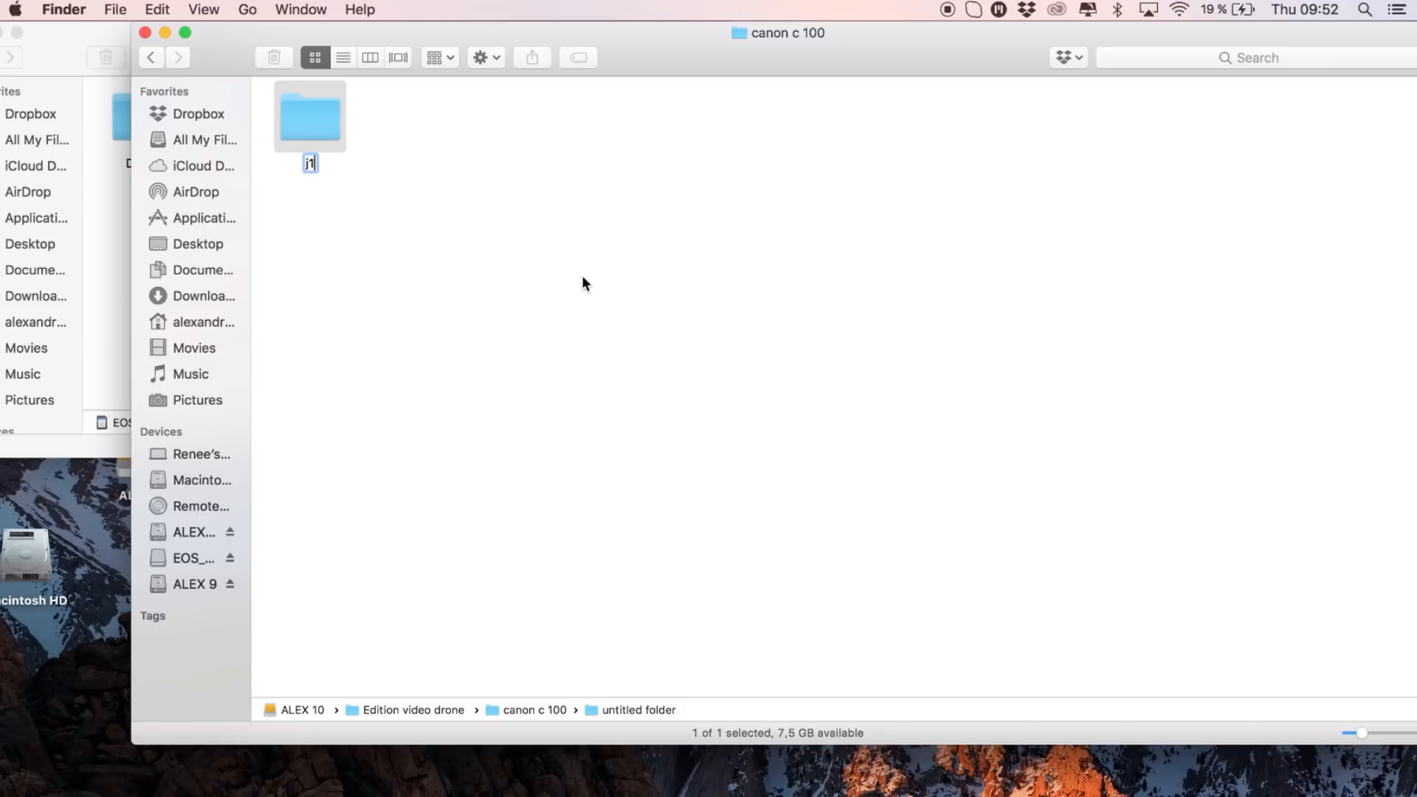
click(583, 283)
click(115, 9)
click(139, 53)
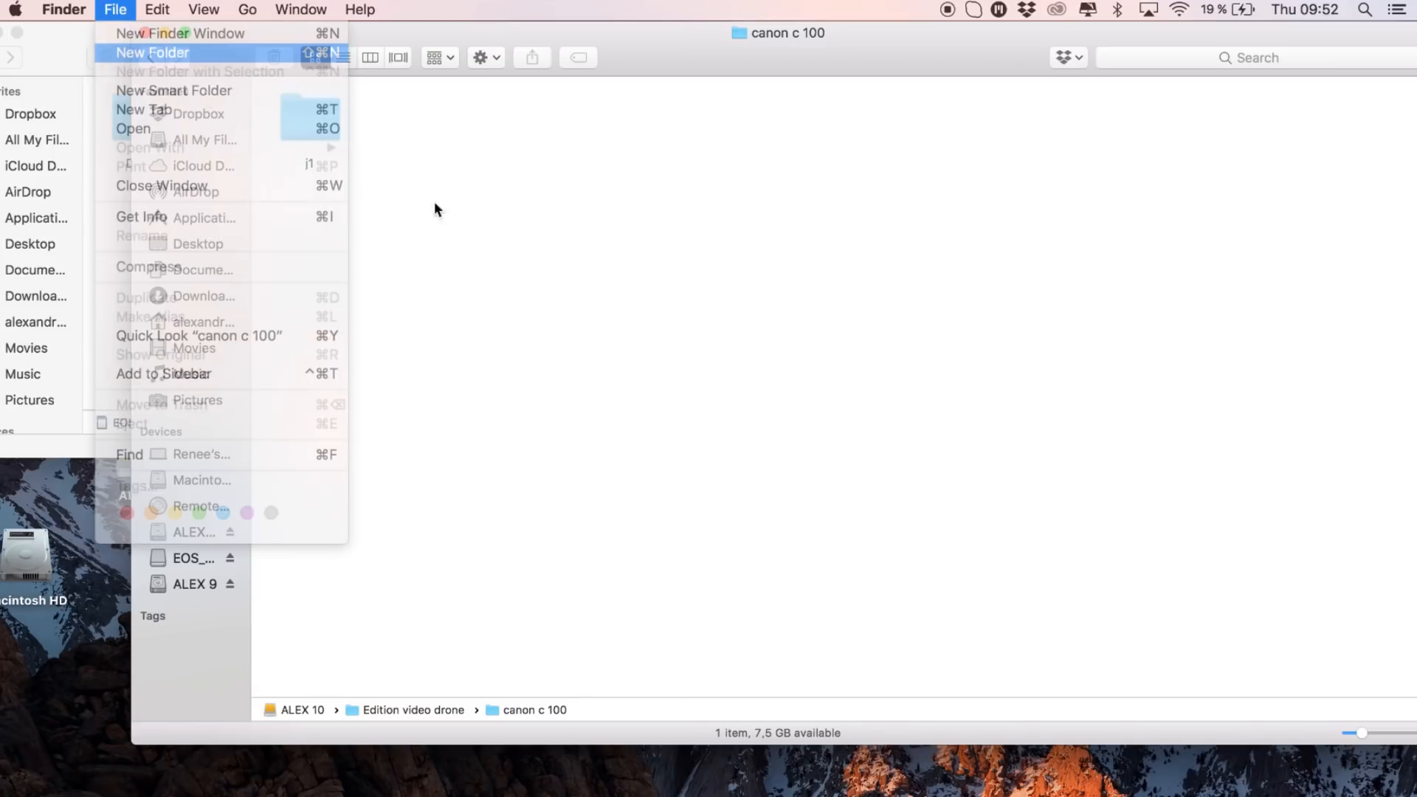
text(j2)
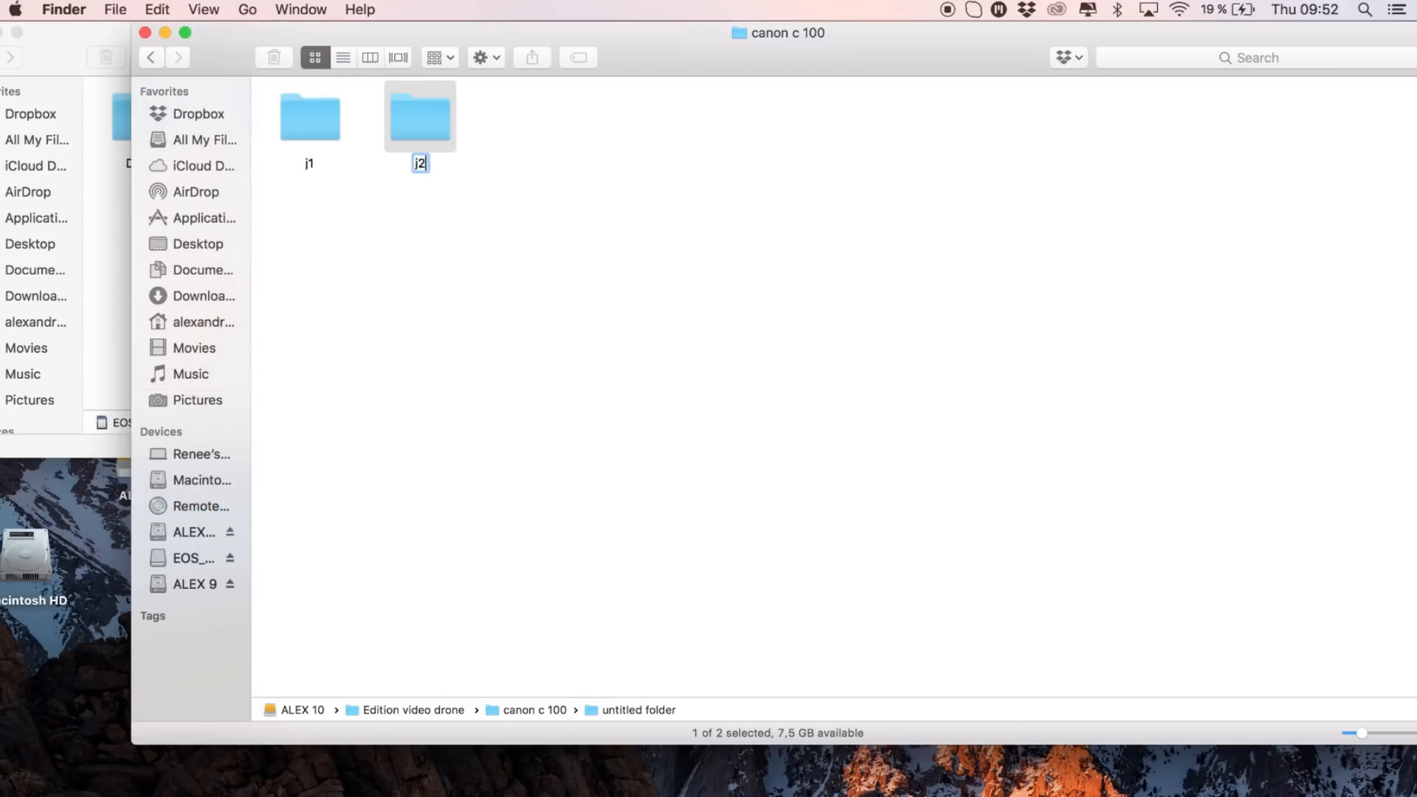
click(490, 230)
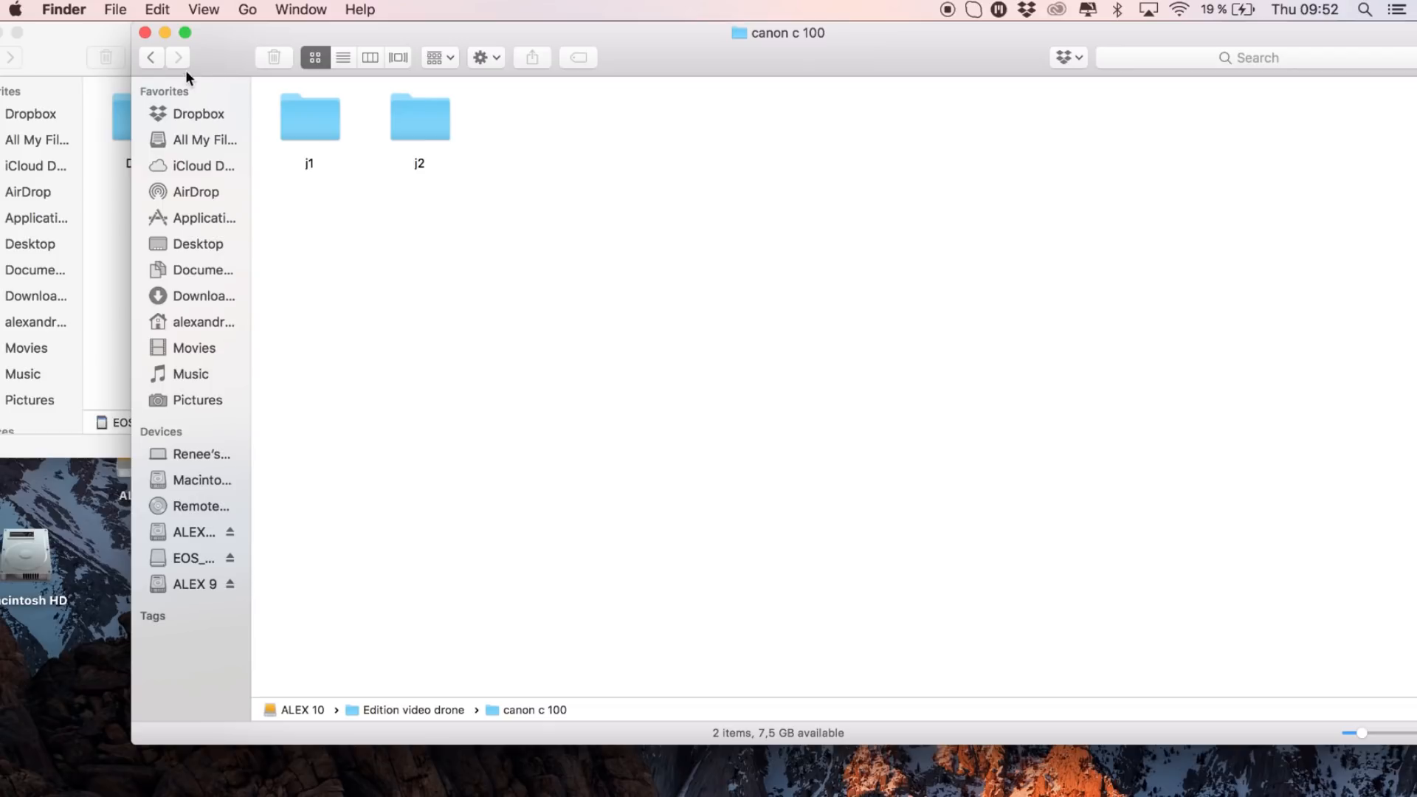
Delete the osmo and canon c 100 folders from the Edition video drone folder
click(148, 58)
super+click(414, 137)
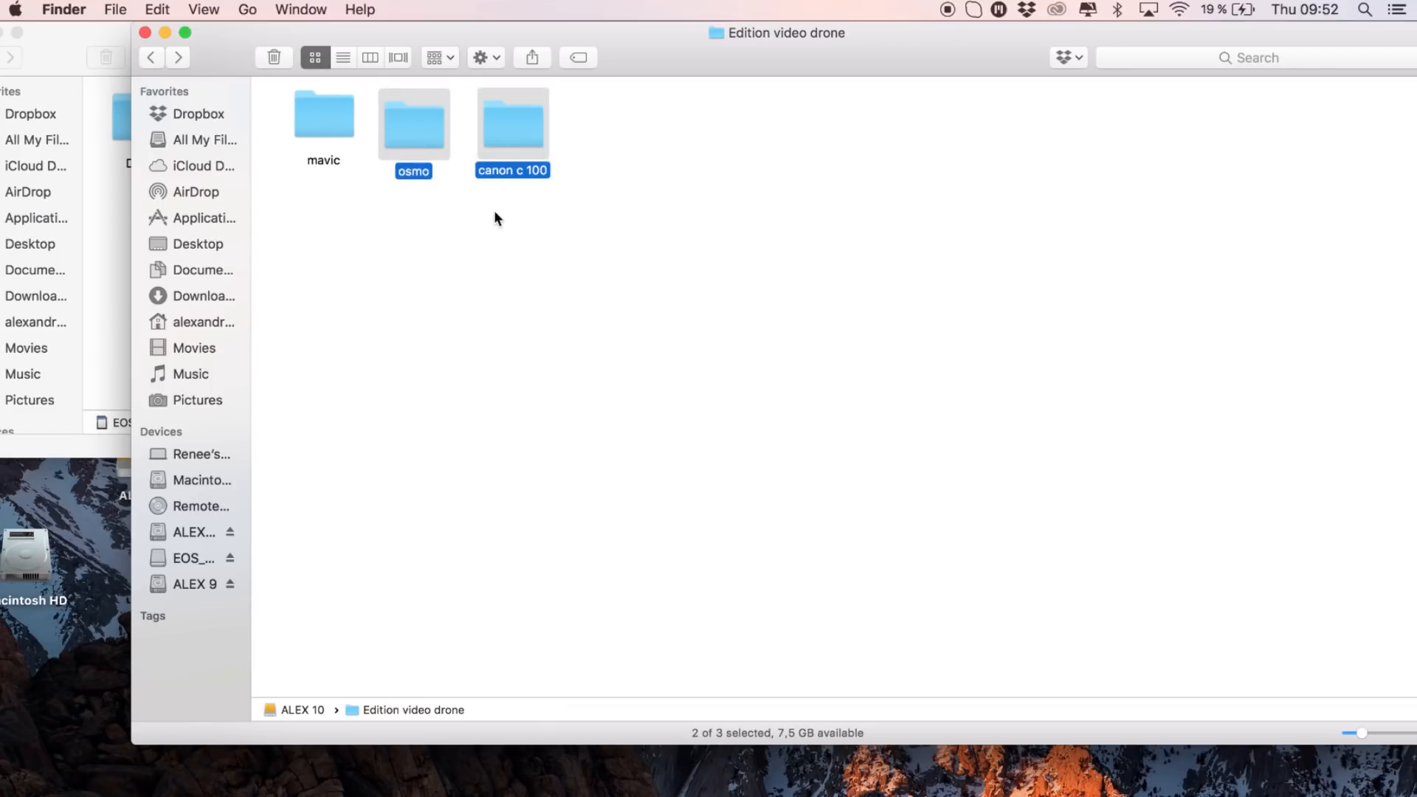
drag(561, 217, 335, 91)
key(super+BackSpace)
Close the ALEX 10 and EOS_DIGITAL folder windows
click(146, 33)
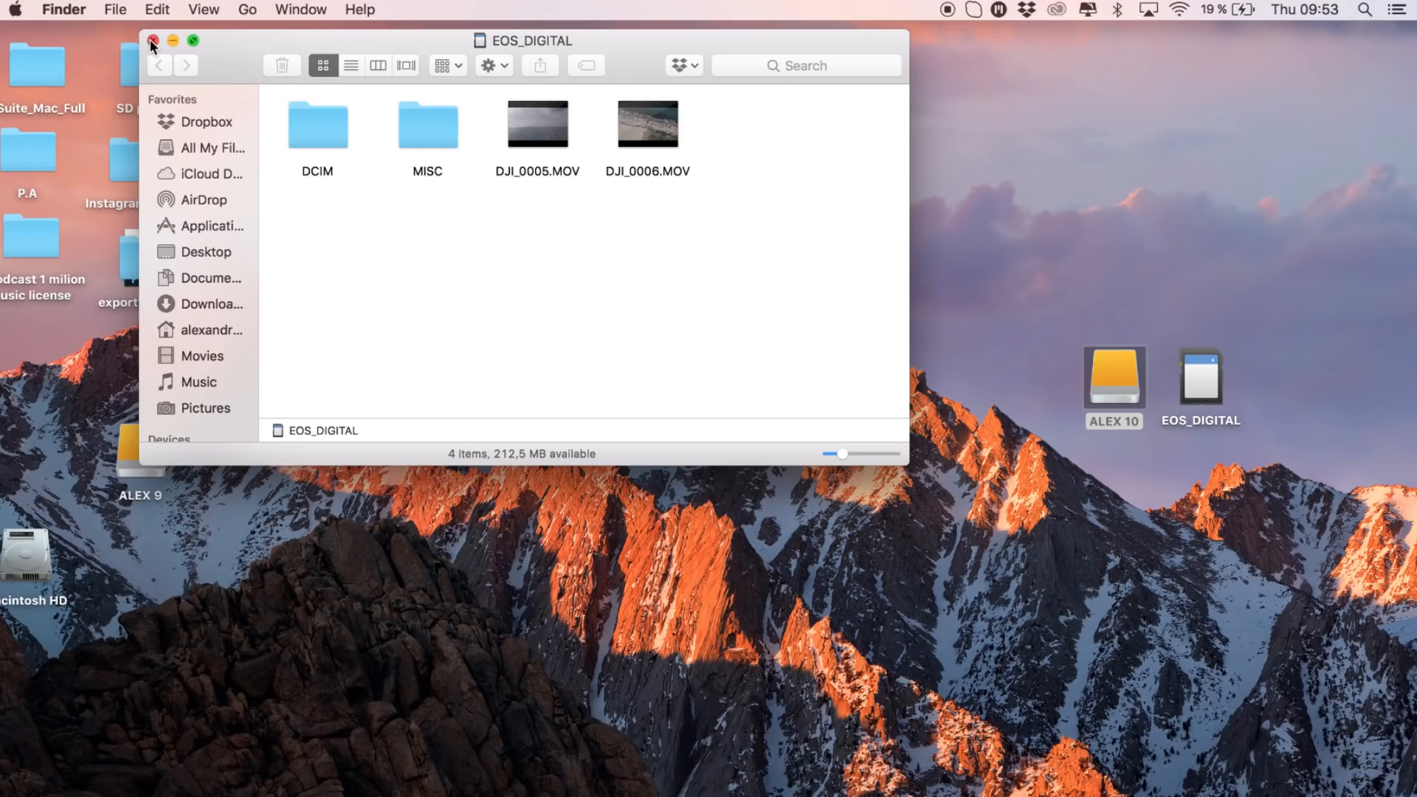
click(152, 41)
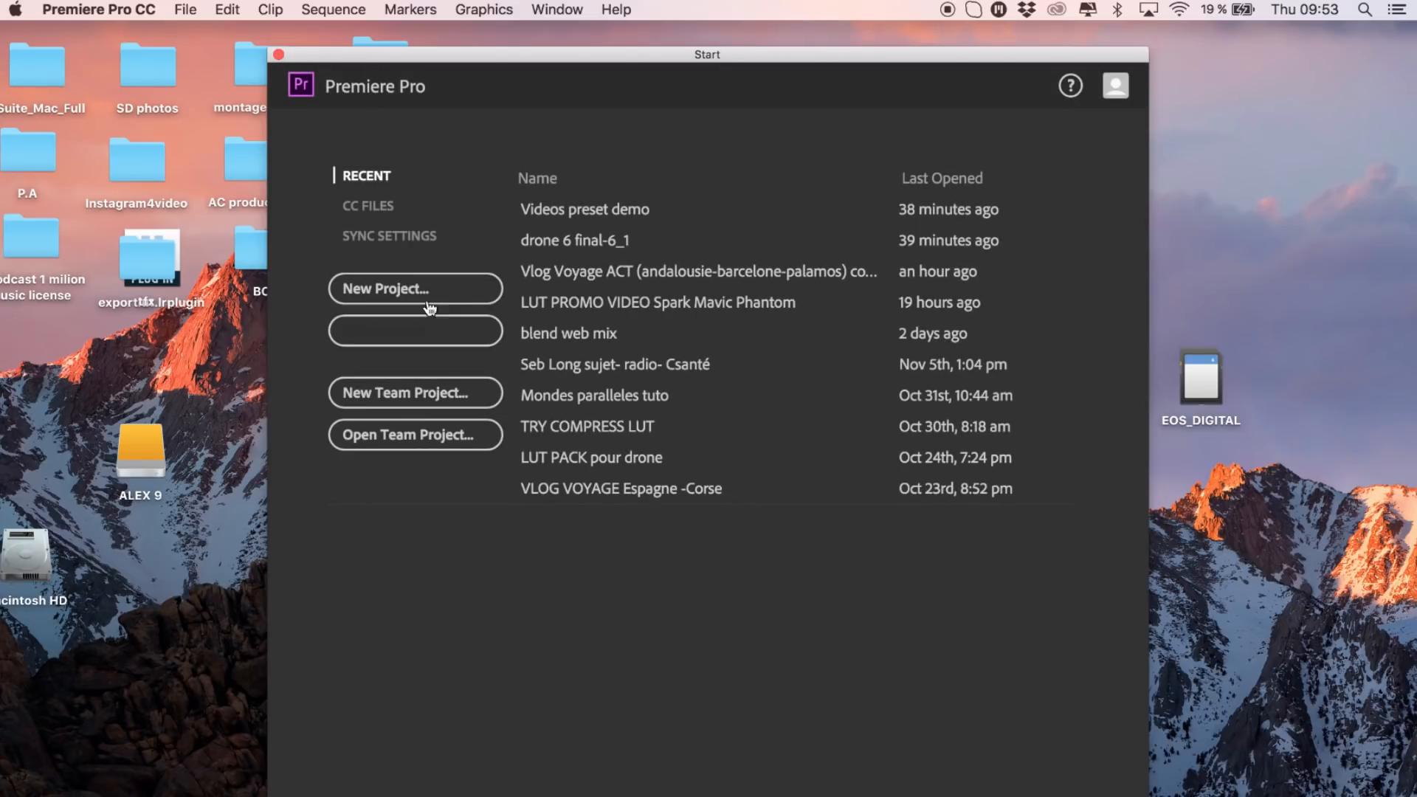
In Premiere Pro, create a new project named DEMO EDTION DRONE VIDEO with the default settings
click(430, 289)
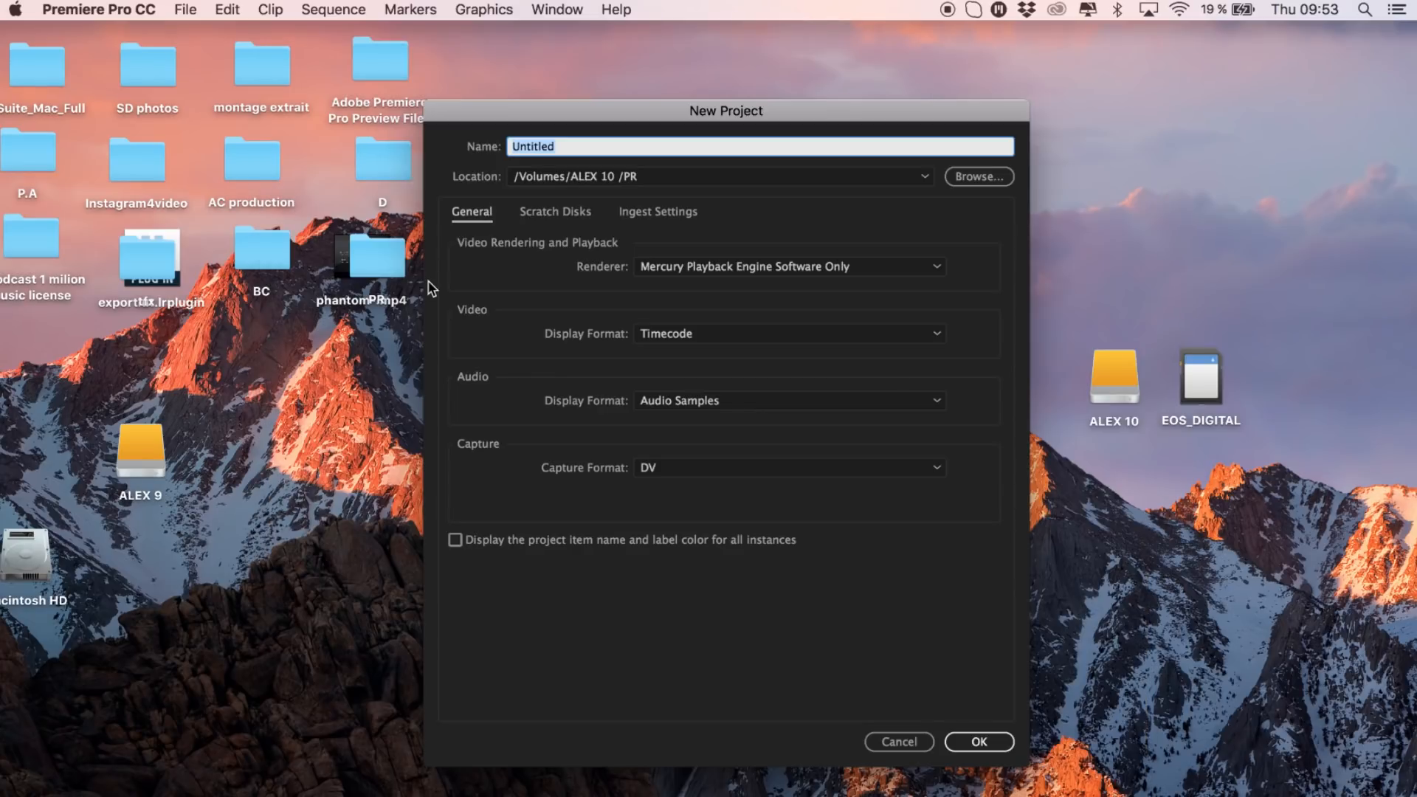
text(DEMO EDTION DRONE VIDEO)
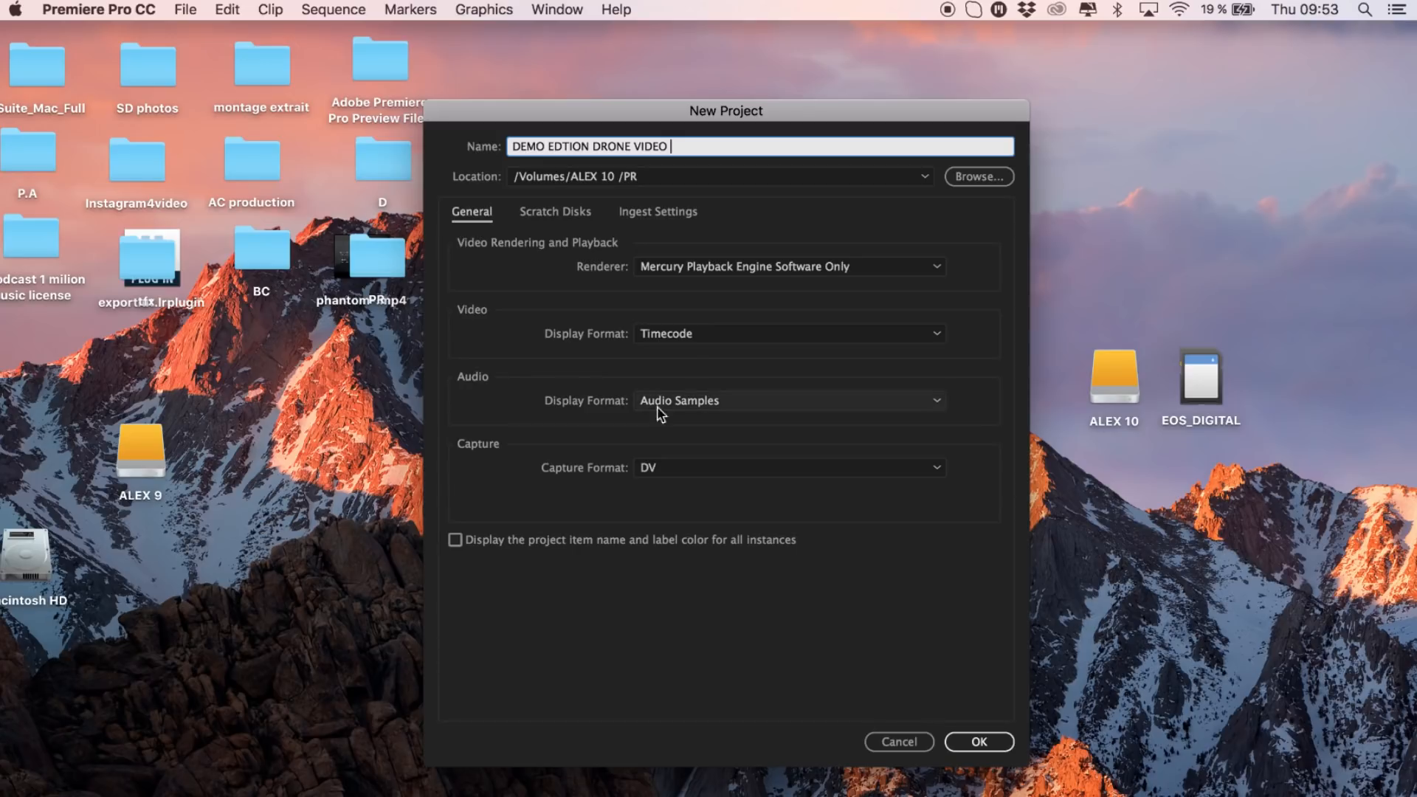
click(430, 335)
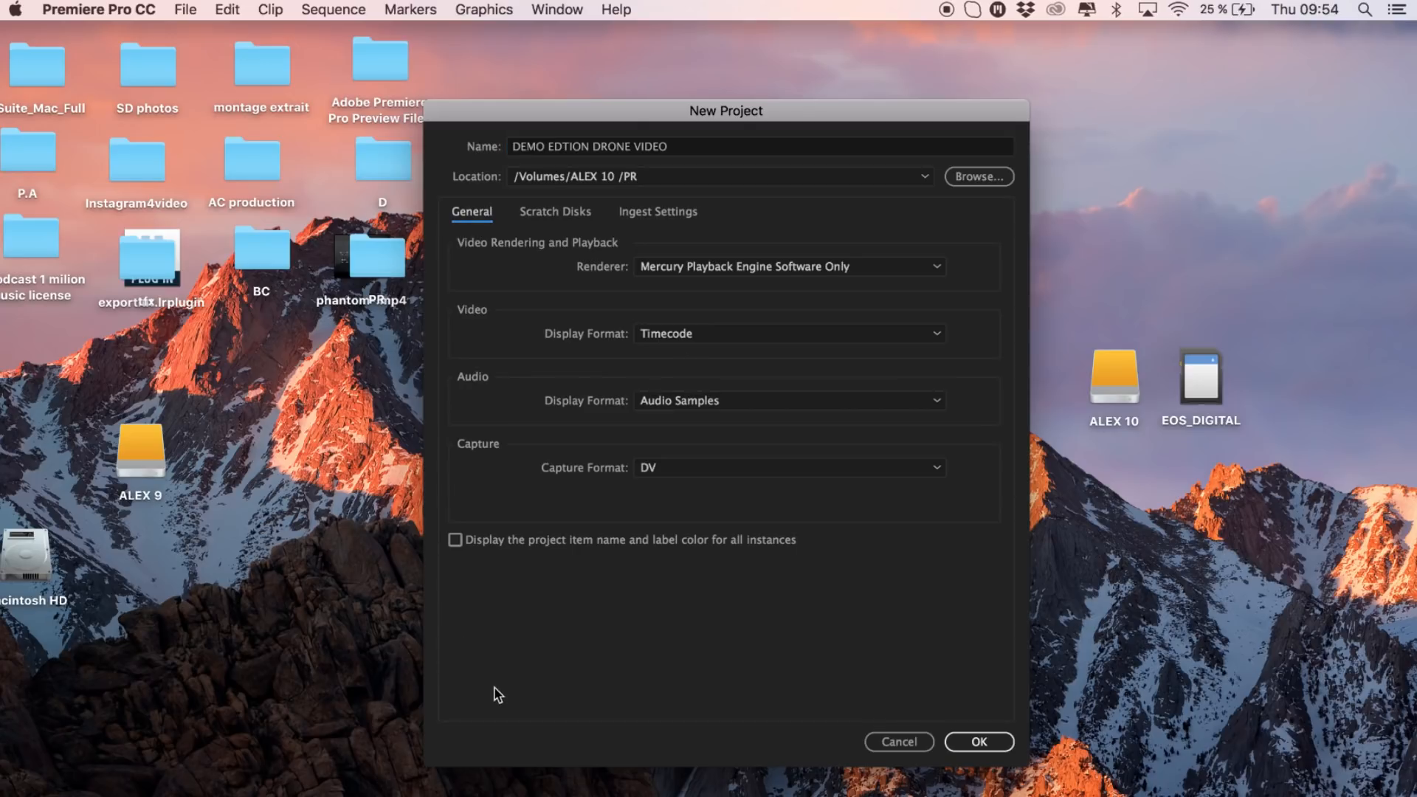
click(984, 745)
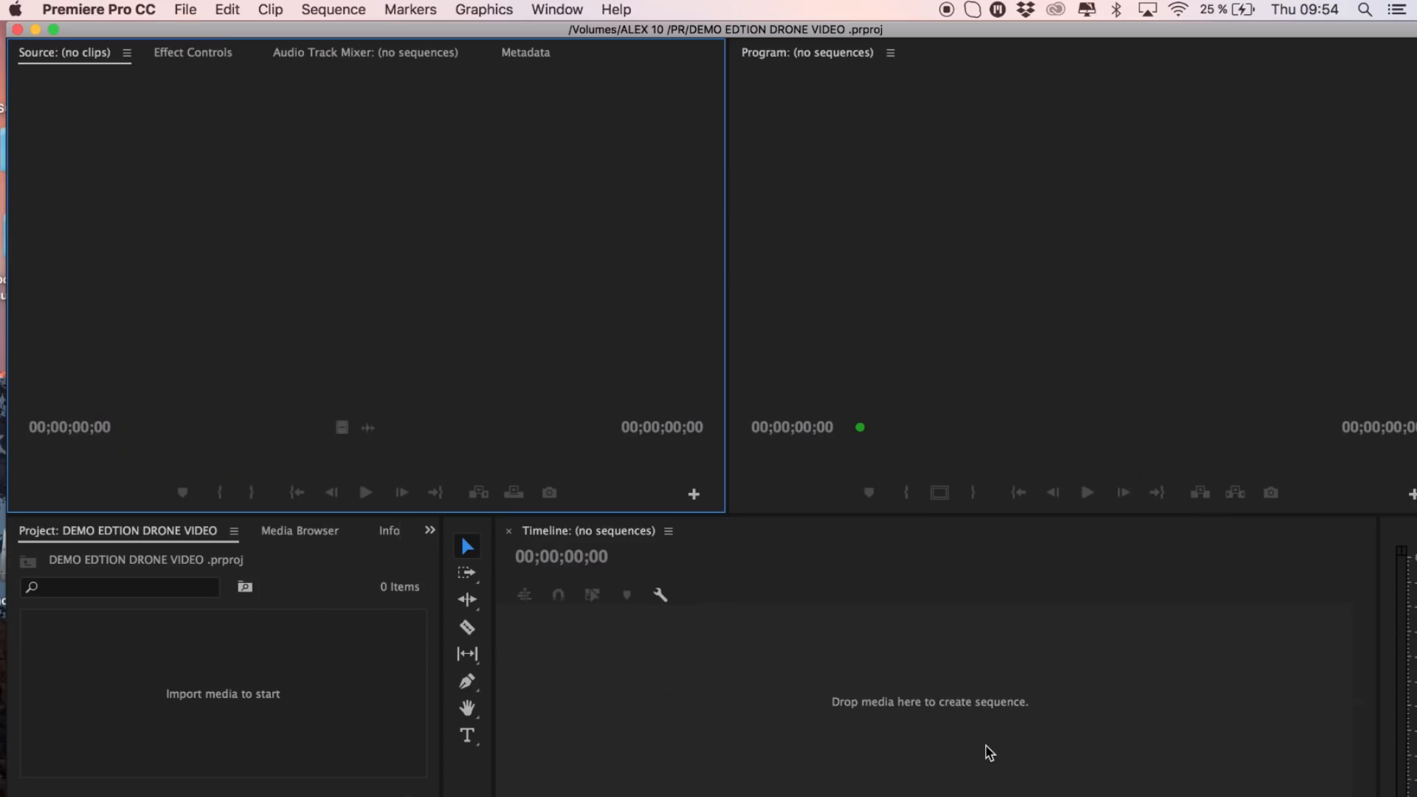
Import the mavic folder from Edition video drone into the project
click(280, 701)
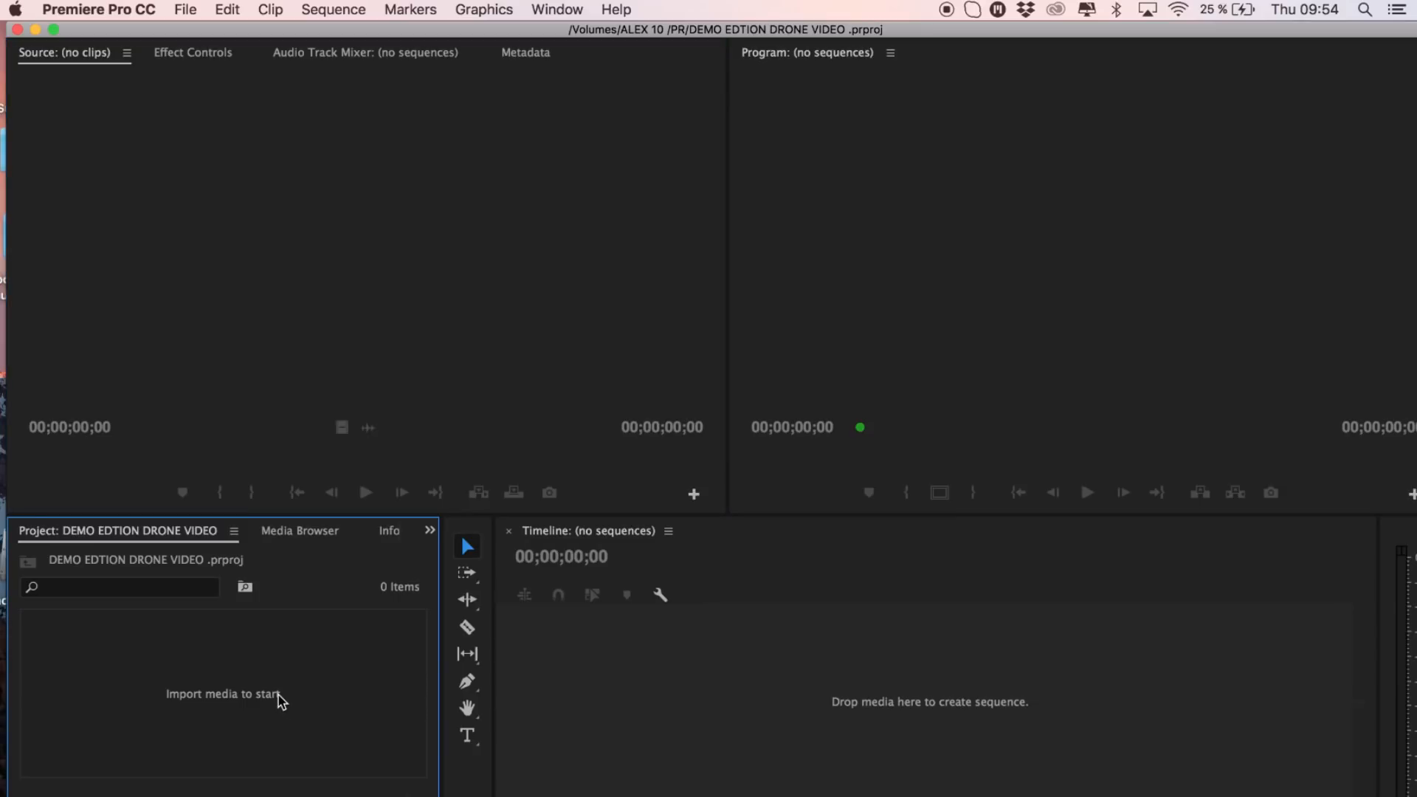
click(185, 9)
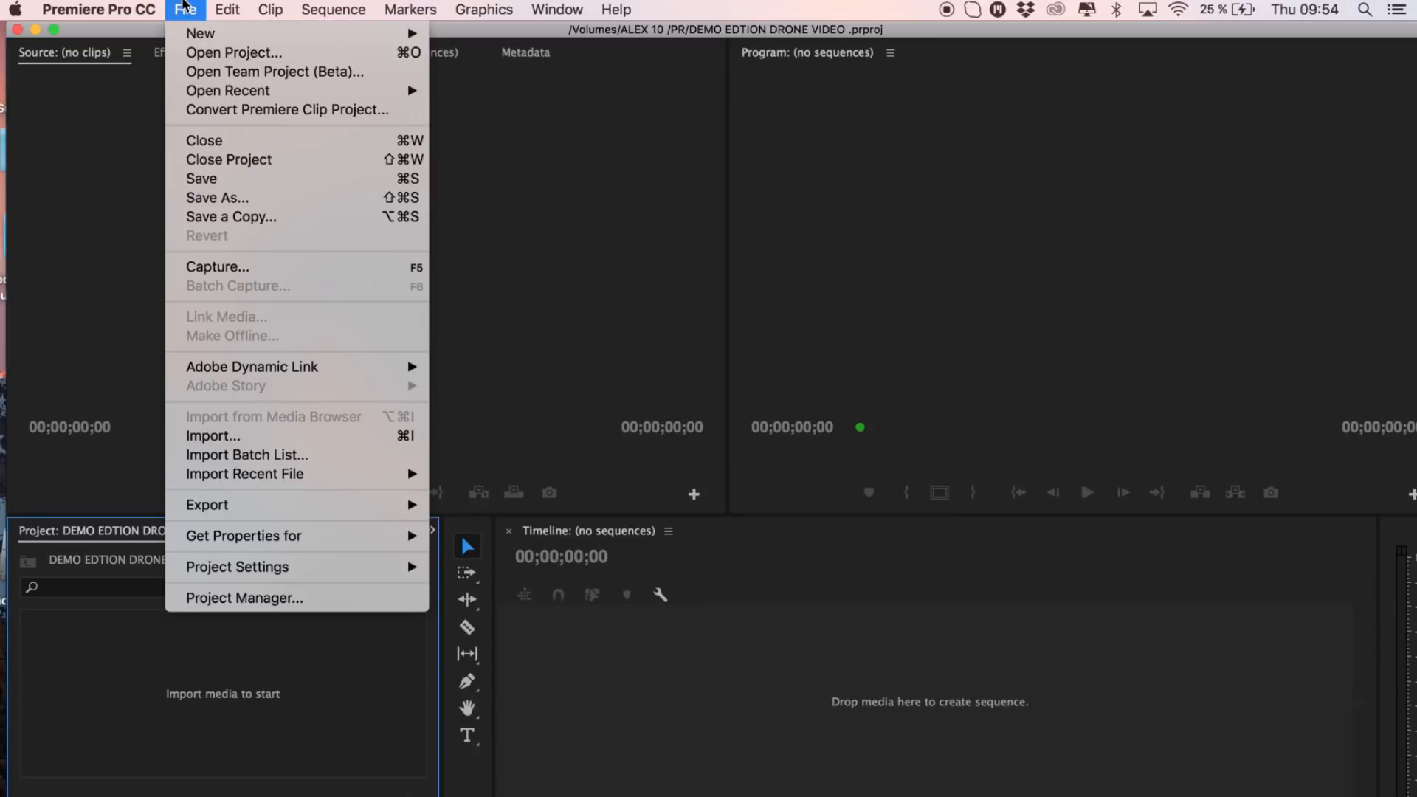
click(220, 440)
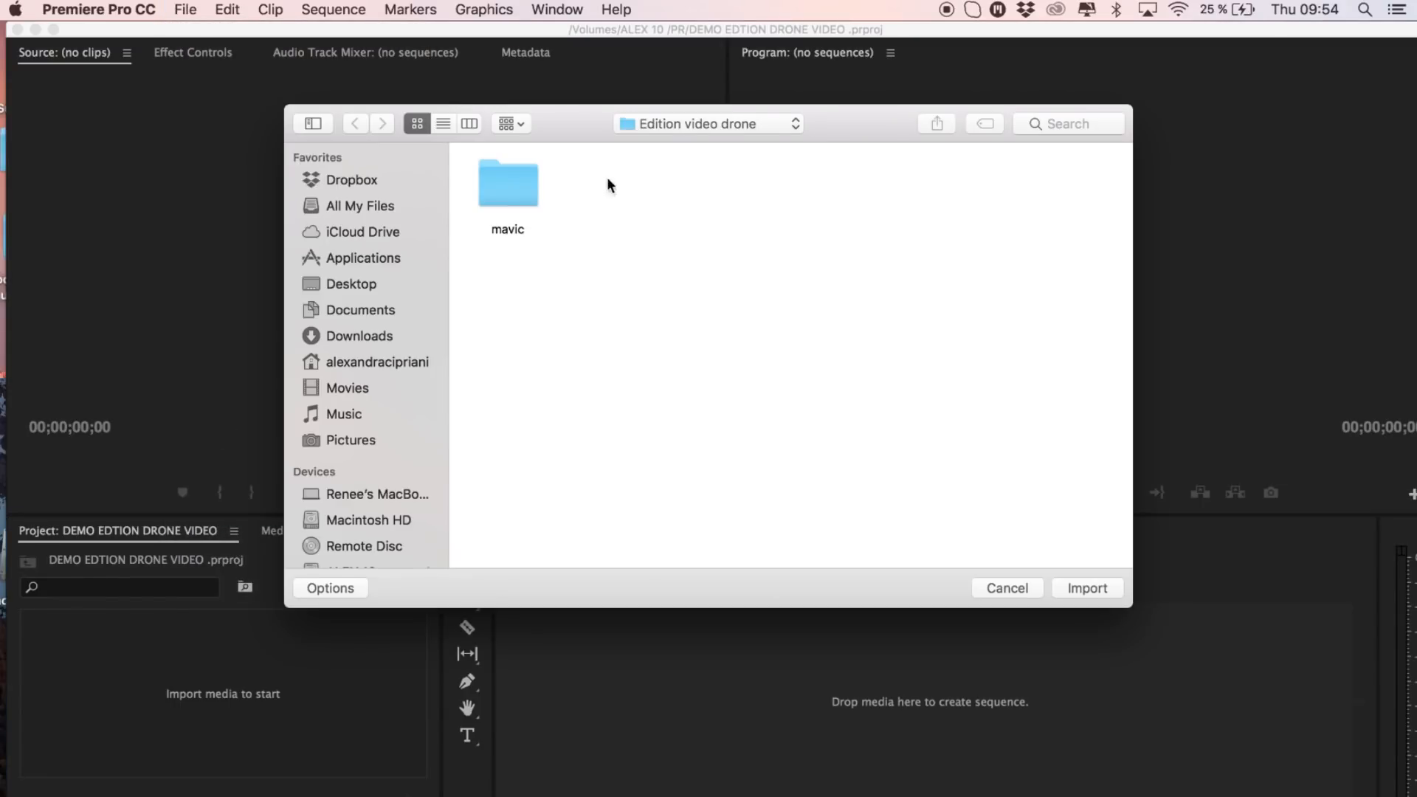
click(501, 184)
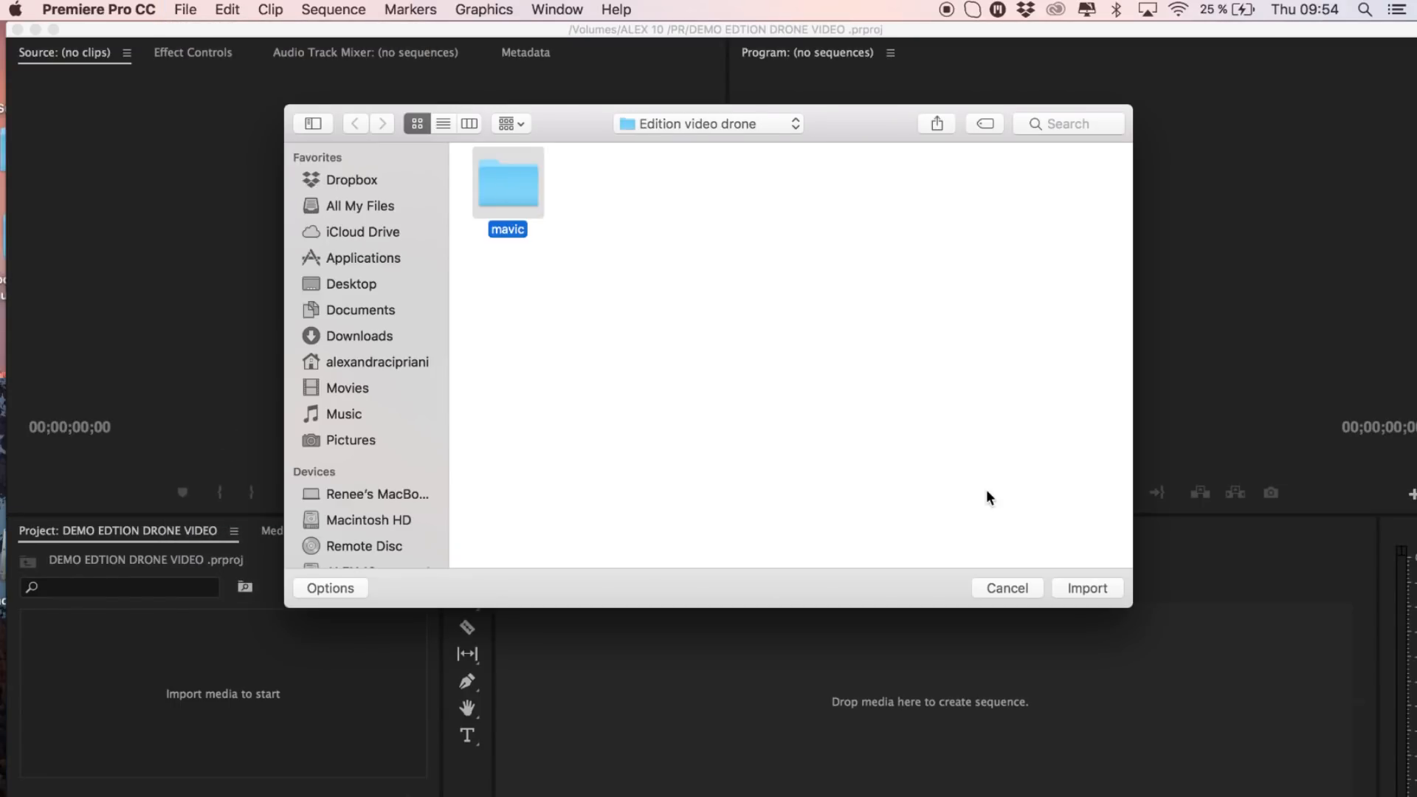
click(1086, 588)
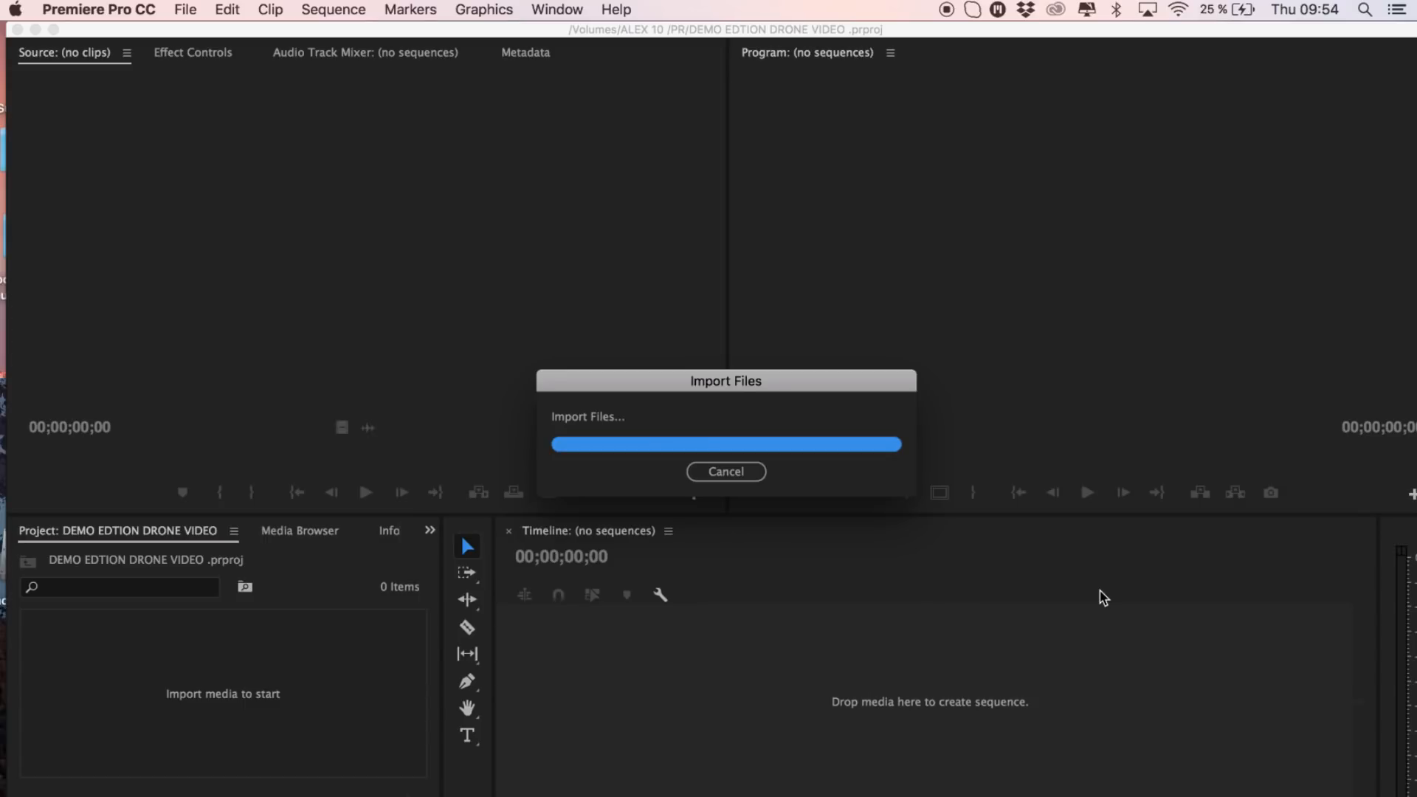
click(289, 694)
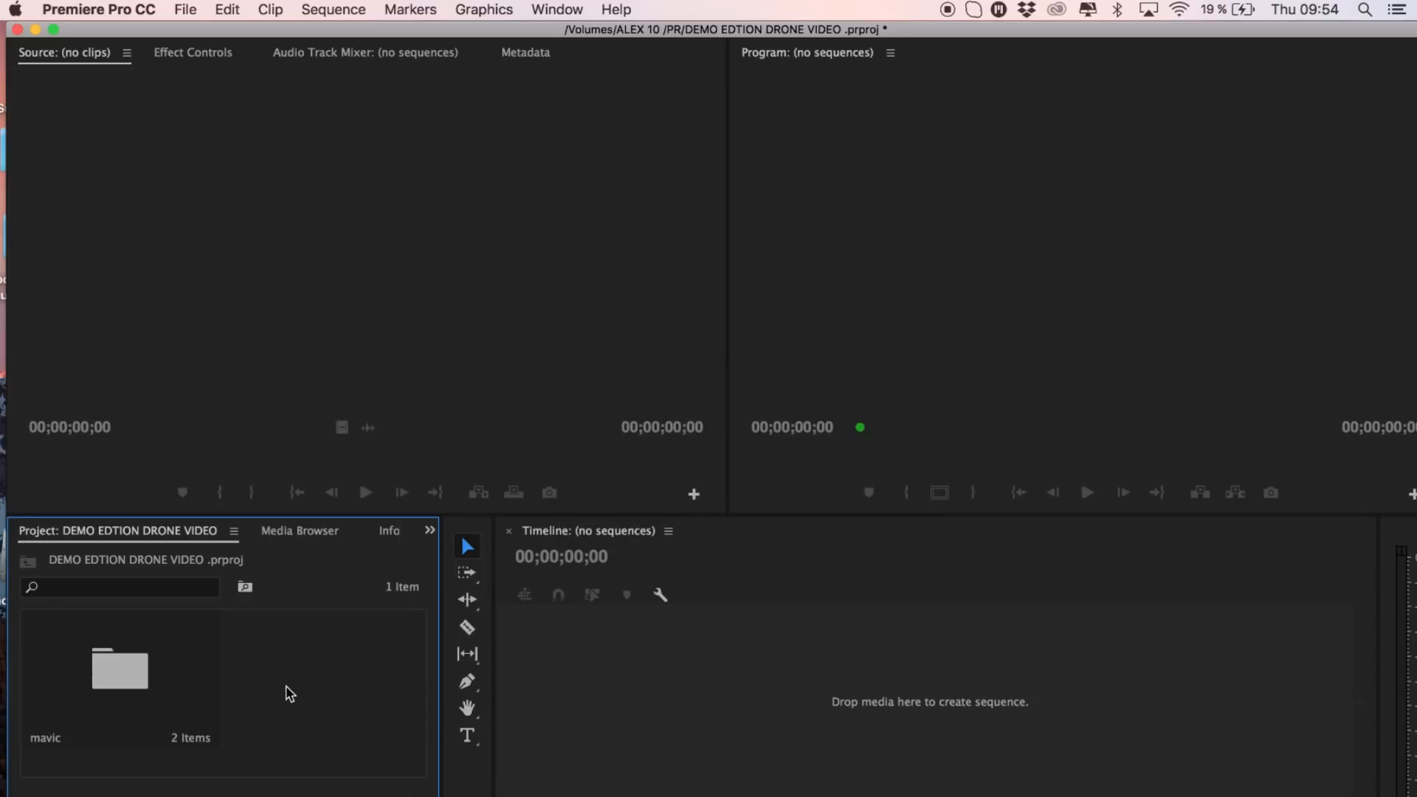
Create a sequence from the DJI_0006.MOV clip in the mavic bin and move the playhead slightly past the start
double_click(145, 698)
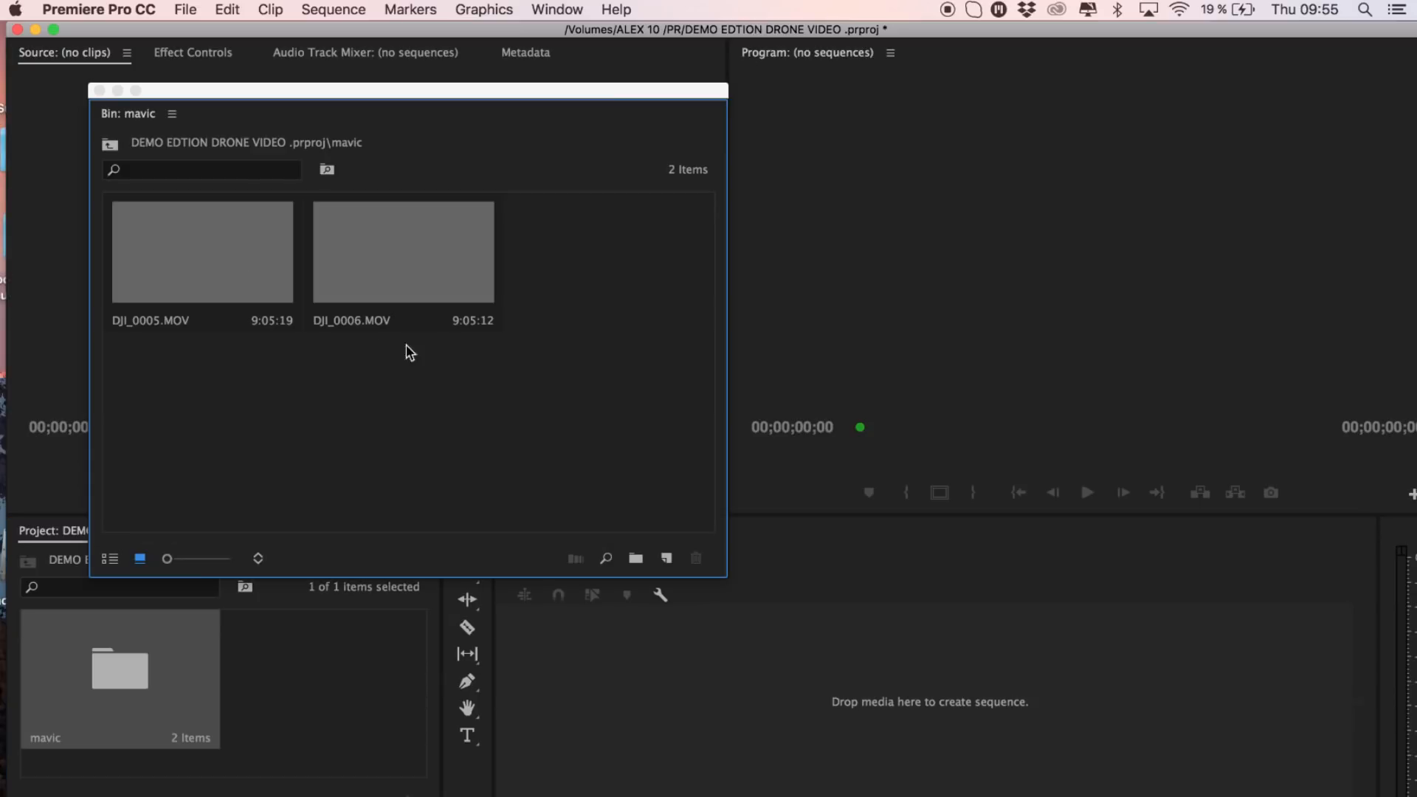
drag(231, 91, 189, 93)
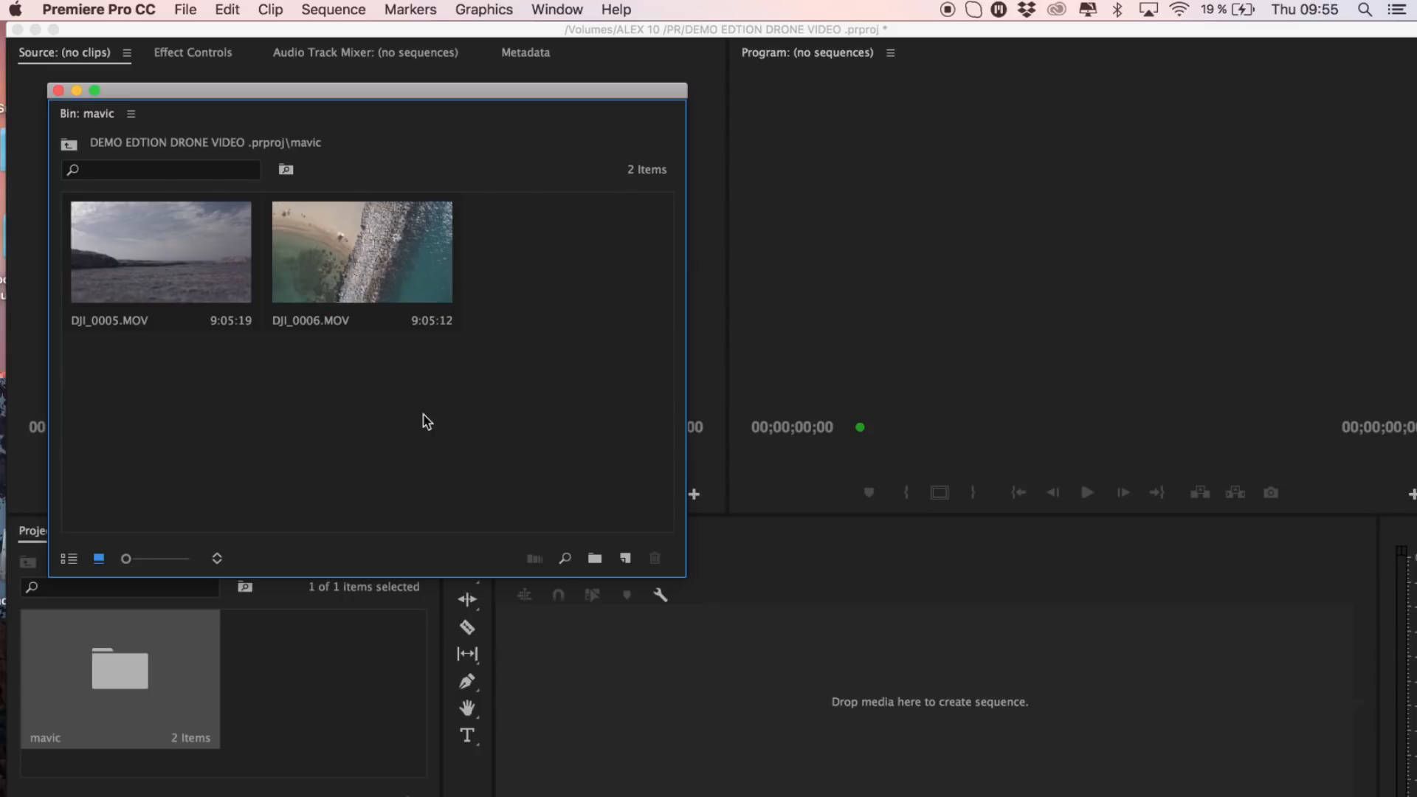
drag(413, 249, 790, 693)
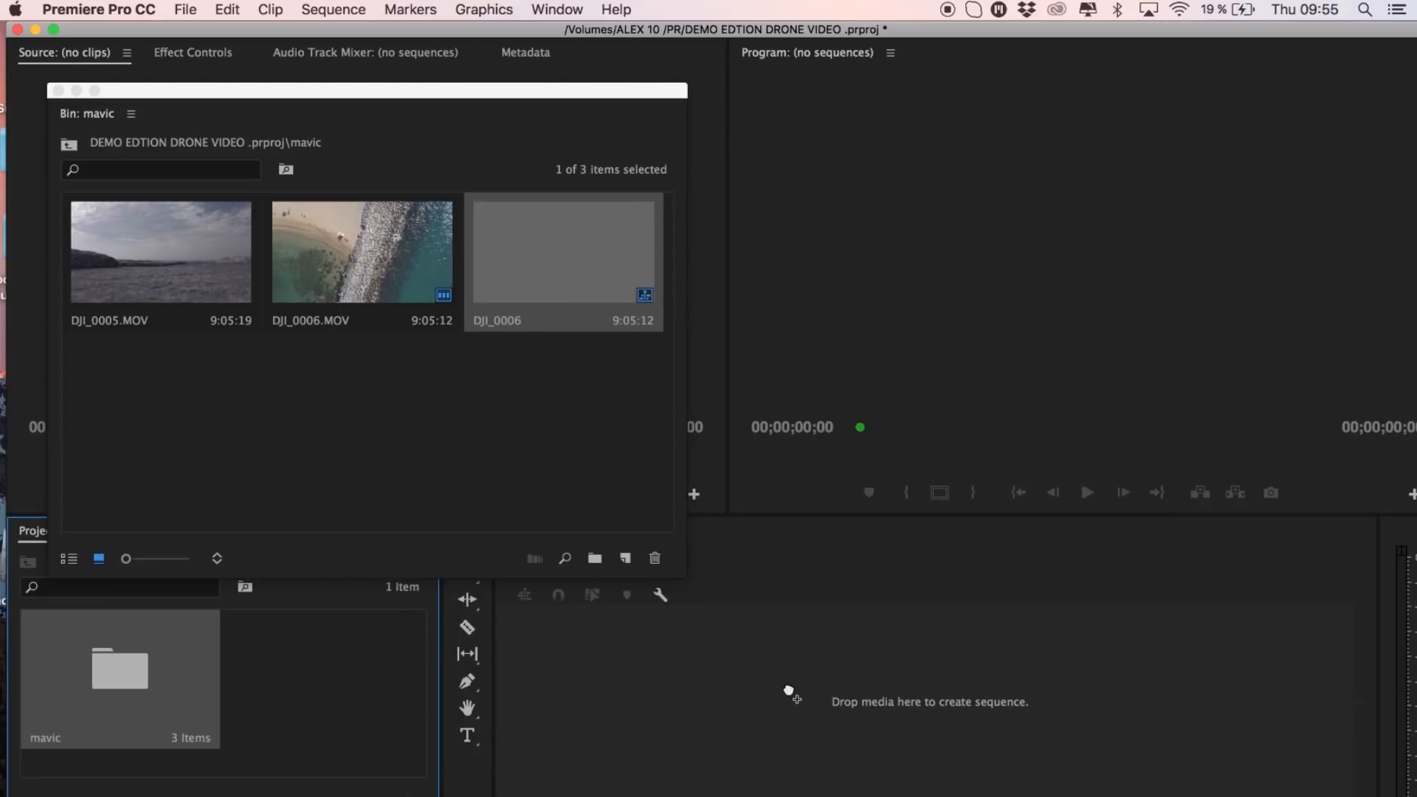
drag(737, 591, 771, 595)
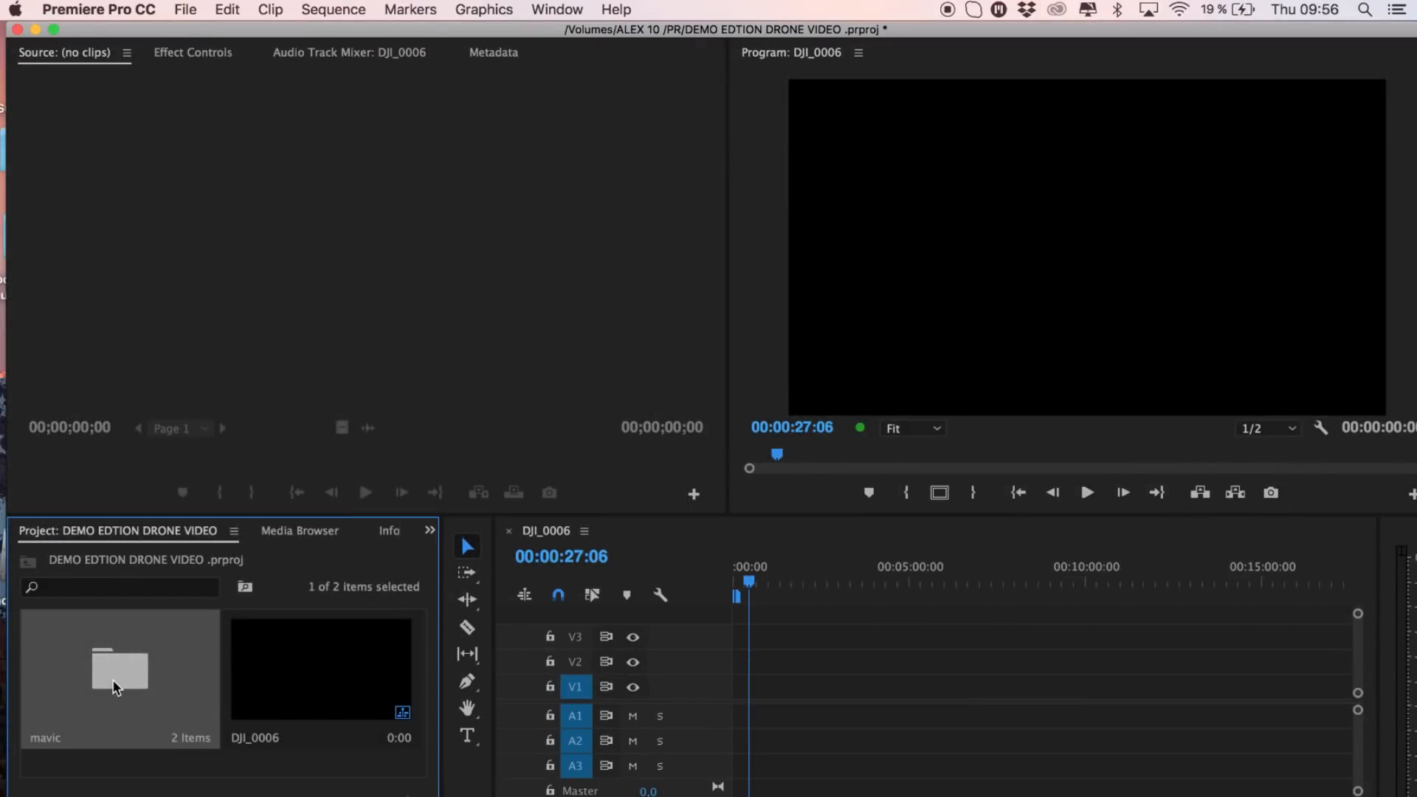
Place DJI_0005.MOV and DJI_0006.MOV from the mavic bin on track V1 and scrub the sequence to about 00:08:45
double_click(112, 679)
drag(389, 442, 805, 693)
right_click(781, 690)
click(822, 702)
drag(739, 591, 1041, 595)
Delete both drone clips from the sequence
drag(976, 640, 1224, 770)
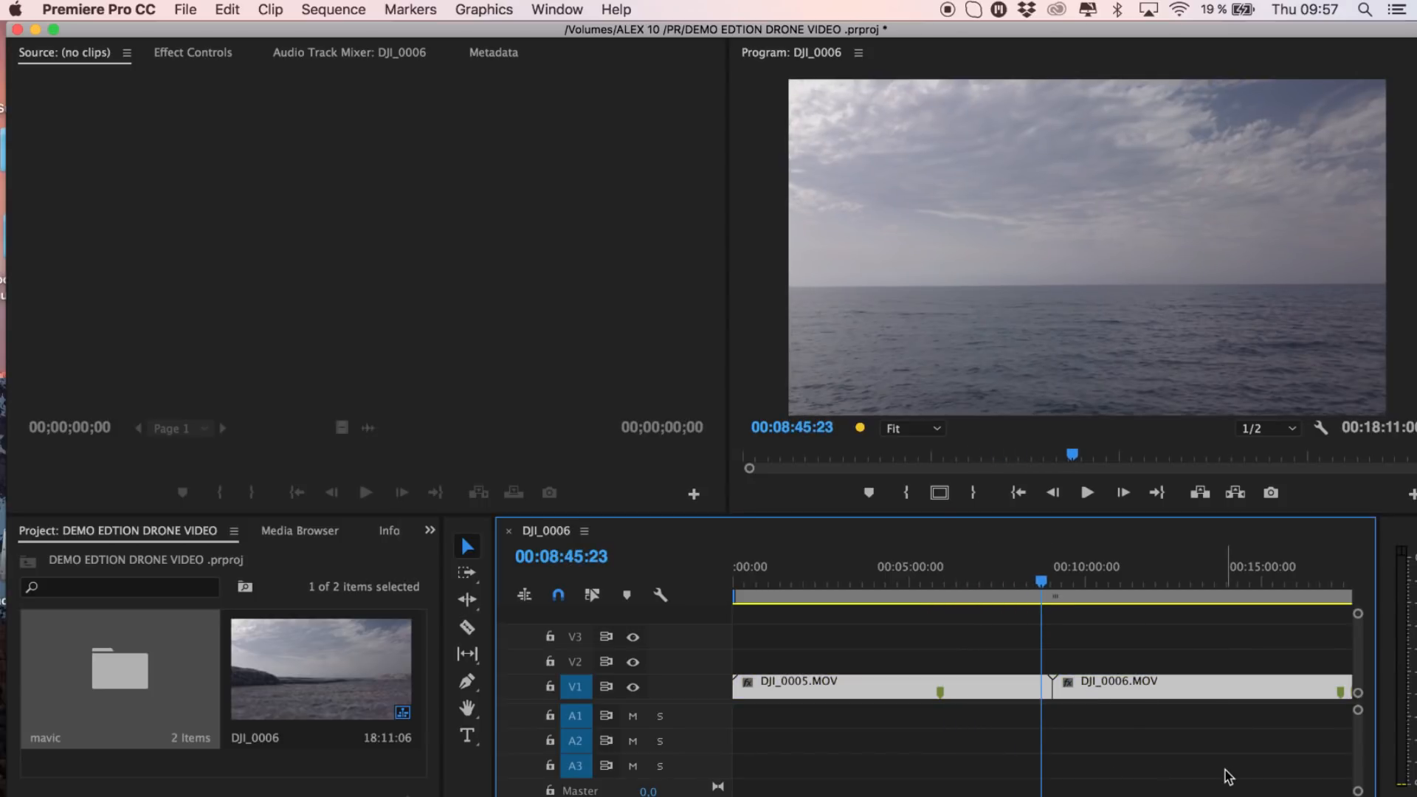
key(Delete)
Load the DJI_0005.MOV clip from the mavic bin into the Source monitor
double_click(104, 679)
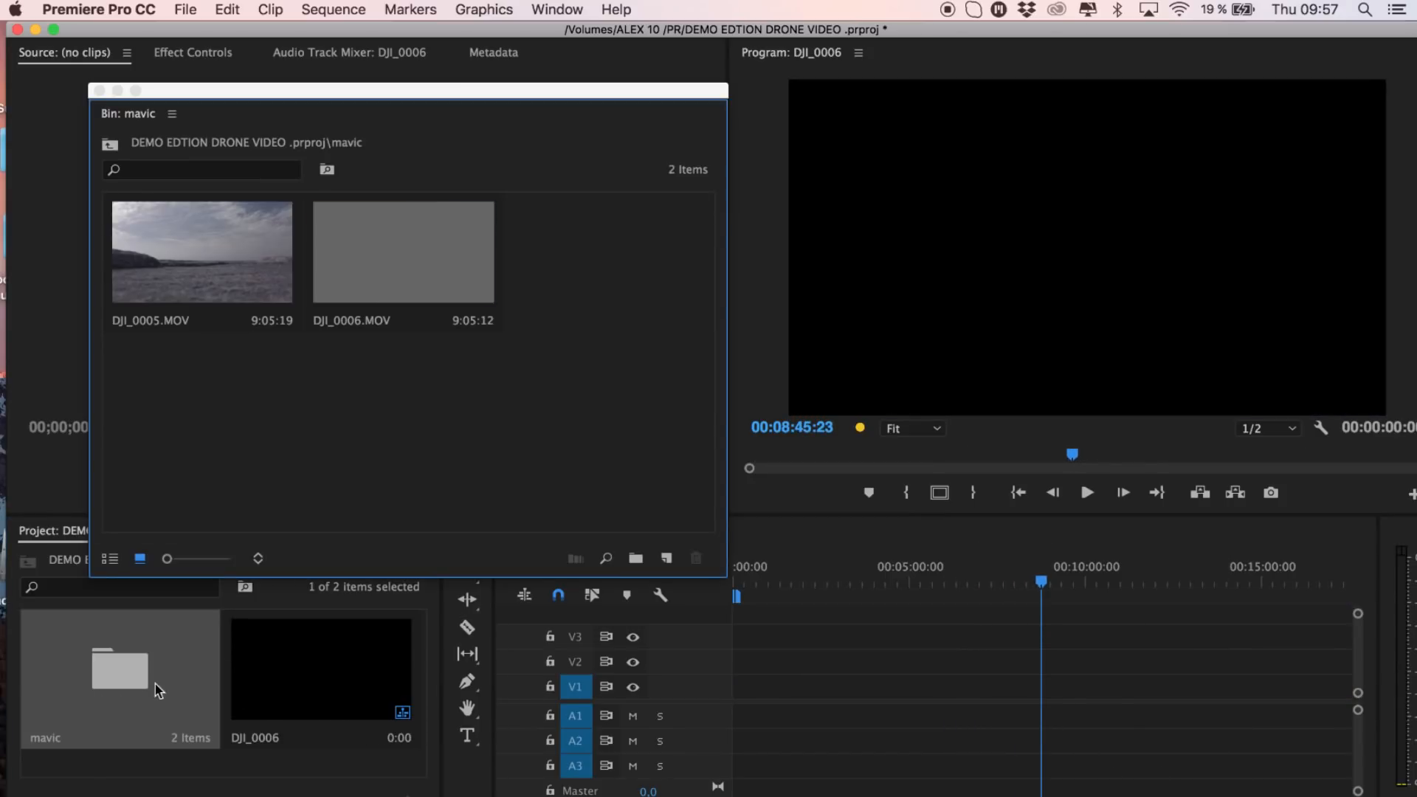
click(216, 254)
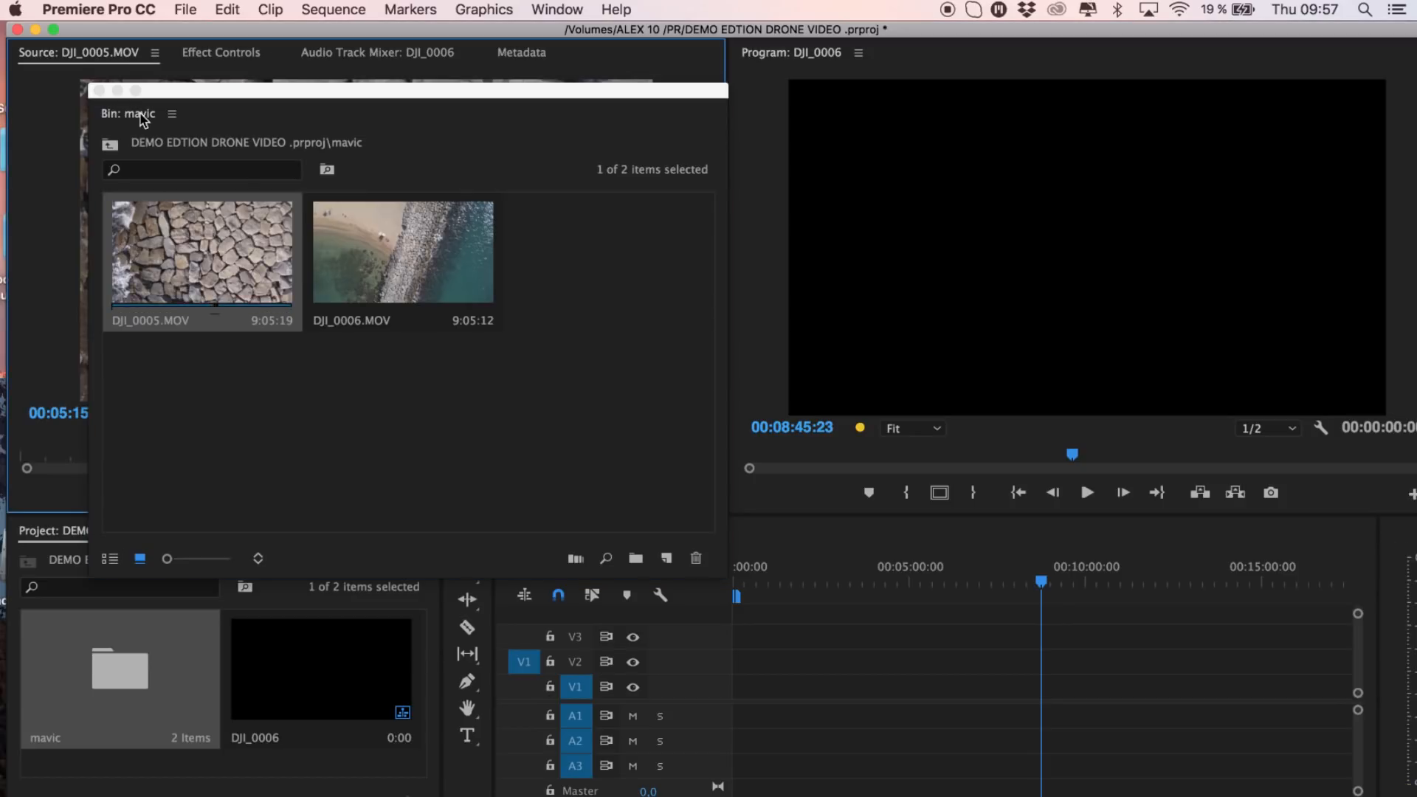
Close the mavic bin and mark a coastline excerpt of DJI_0005.MOV in the Source monitor, with its out point at 00:02:40:04
click(99, 90)
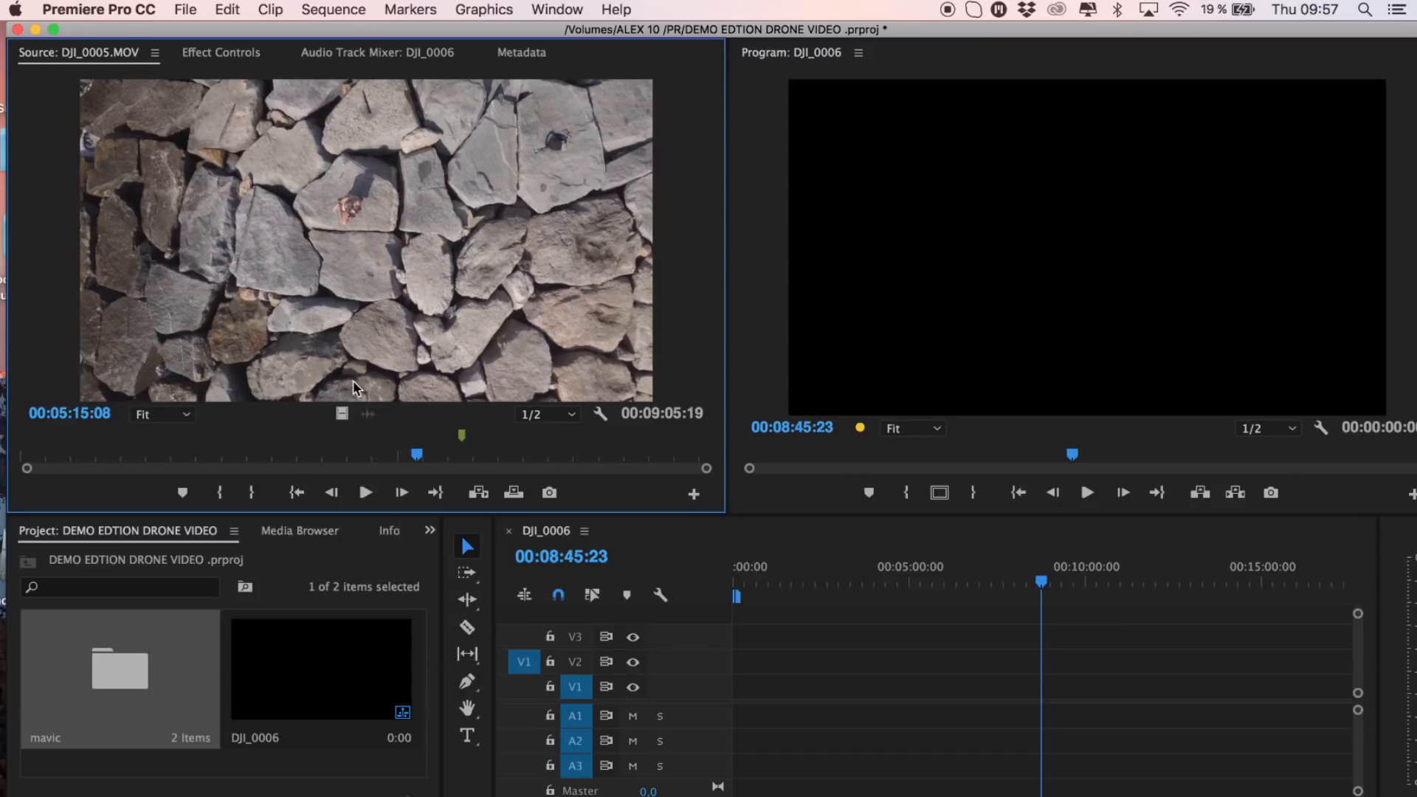
drag(416, 455, 216, 463)
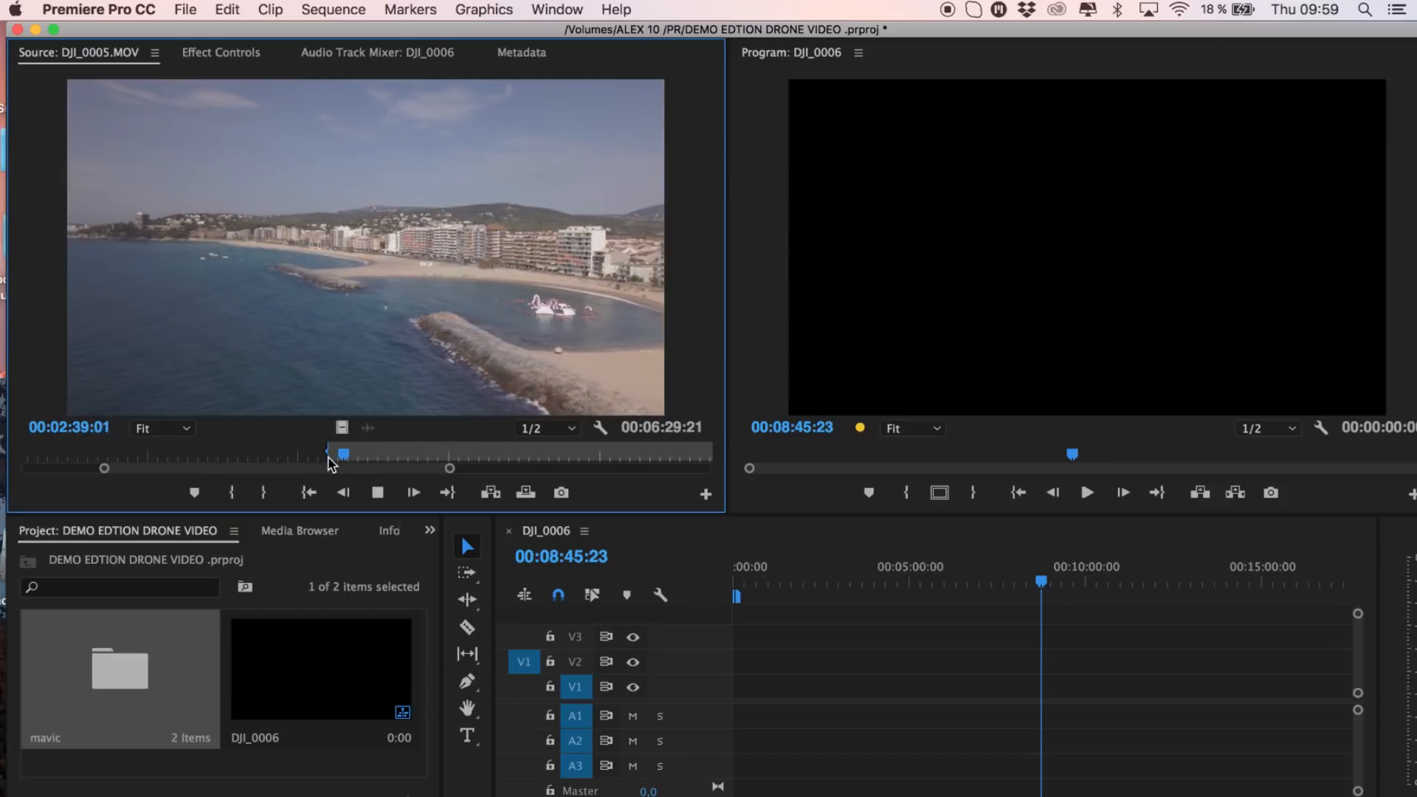
key(space)
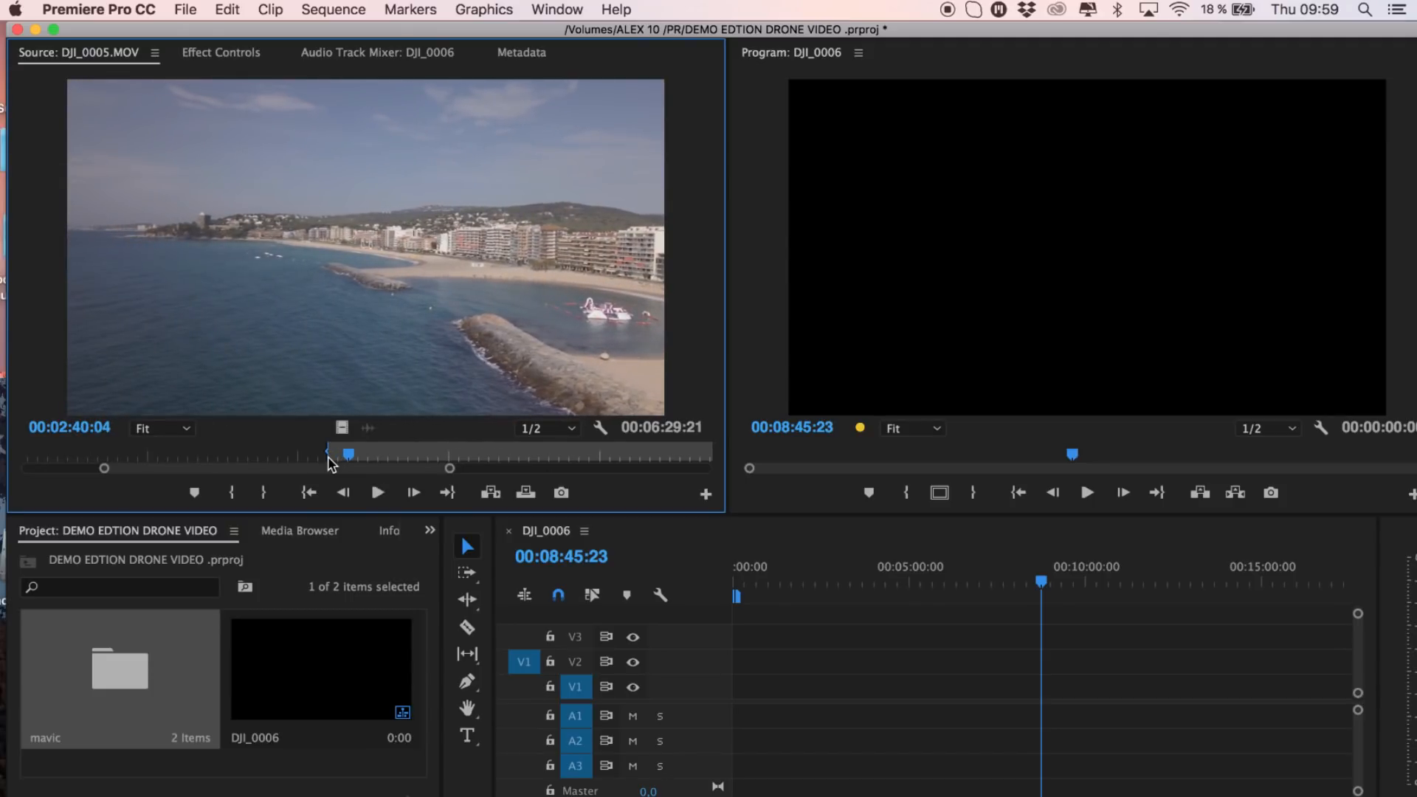
key(o)
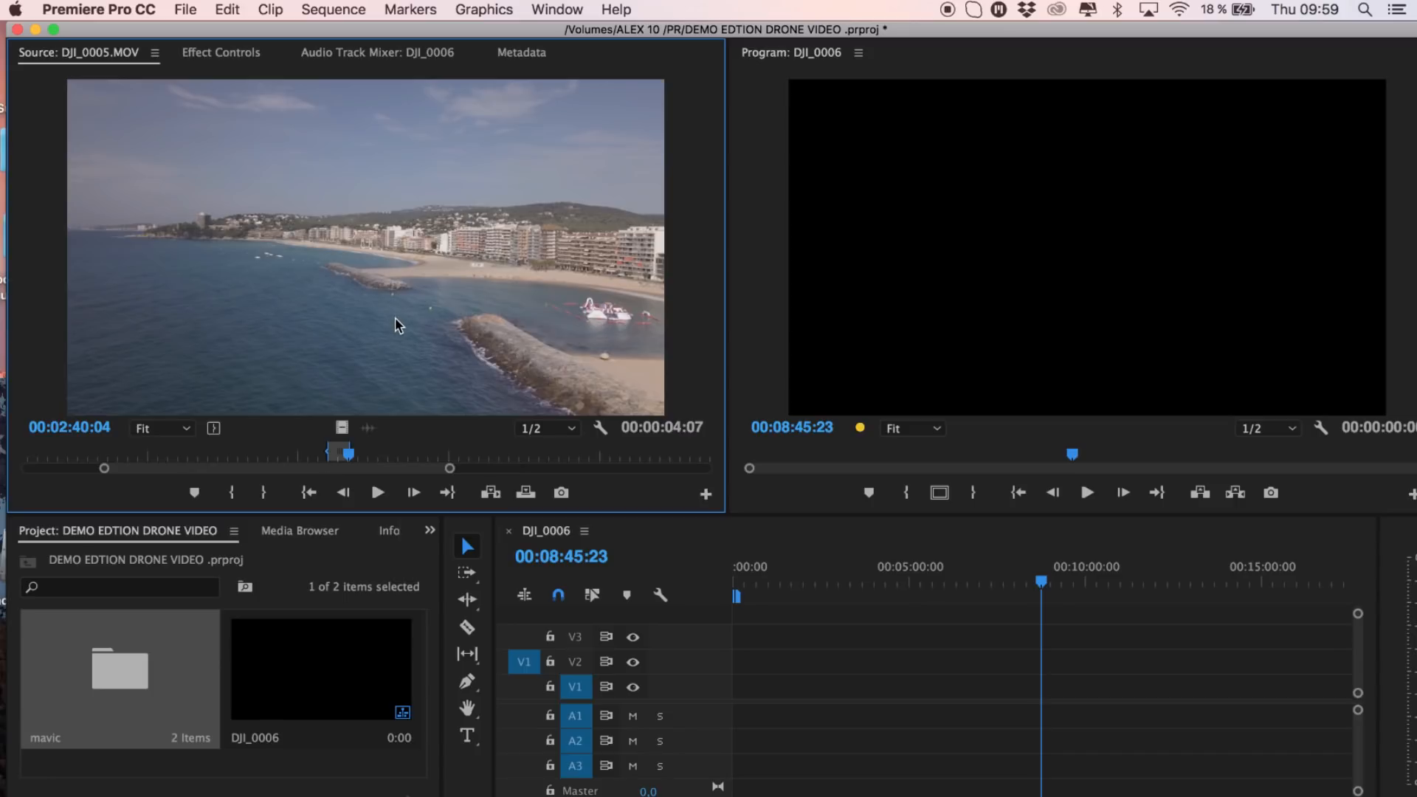
Place the marked DJI_0005.MOV excerpt at the start of track V1 and scrub through it to 00:00:04:04
drag(389, 323, 733, 583)
key(space)
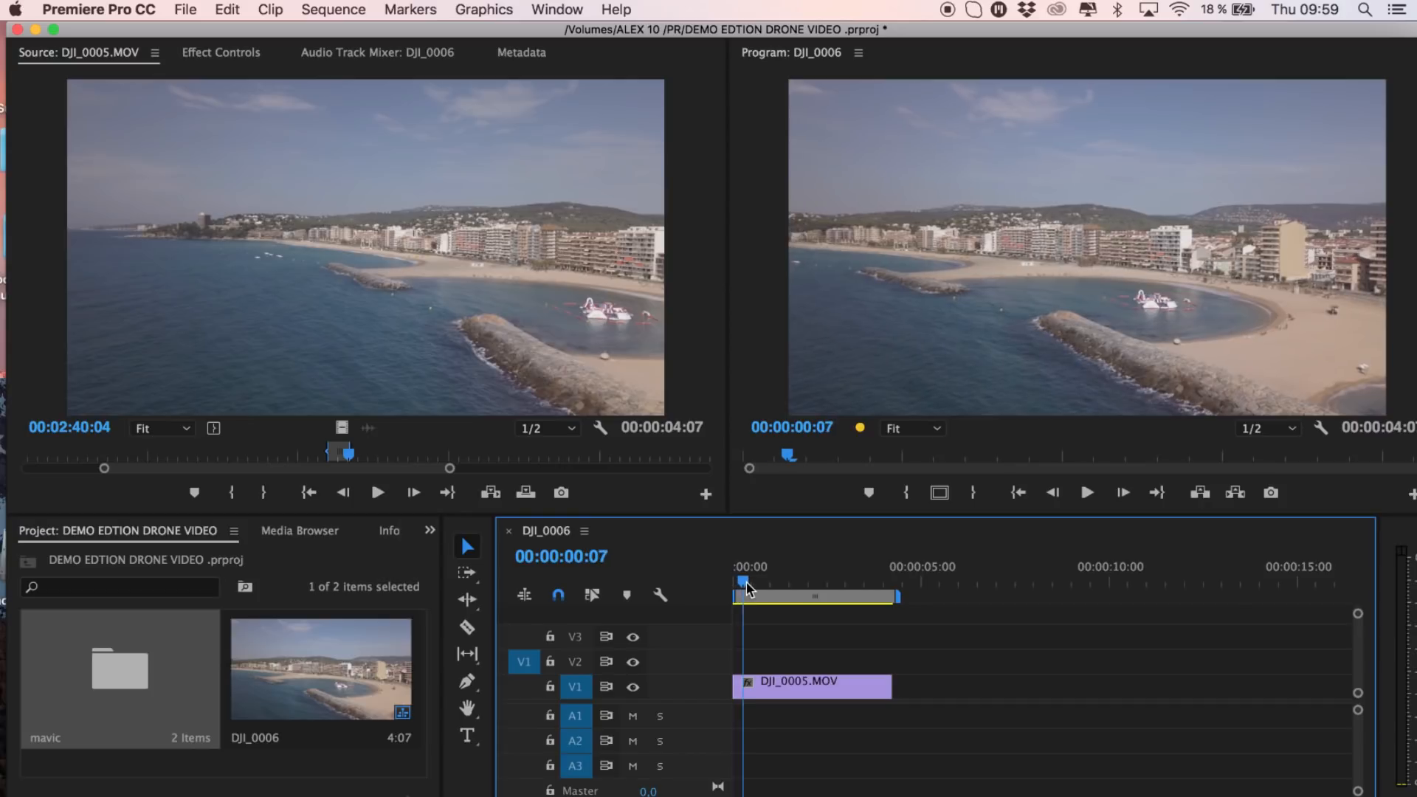
drag(772, 602, 859, 601)
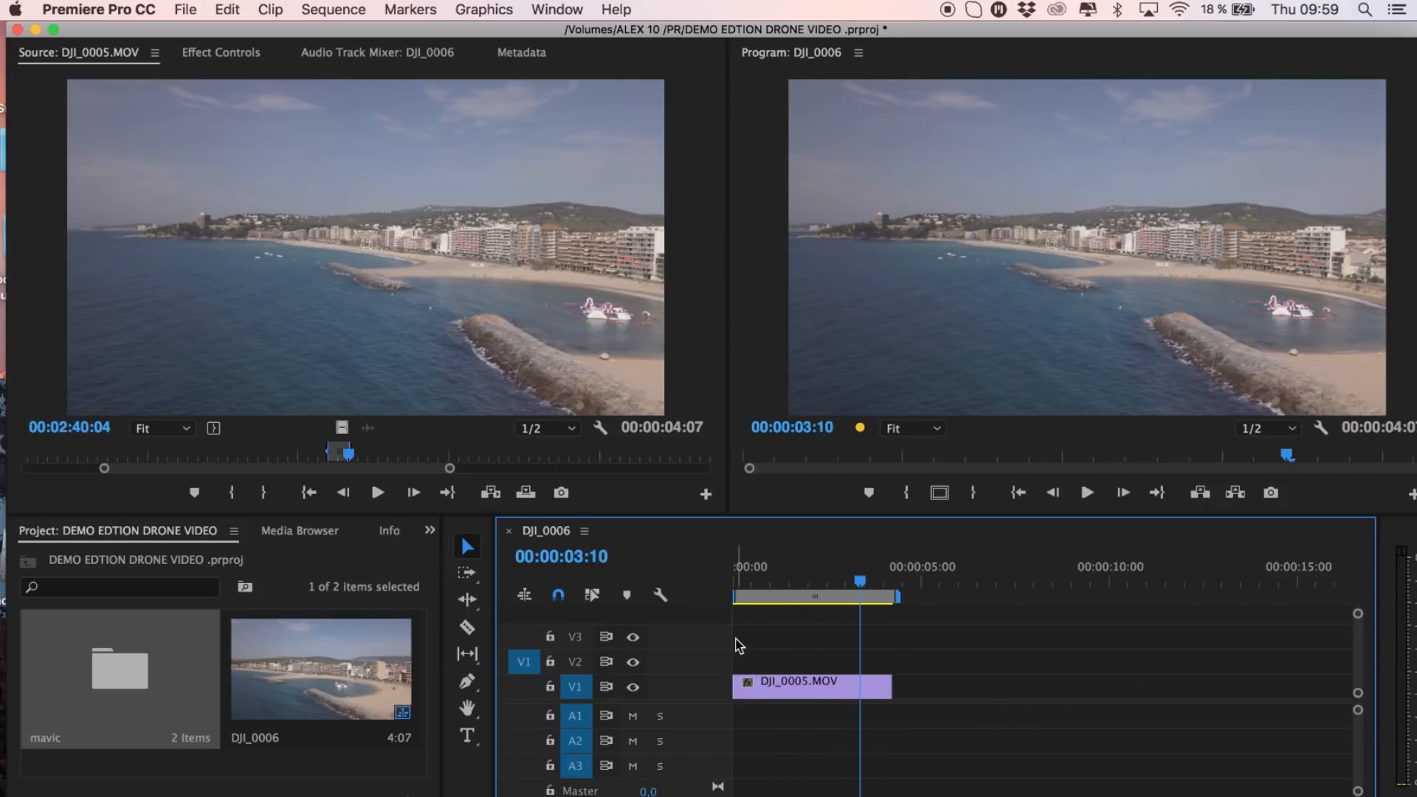
drag(733, 594, 891, 622)
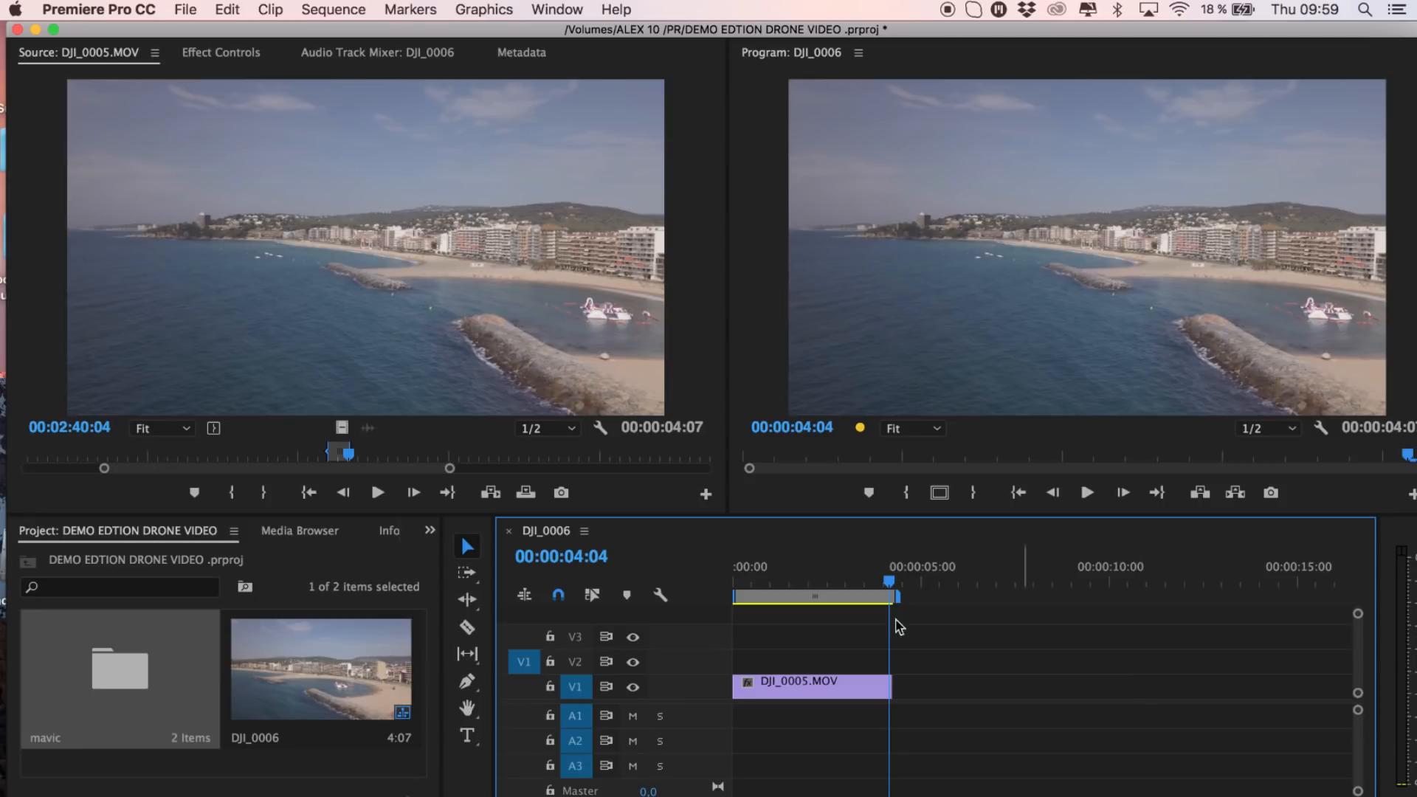
Mark an overhead stone-jetty excerpt of DJI_0005.MOV around 00:06:15 and append it after the first clip on track V1
drag(379, 449, 685, 493)
drag(271, 465, 456, 460)
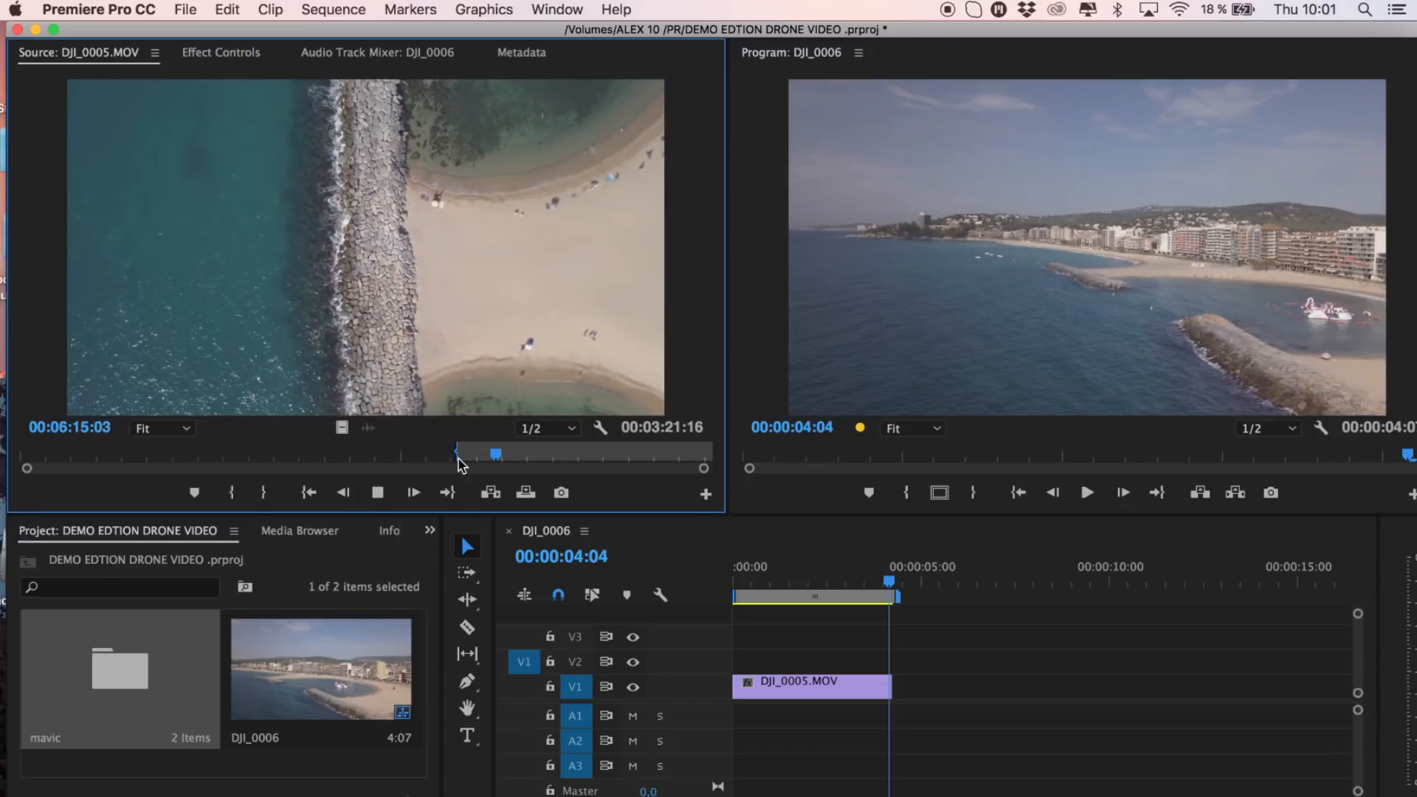
key(o)
drag(595, 443, 904, 702)
key(minus)
key(minus)
key(minus)
key(minus)
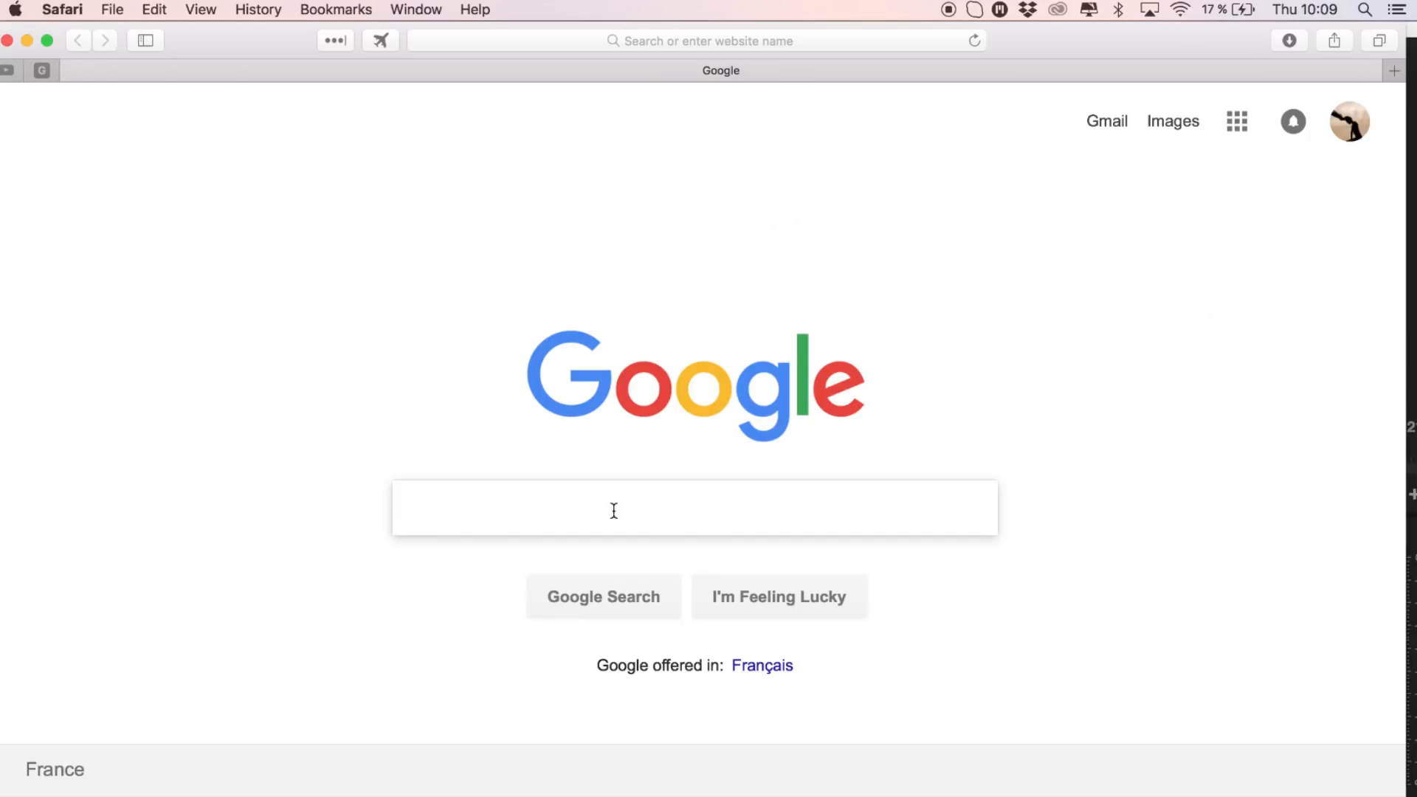
In Safari, search Google for "youtube audio library" and open the Audio Library - YouTube page
text(youtuber audio)
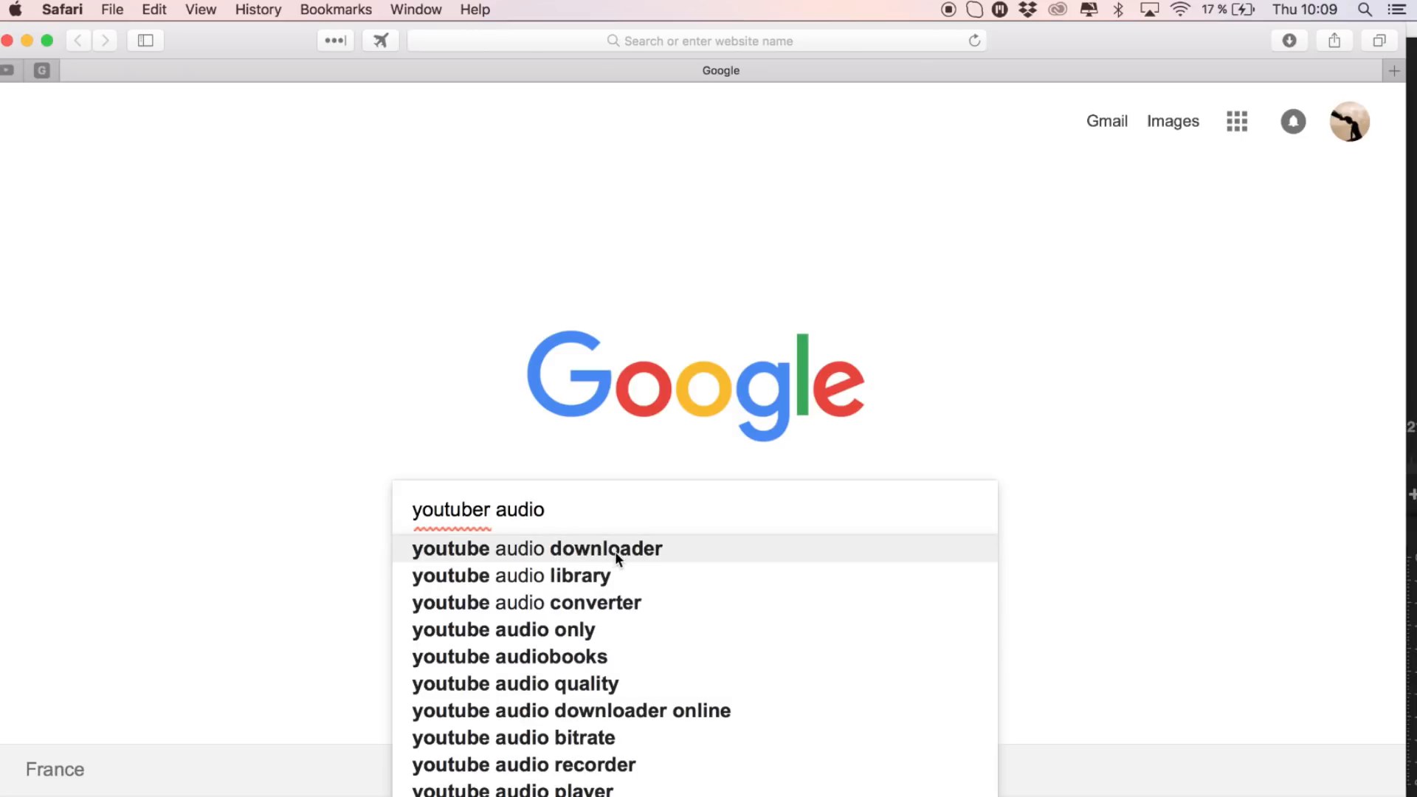
click(612, 575)
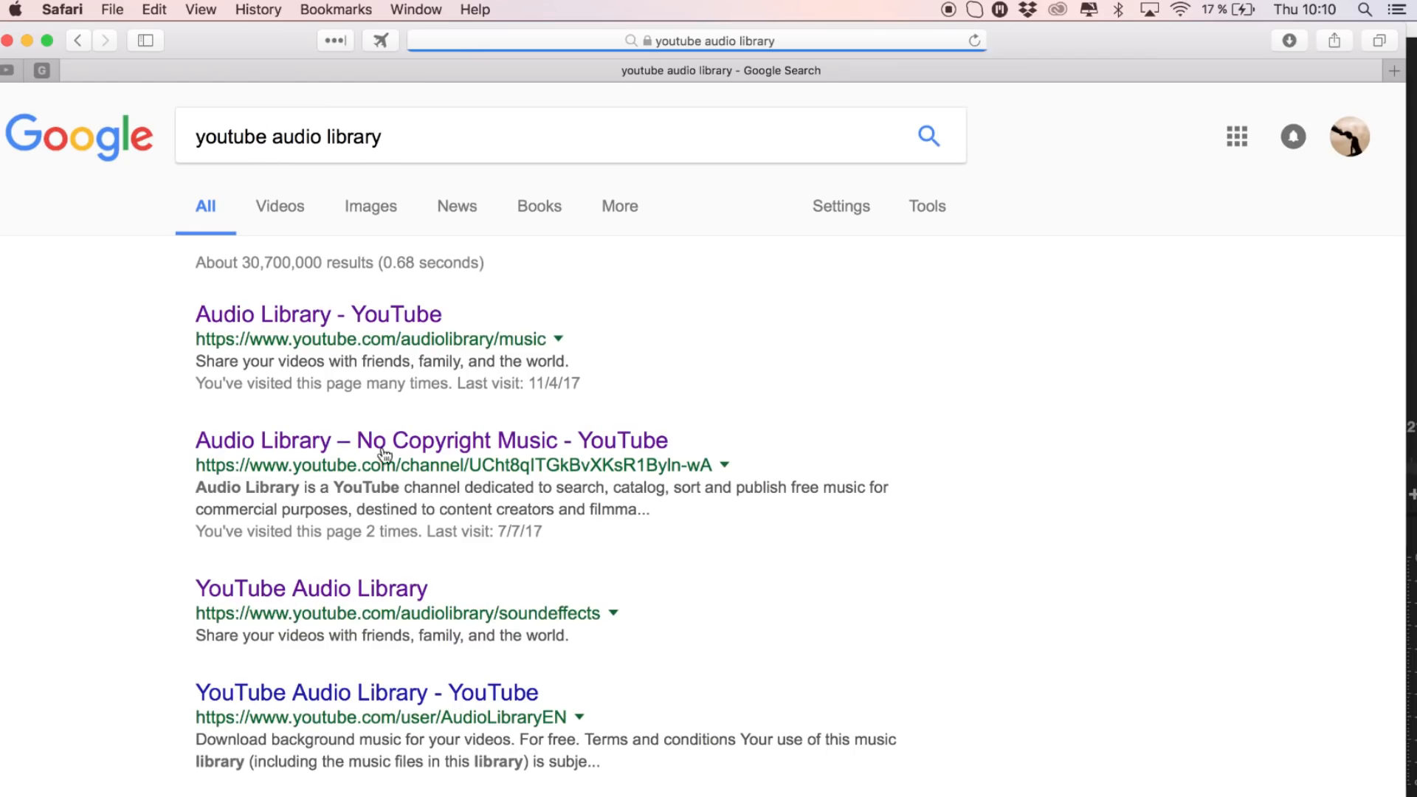
click(341, 325)
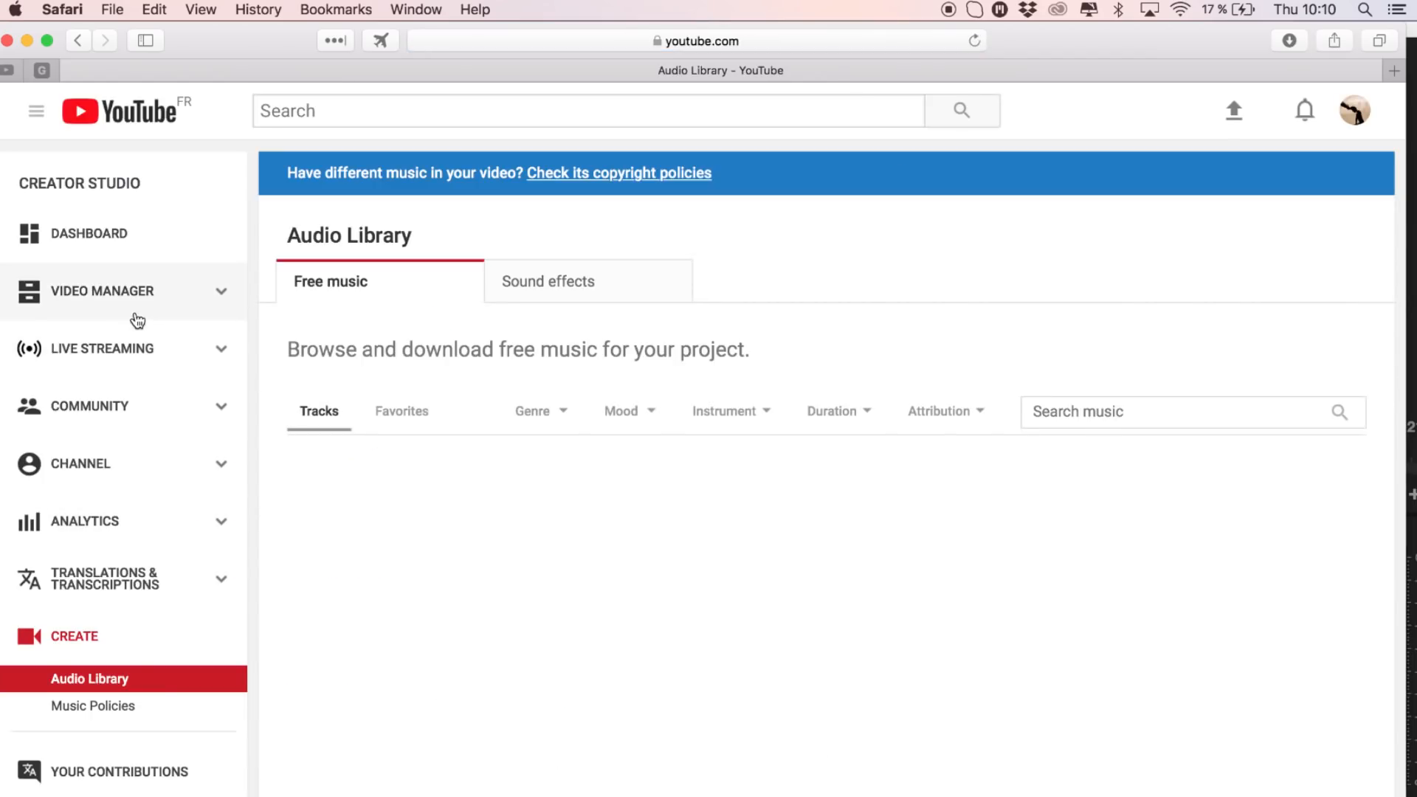
Browse the free music tracks in the YouTube Audio Library and check the usage terms of Court and Page
scroll(462, 713, down, 6)
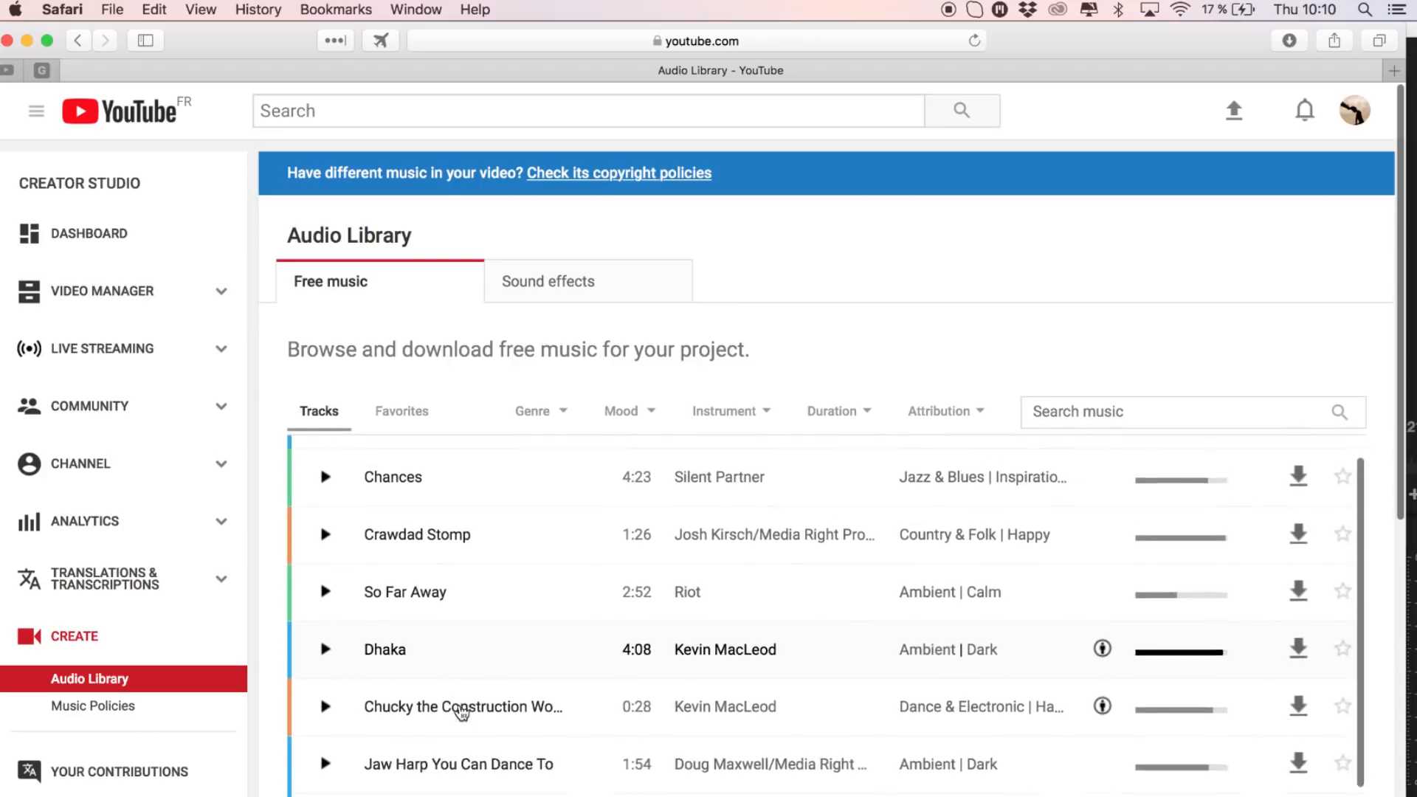
scroll(463, 713, up, 1)
click(572, 701)
click(532, 661)
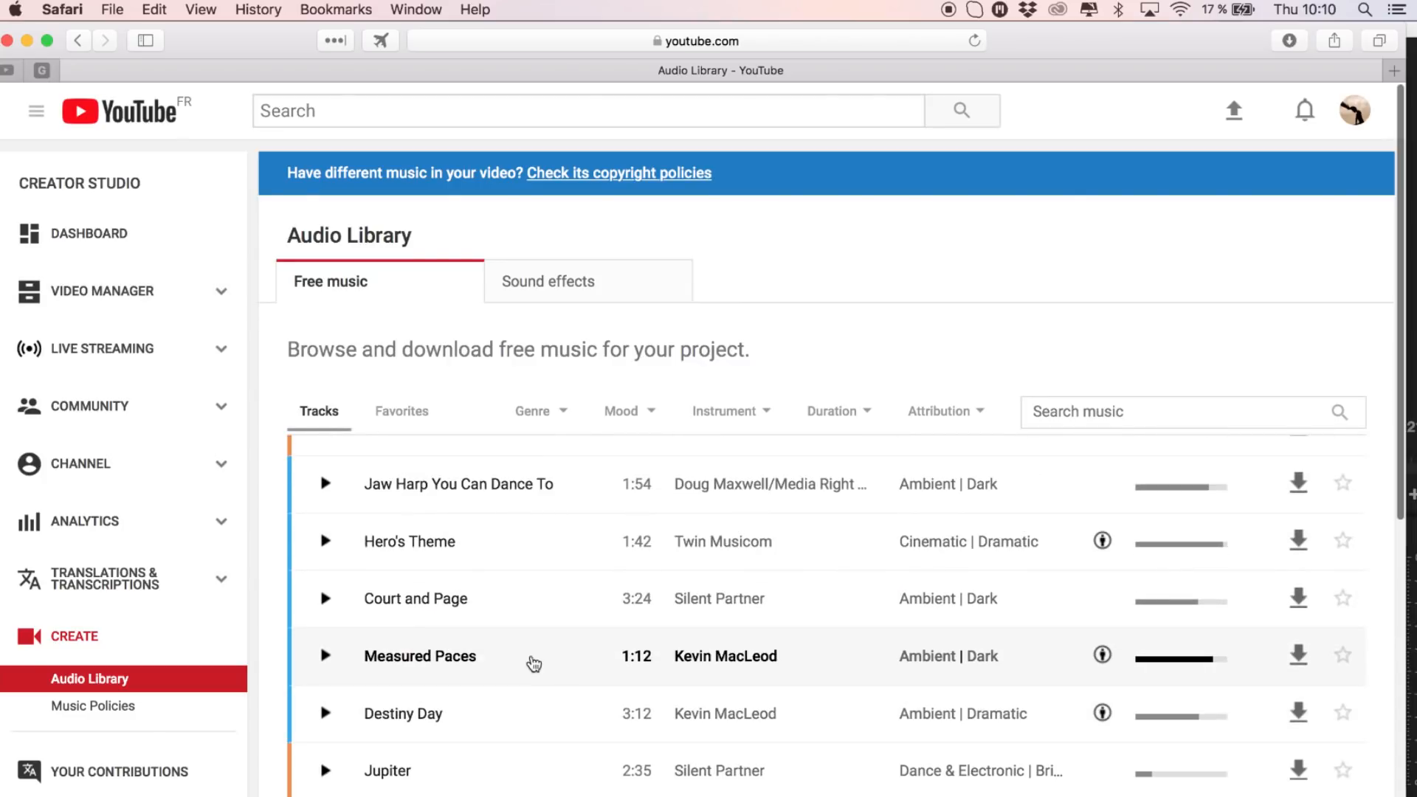
click(325, 599)
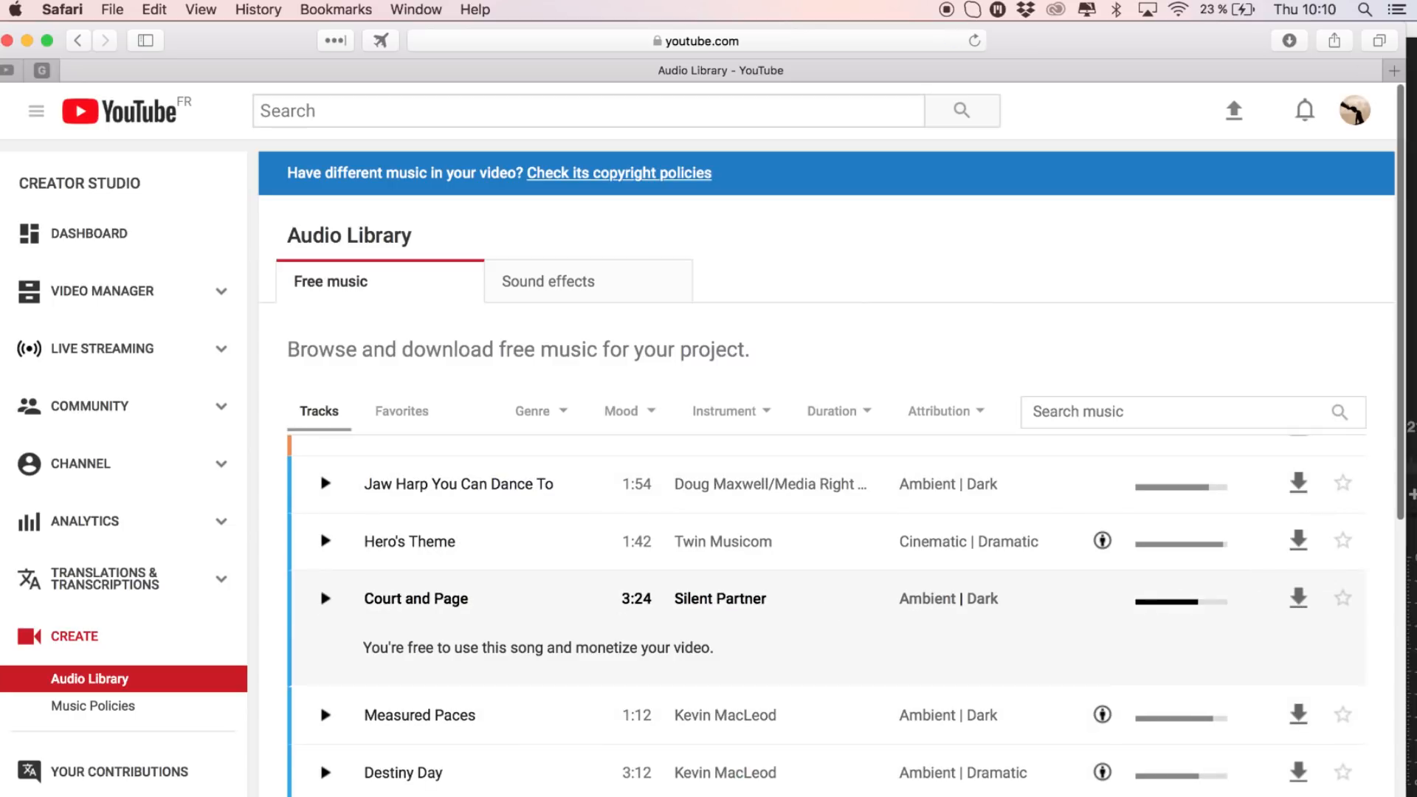
Import Birch Run - Primal Drive from the Recently Added playlist in iTunes into the Premiere Pro project, and close the Safari window
key(super+Tab)
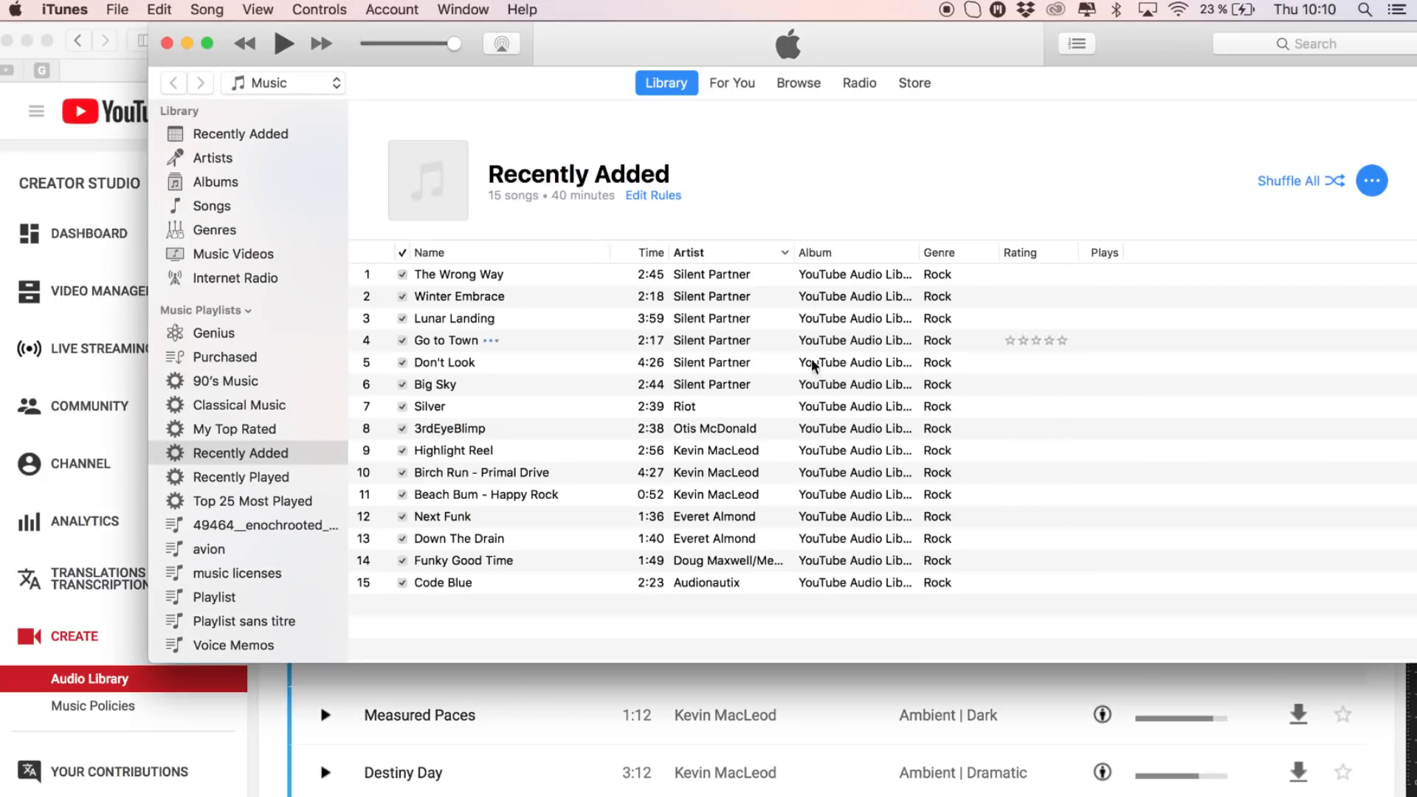
double_click(579, 474)
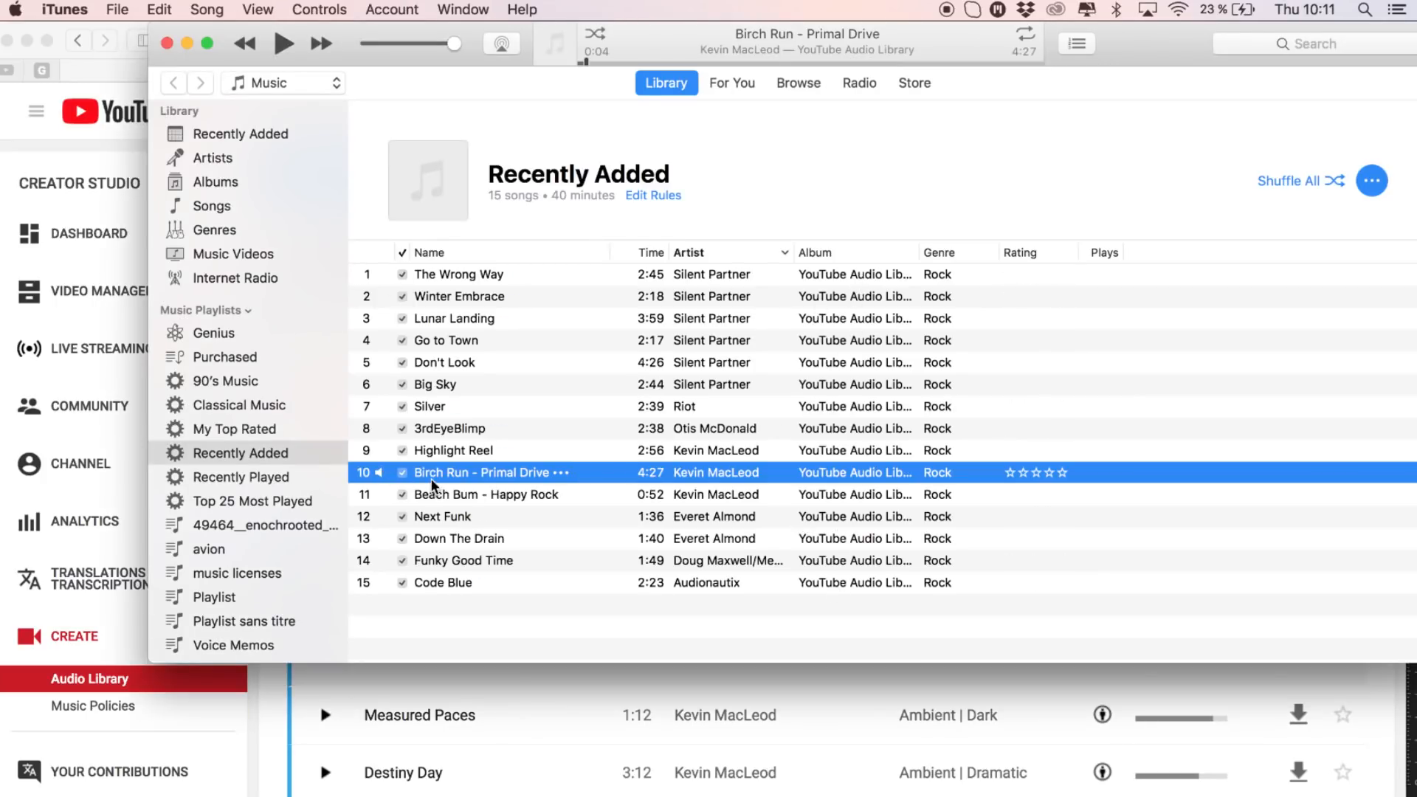
key(super+Tab)
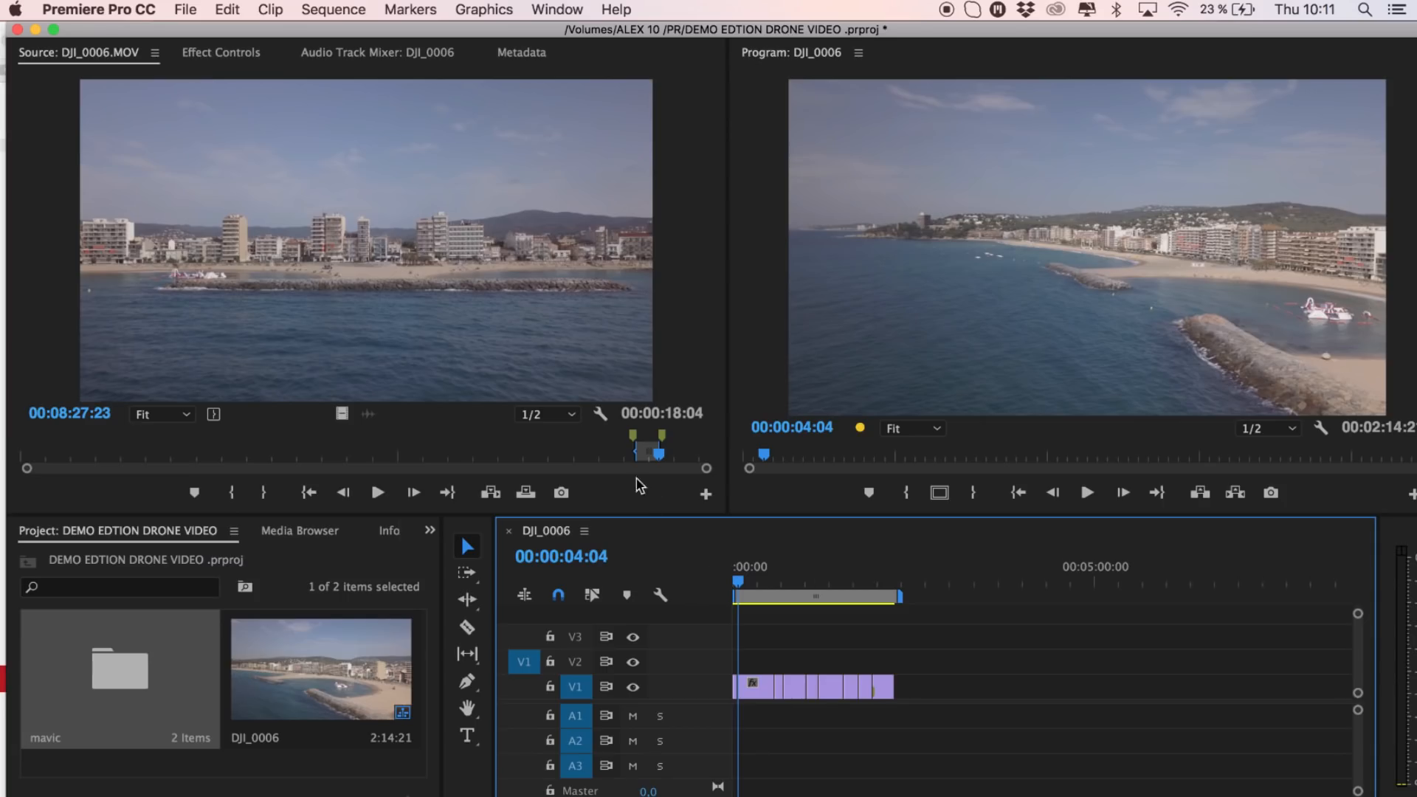
drag(196, 32, 841, 6)
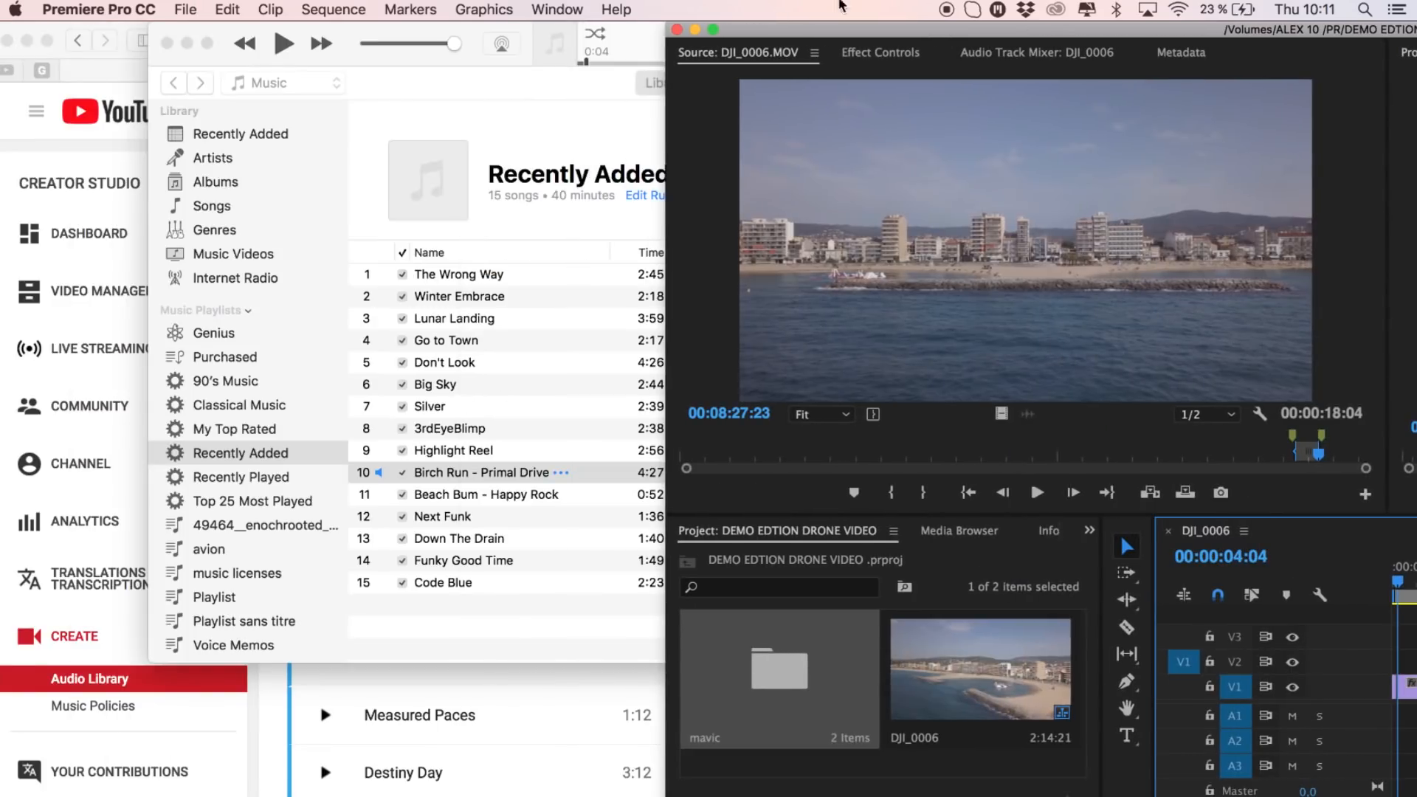
click(427, 480)
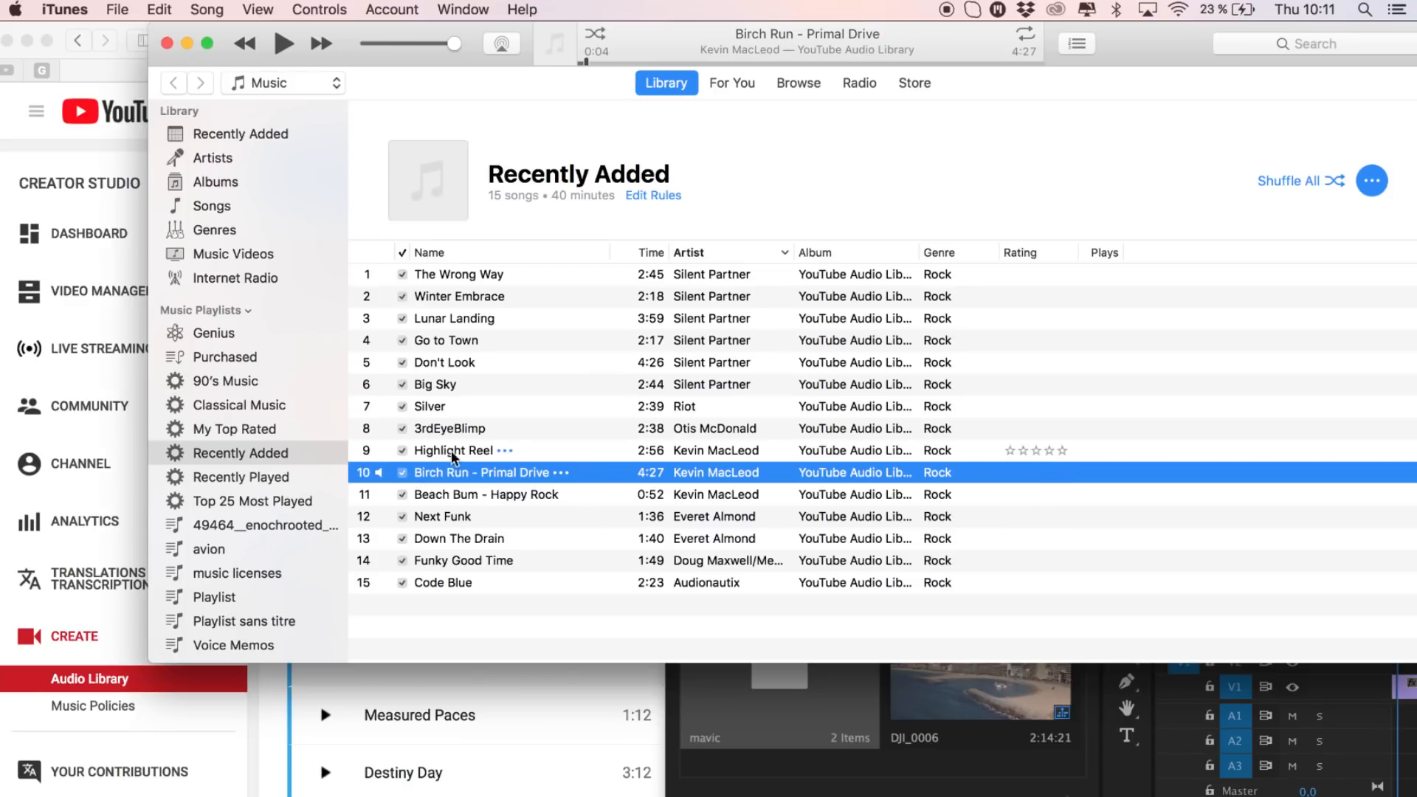
drag(451, 473, 851, 682)
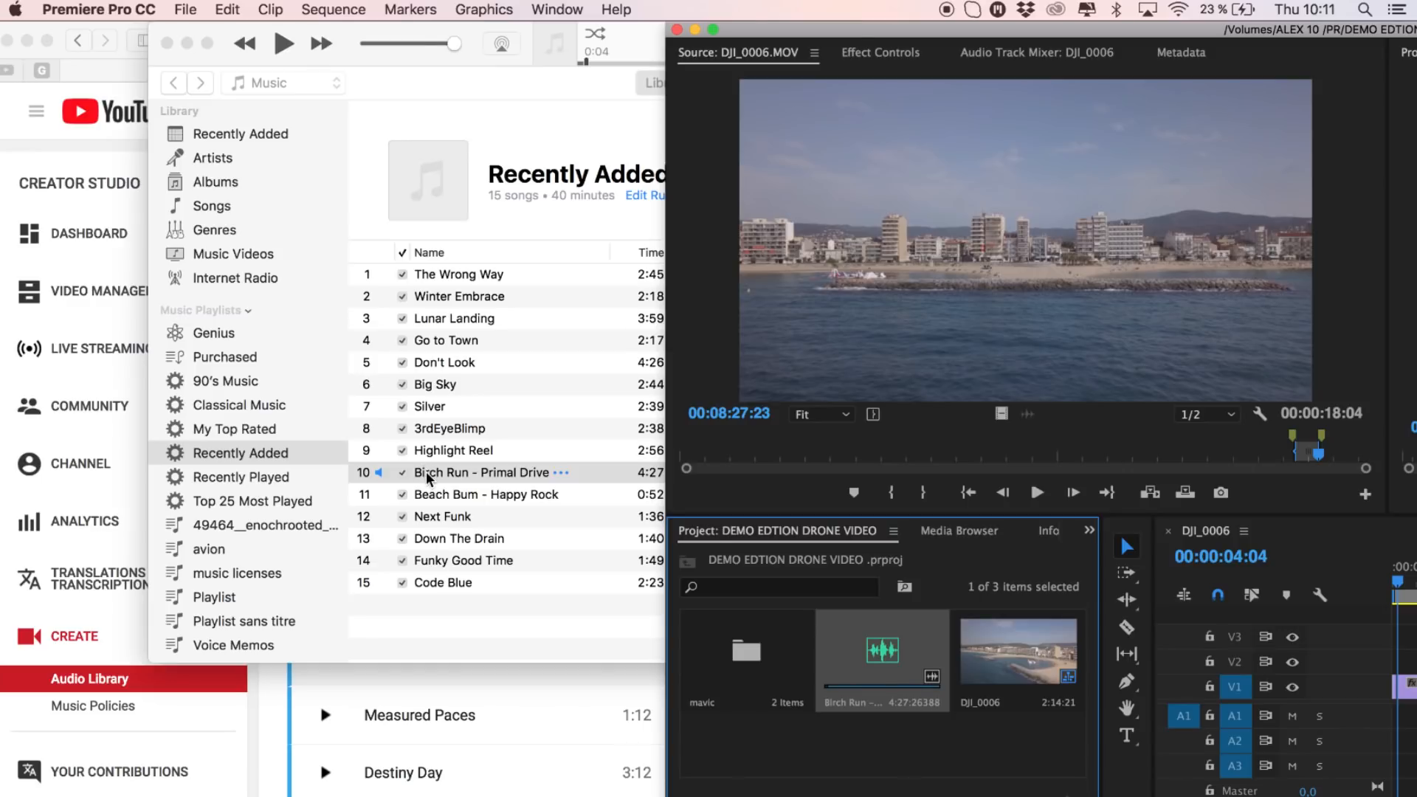
click(27, 41)
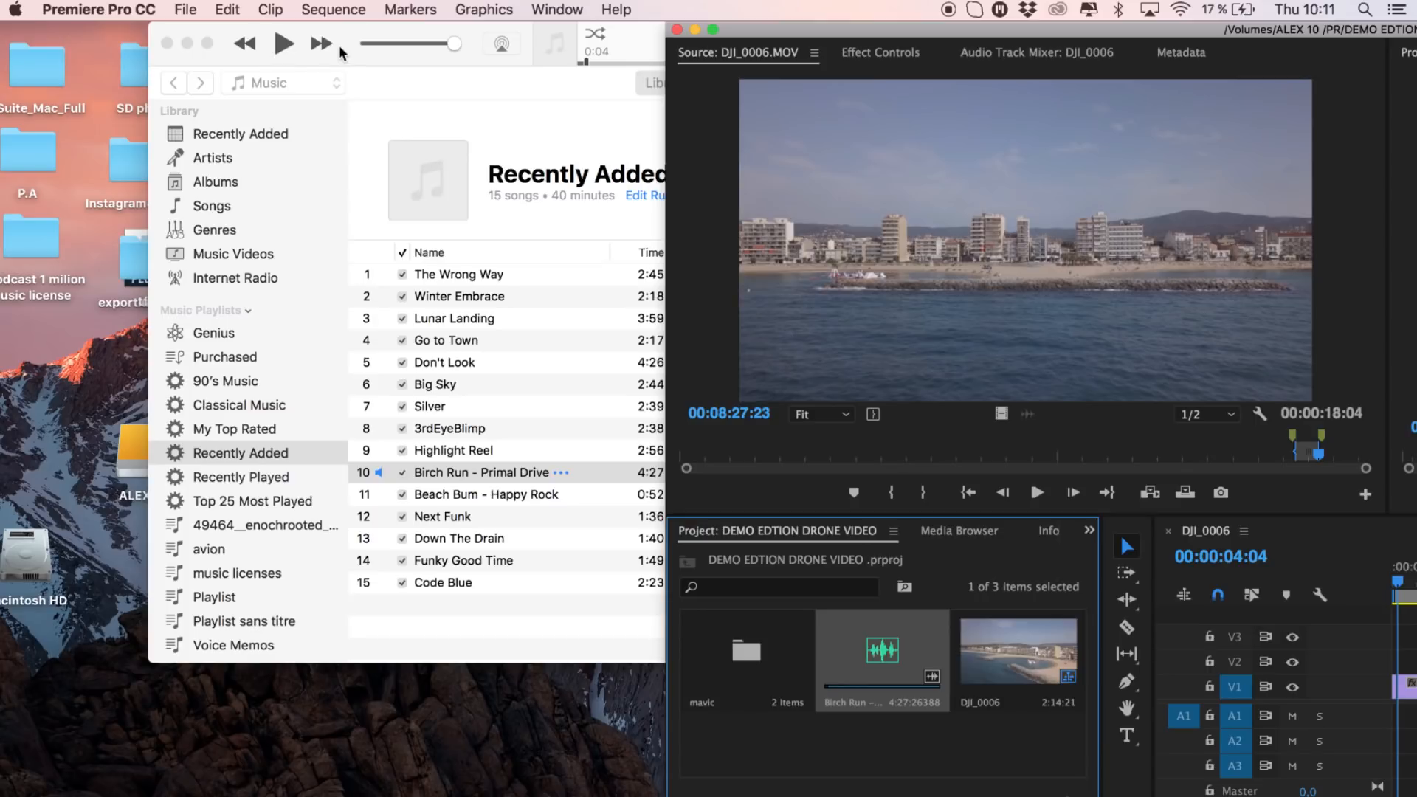
drag(805, 34, 143, 9)
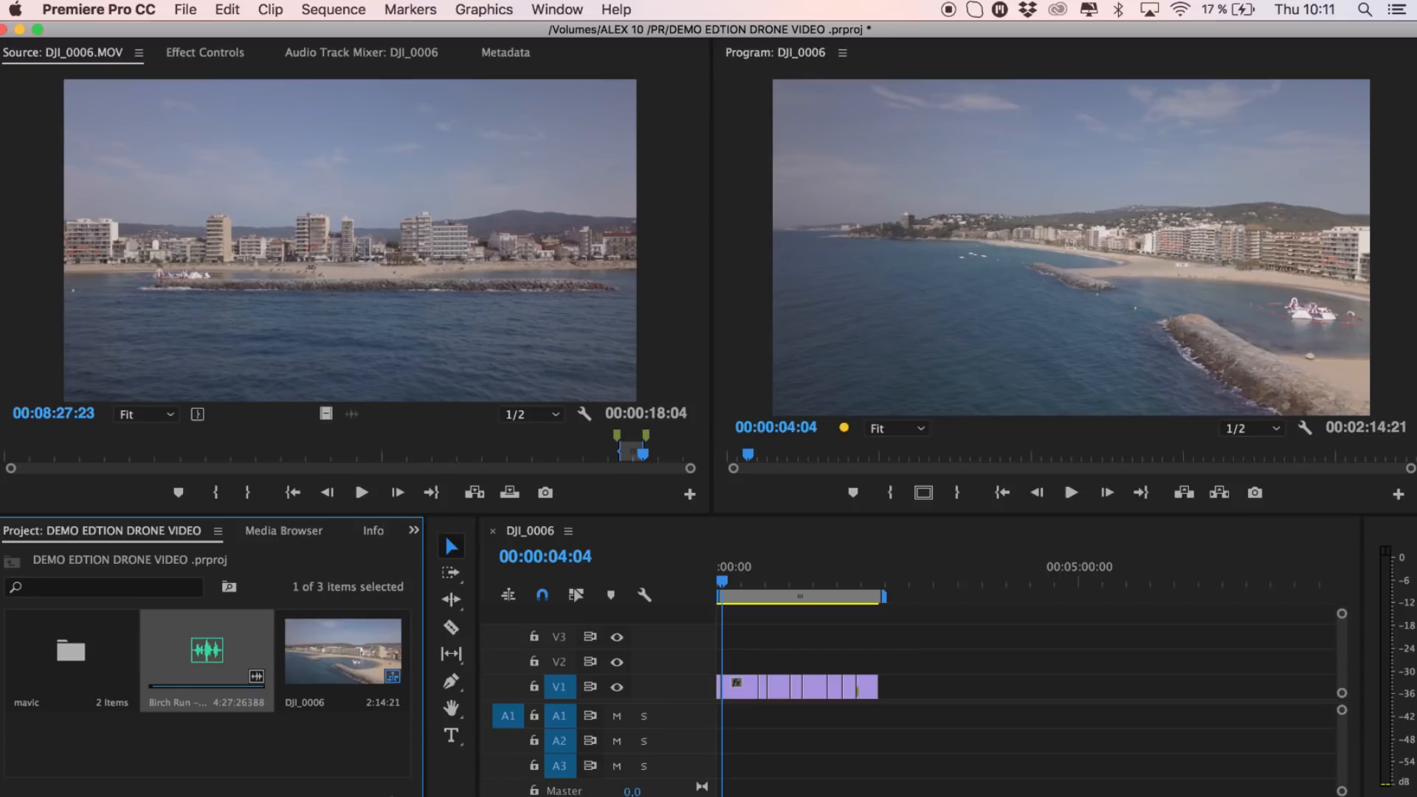
Load Birch Run - Primal Drive.mp3 in the Source monitor, place its audio at the start of track A1, and play the sequence
double_click(201, 648)
mouse_move(58, 458)
mouse_down()
mouse_move(75, 464)
mouse_move(27, 466)
mouse_move(65, 470)
mouse_up()
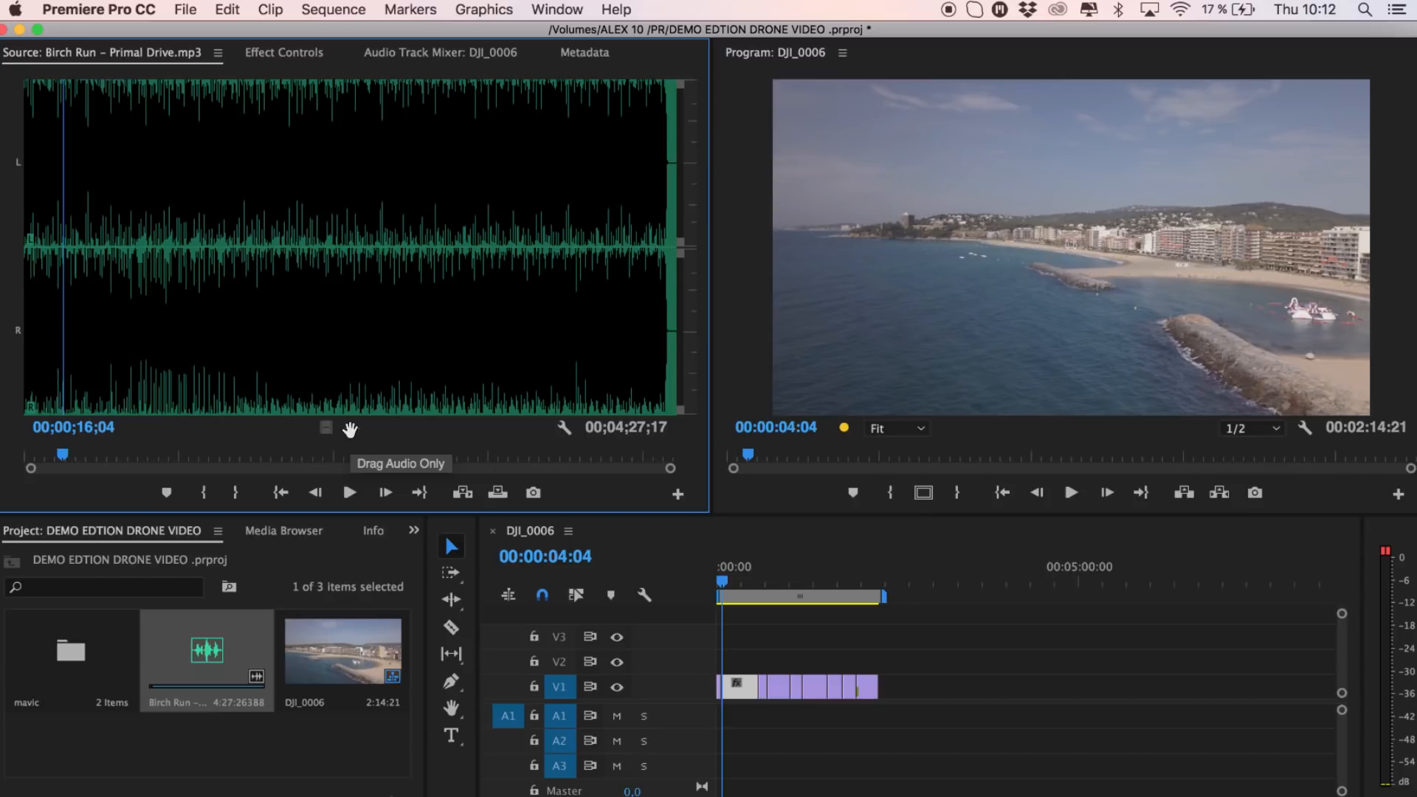
drag(353, 430, 720, 714)
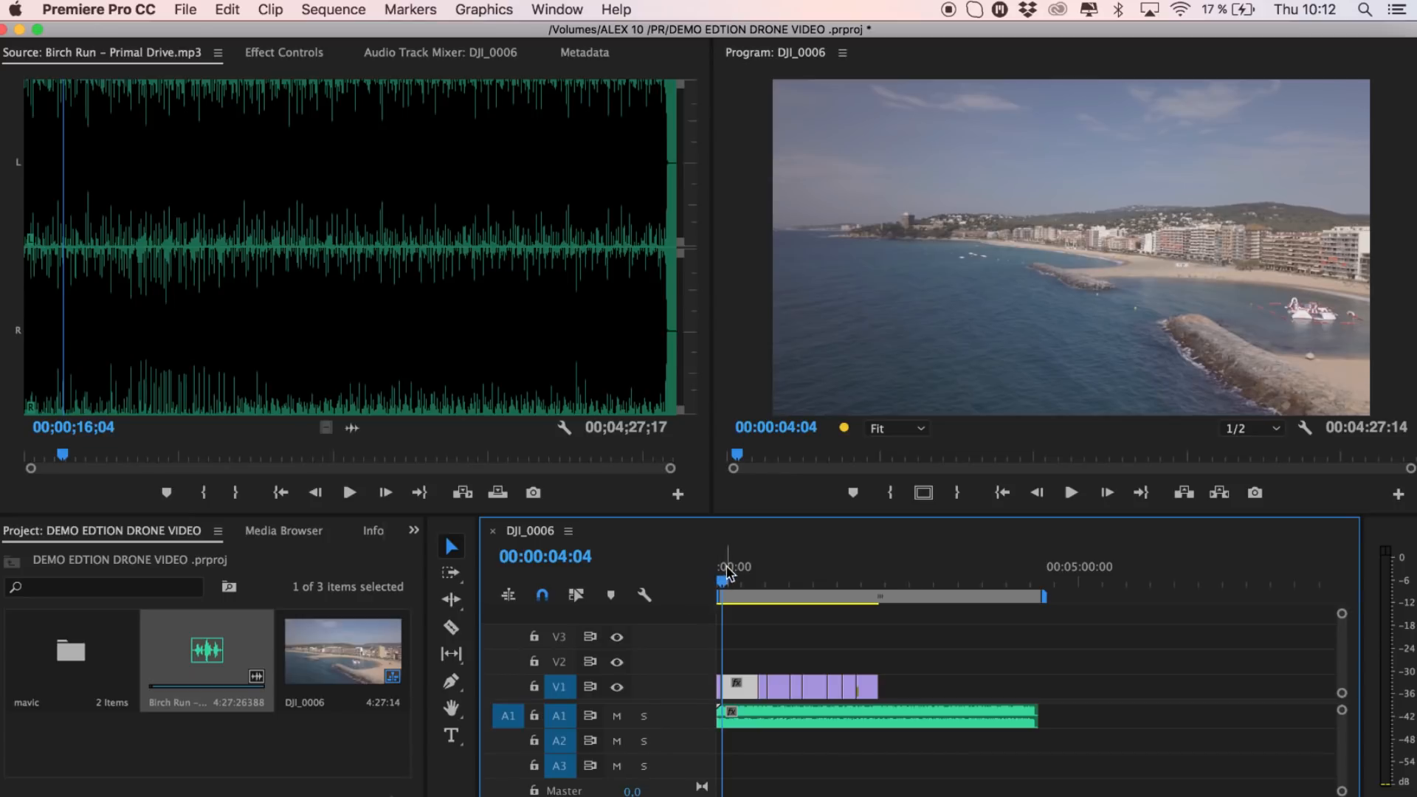
key(space)
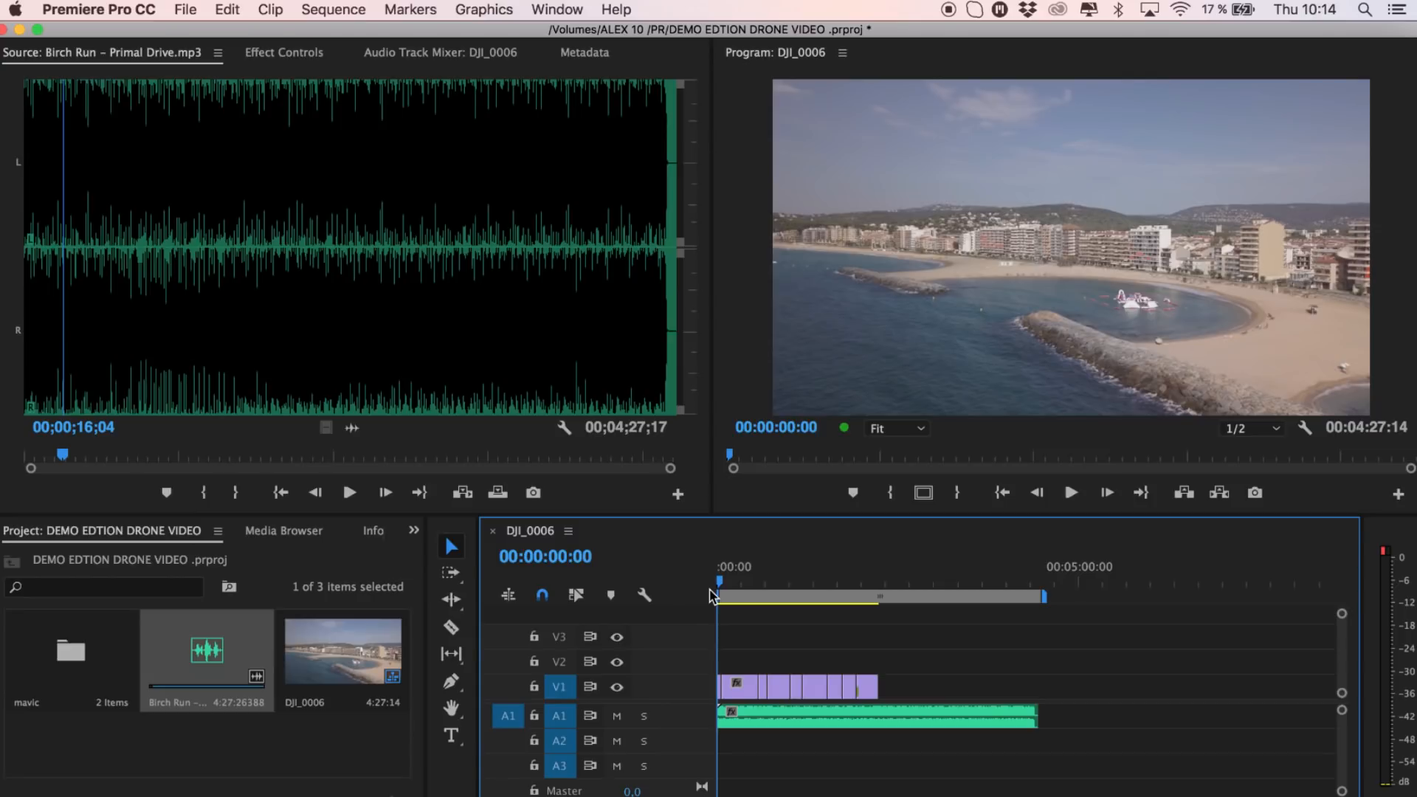
Move all drone clips further along track V1, then place the beachfront buildings shot at the start of the sequence
drag(934, 677, 646, 693)
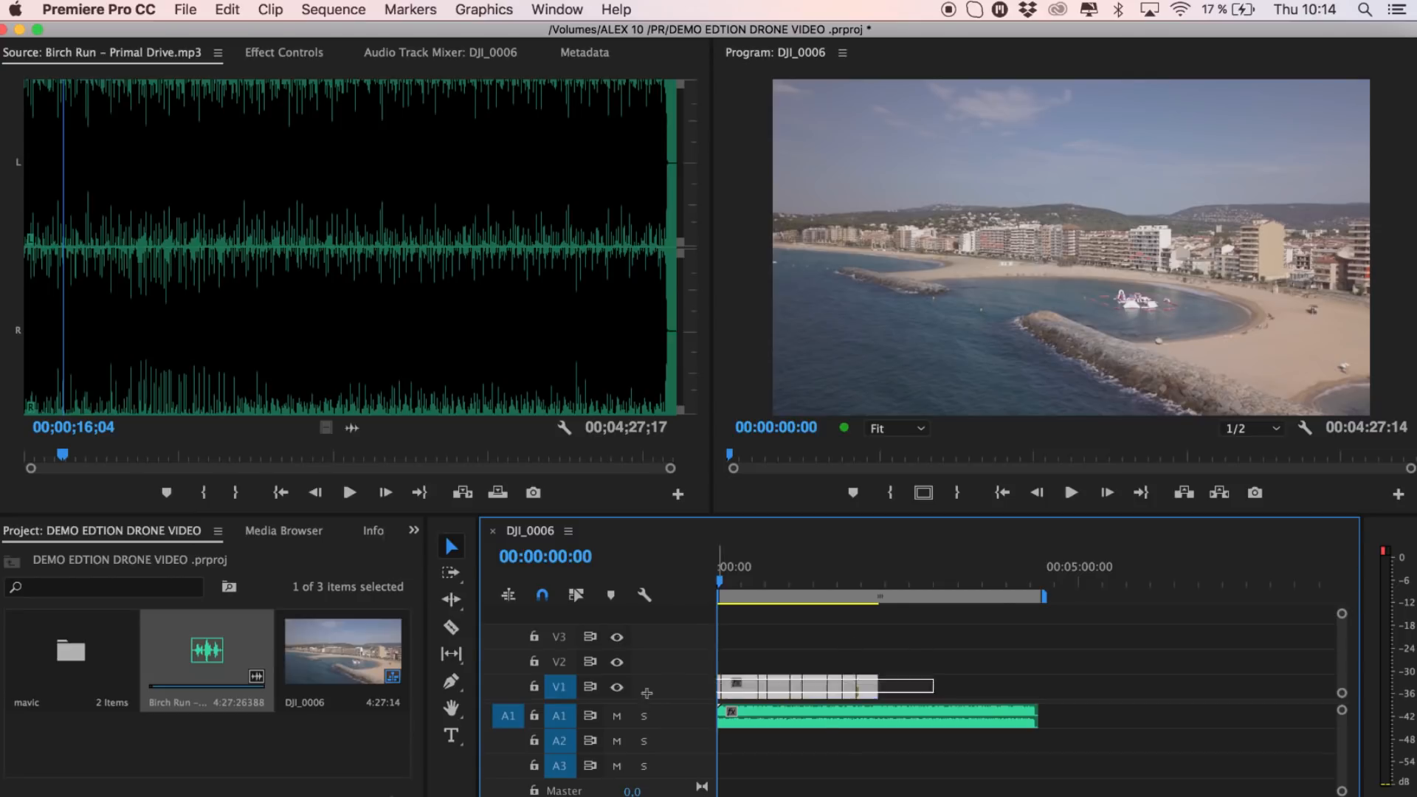
drag(738, 688, 864, 688)
click(990, 584)
drag(993, 688, 728, 688)
drag(727, 583, 699, 588)
Play the opening of the sequence from the start to 00:00:03:24 to review the first shot with the music
key(equal)
key(equal)
key(space)
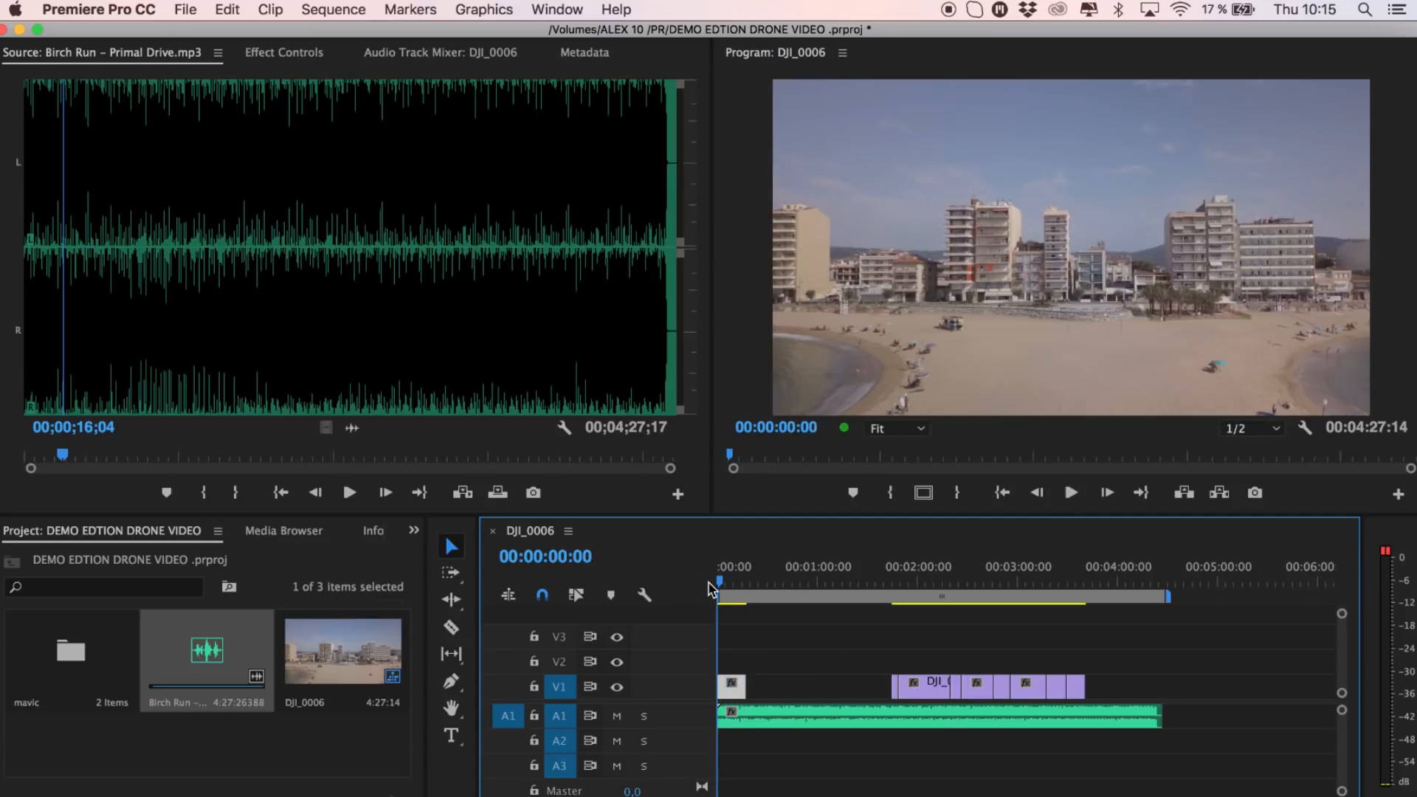
key(space)
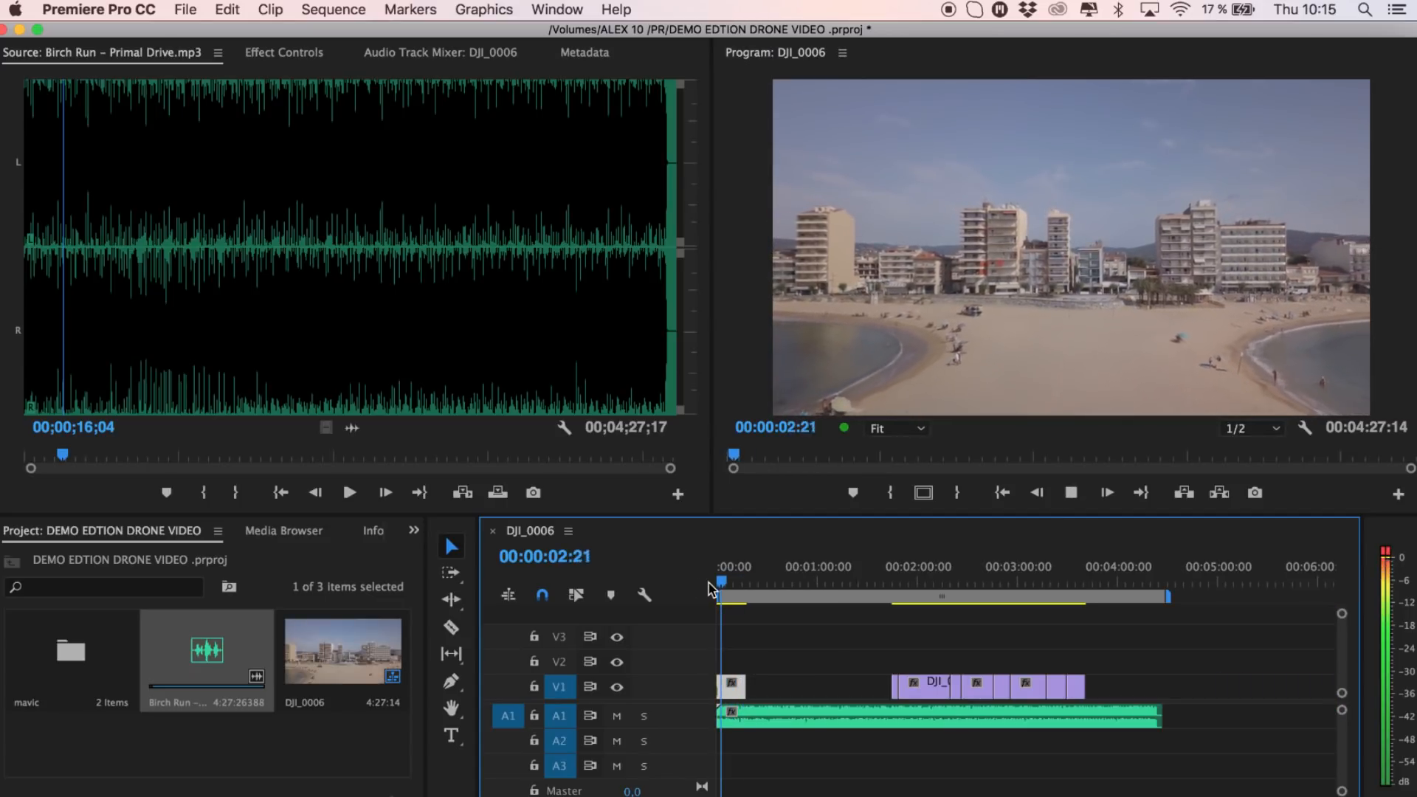
key(space)
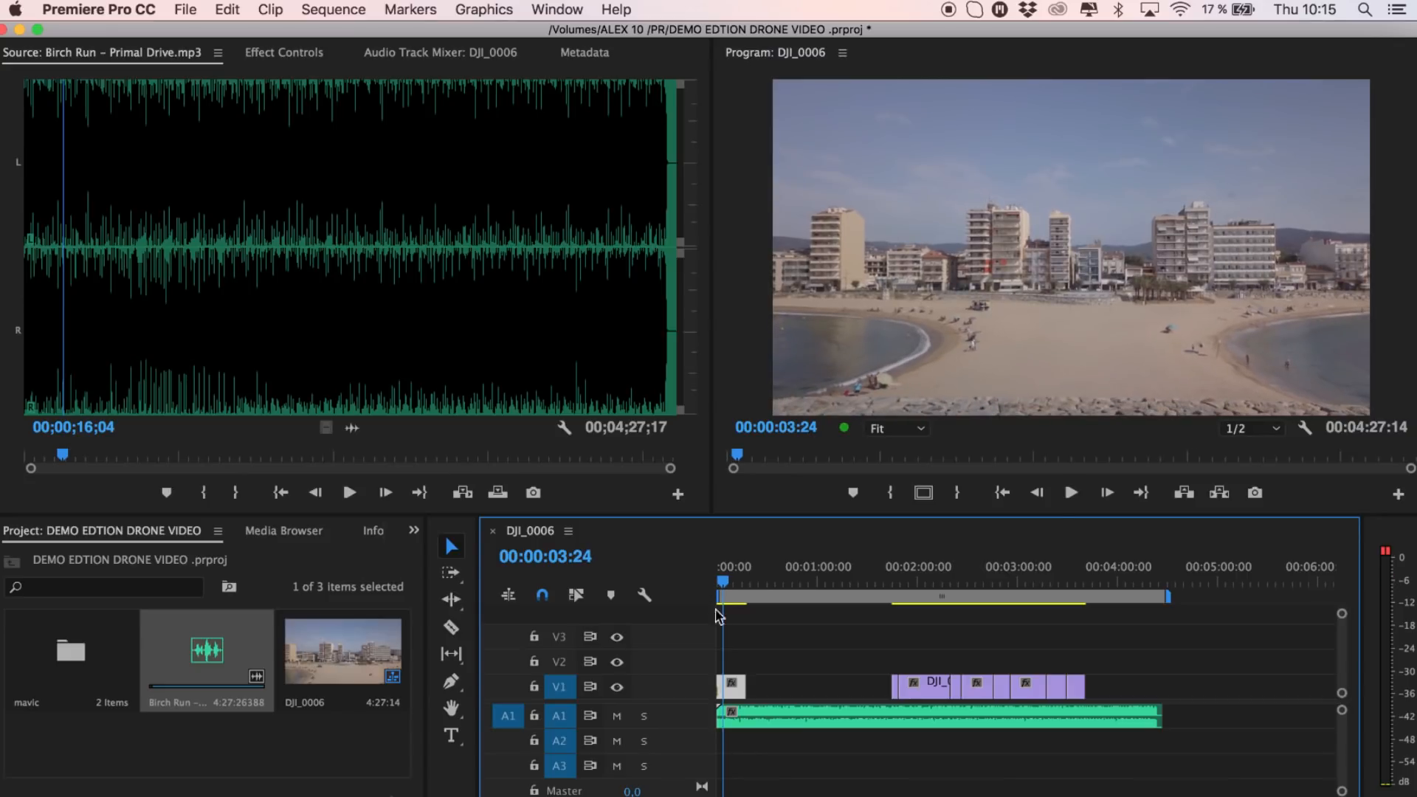
Set the speed of the first clip on track V1 to 200% and play the sequence from the start
click(731, 682)
click(732, 702)
right_click(729, 692)
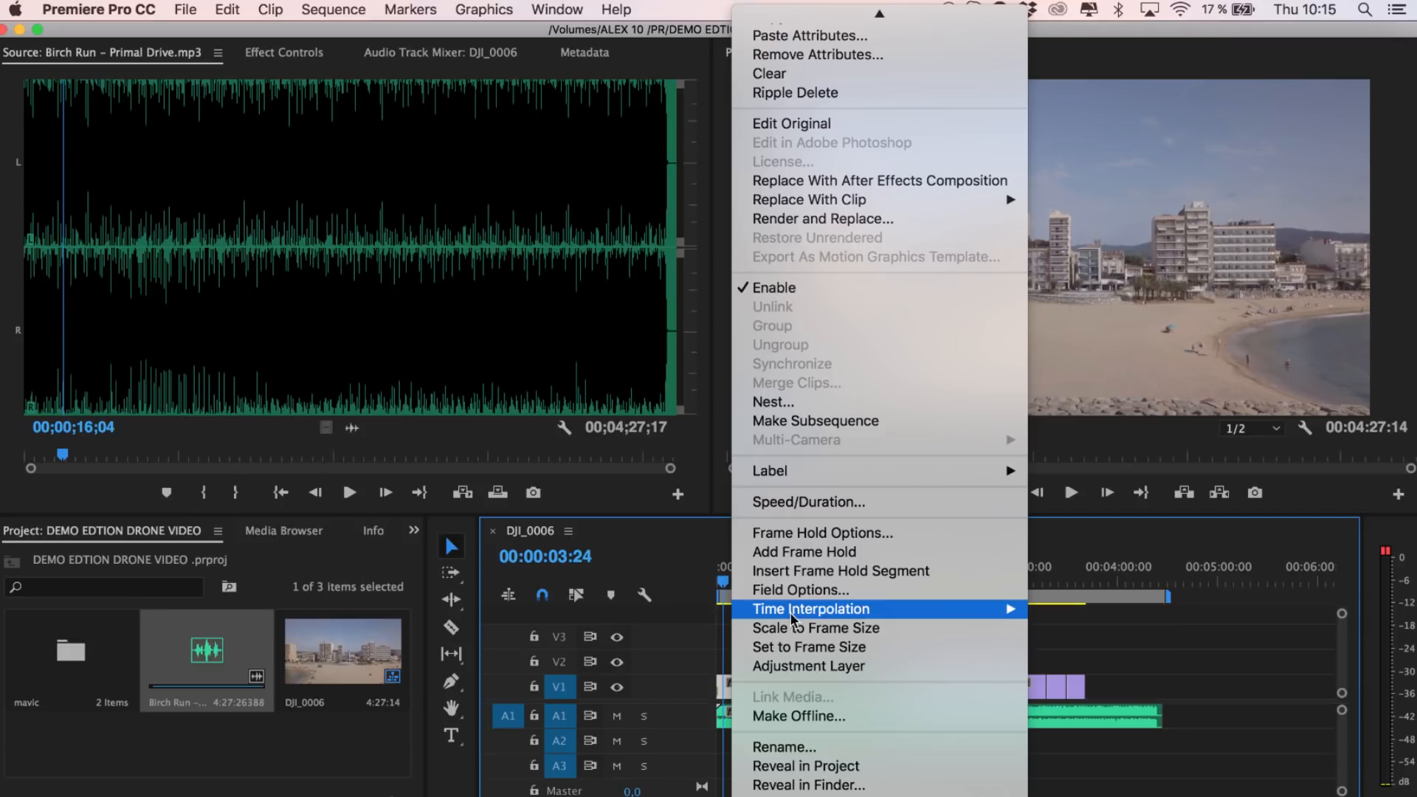
click(691, 526)
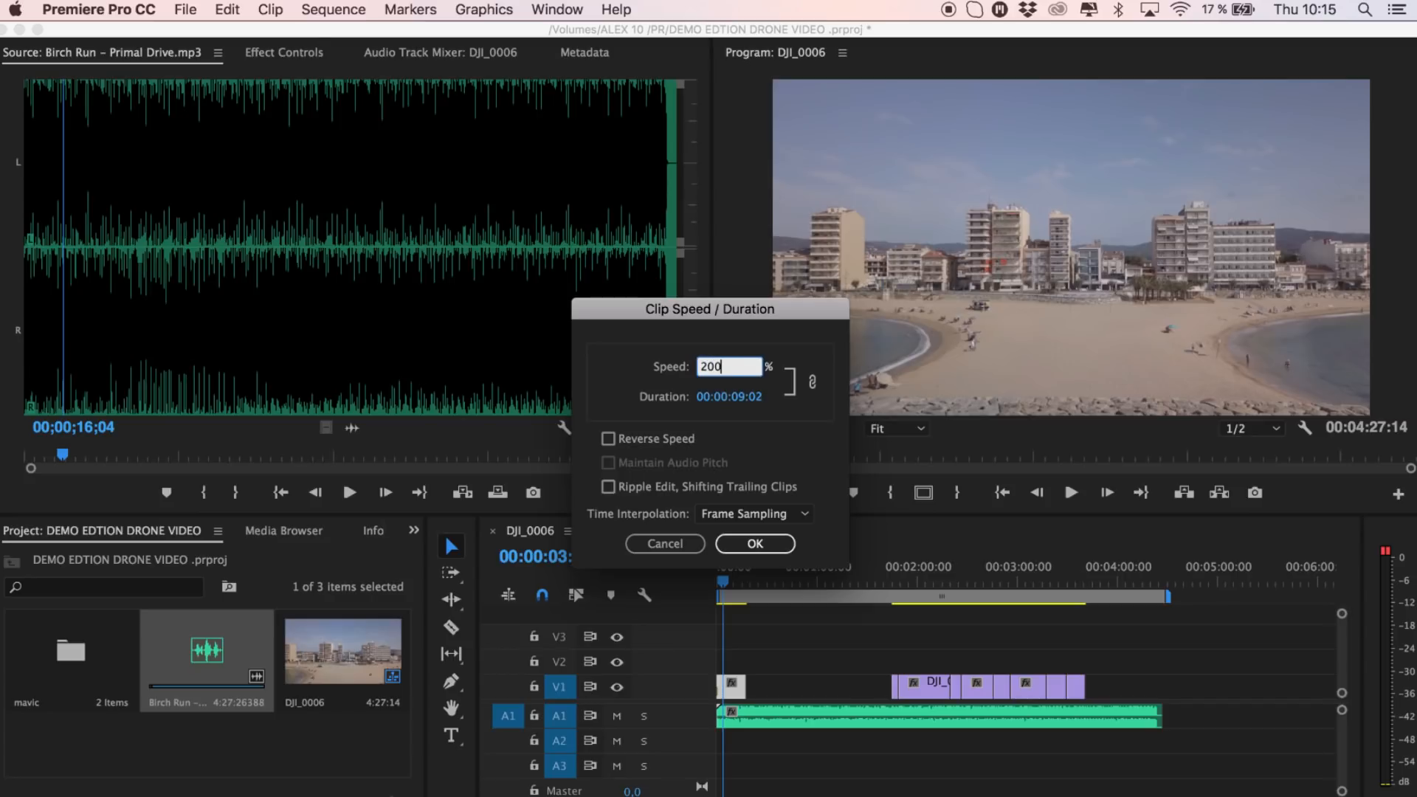
key(Return)
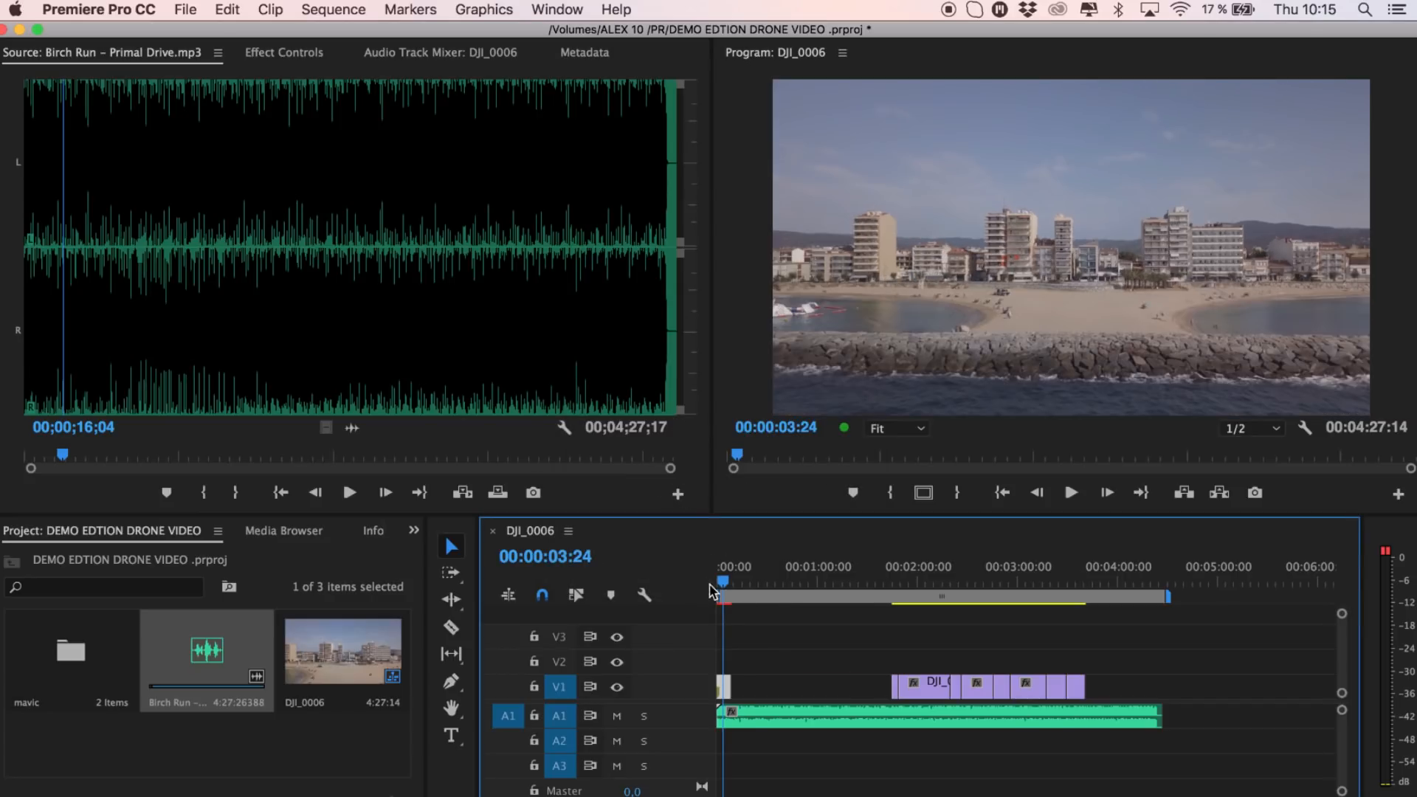
click(712, 587)
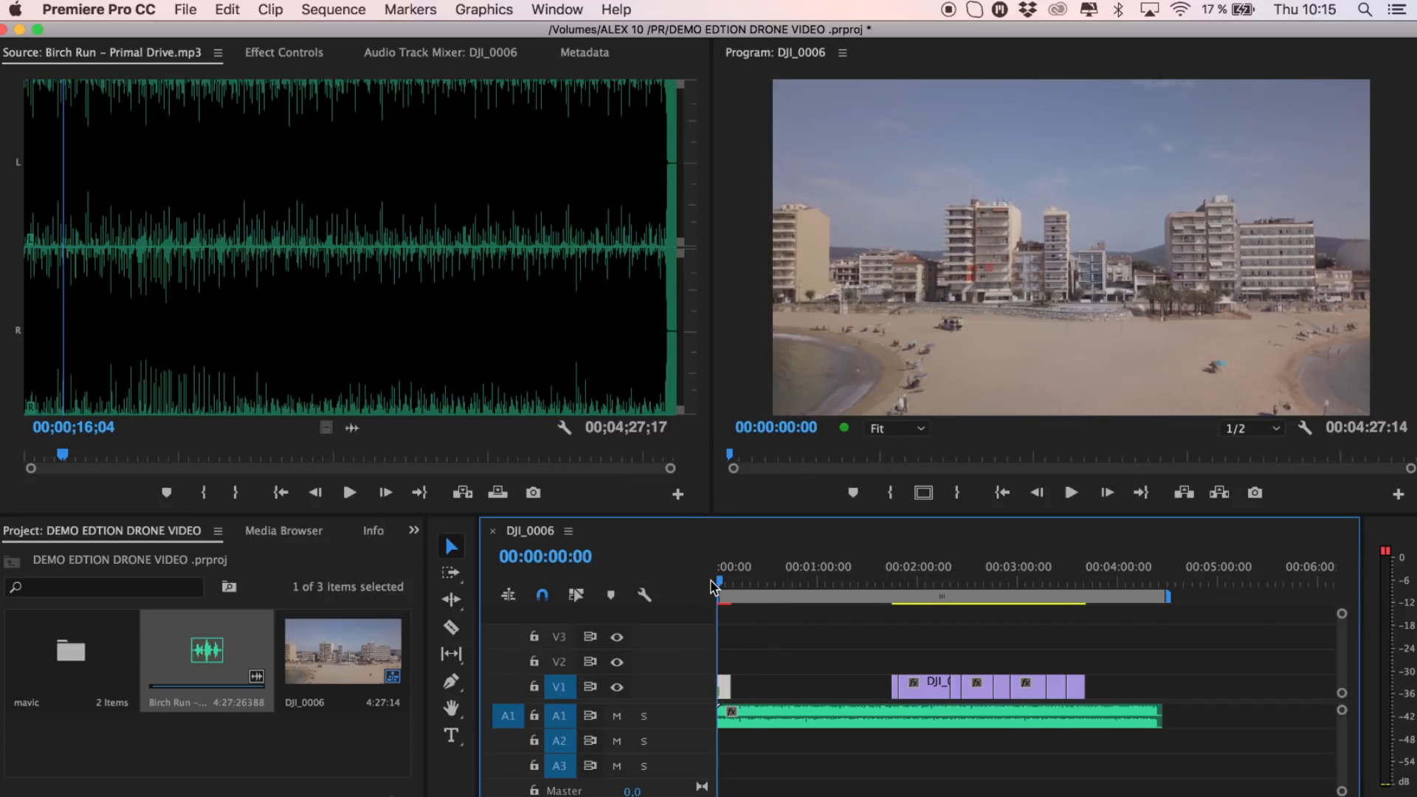
key(space)
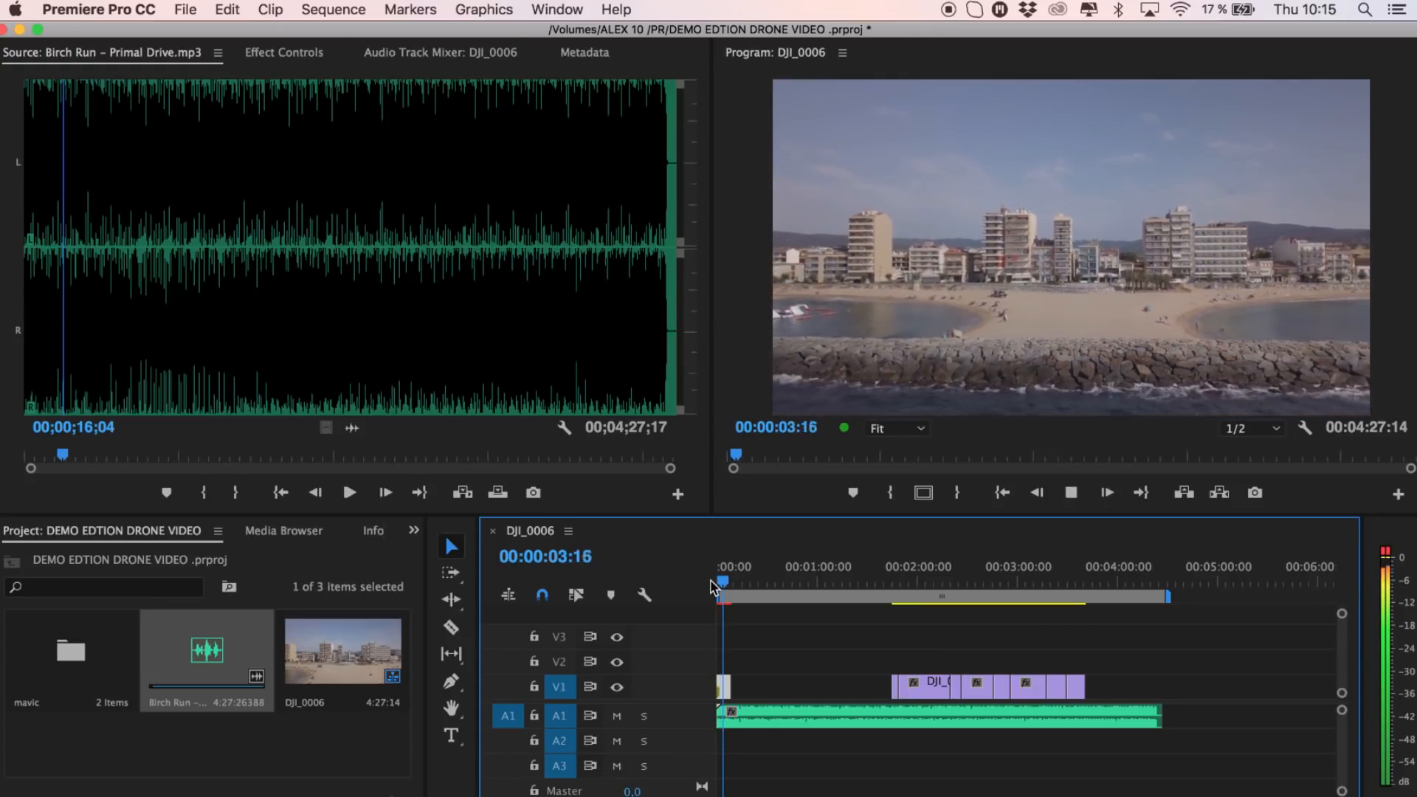
Stop playback, turn on Reverse Speed for the first clip on track V1, and play the sequence from the start
key(space)
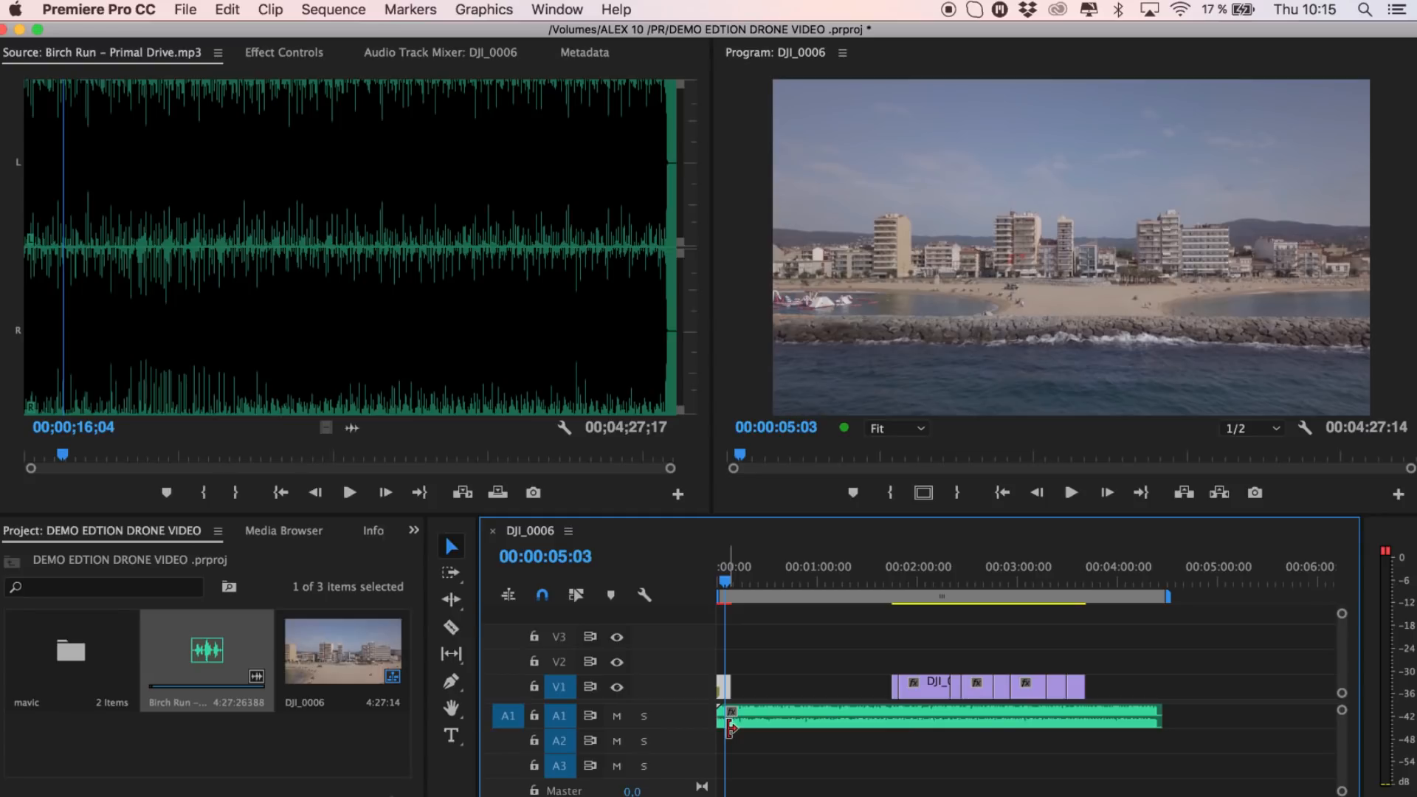
right_click(722, 688)
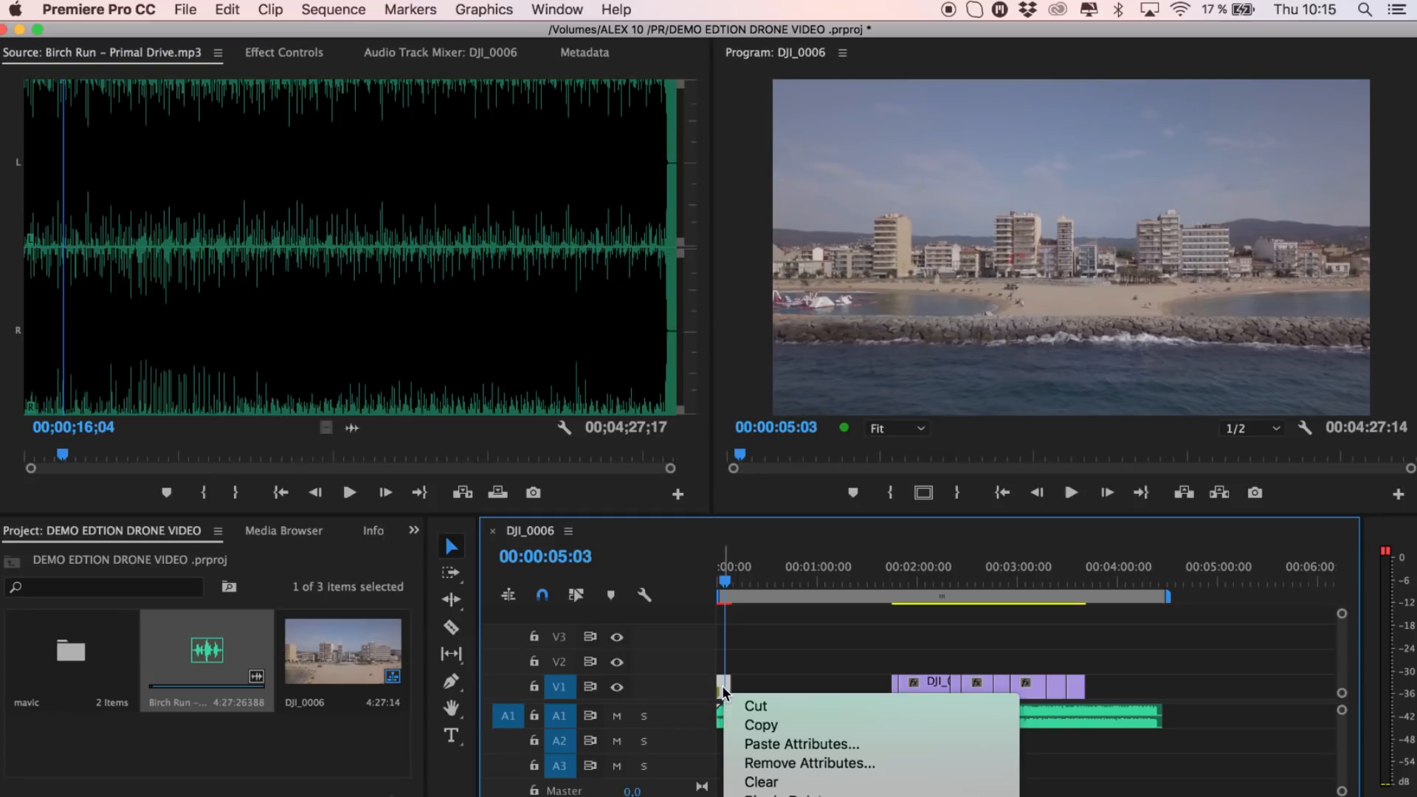
scroll(804, 732, down, 3)
click(793, 502)
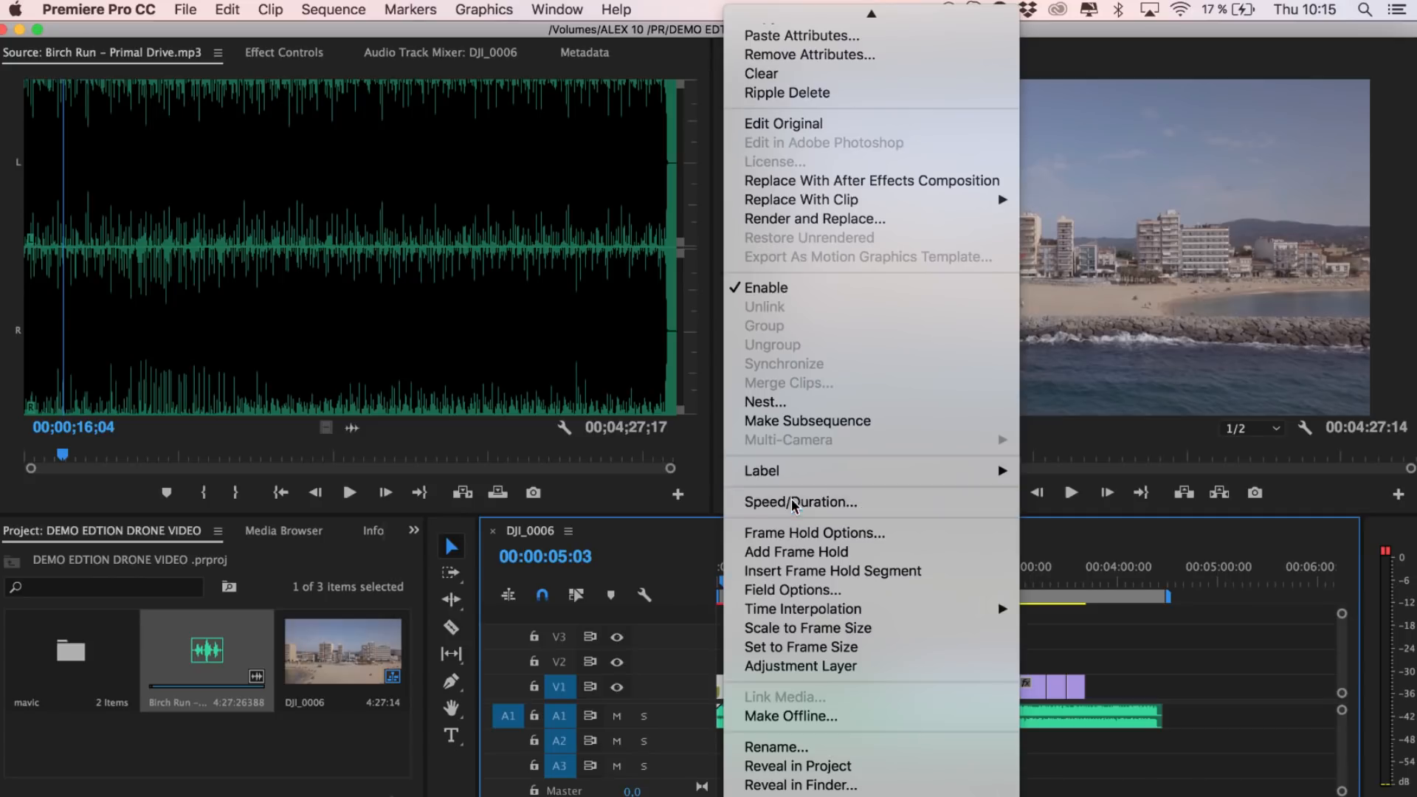
click(607, 439)
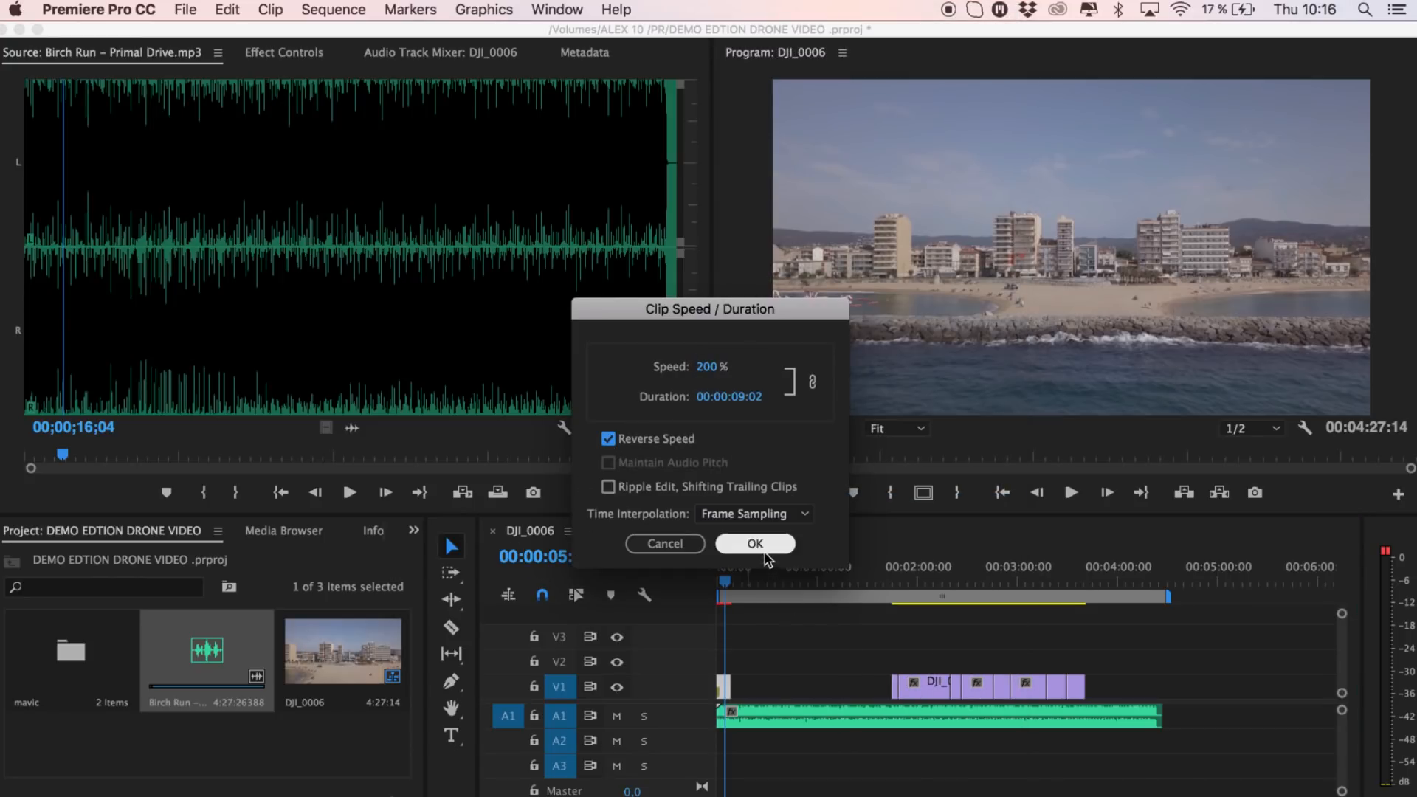
click(755, 544)
key(Home)
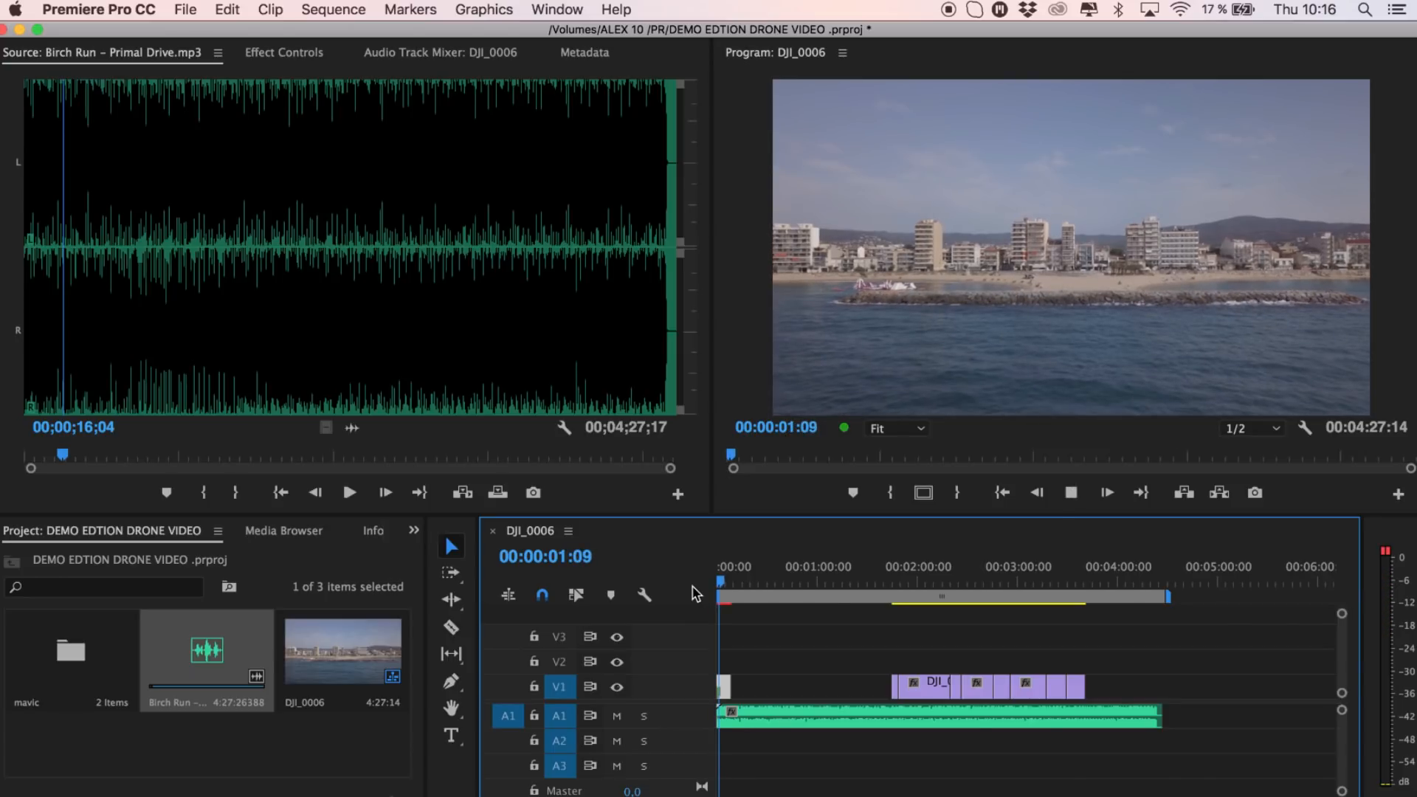
Set the first clip's speed to 250% and play the opening from the sequence start to check its pace
right_click(776, 681)
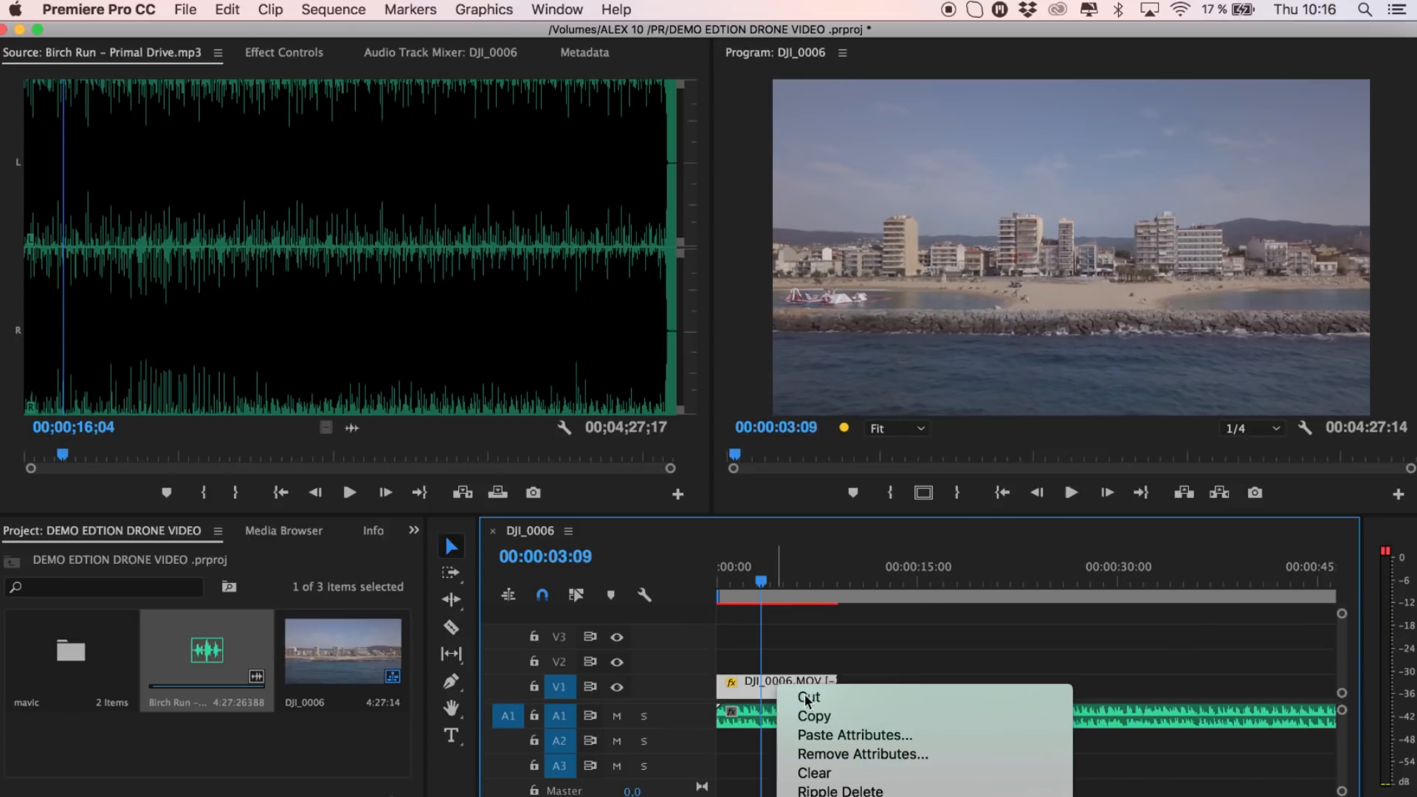
scroll(857, 727, down, 10)
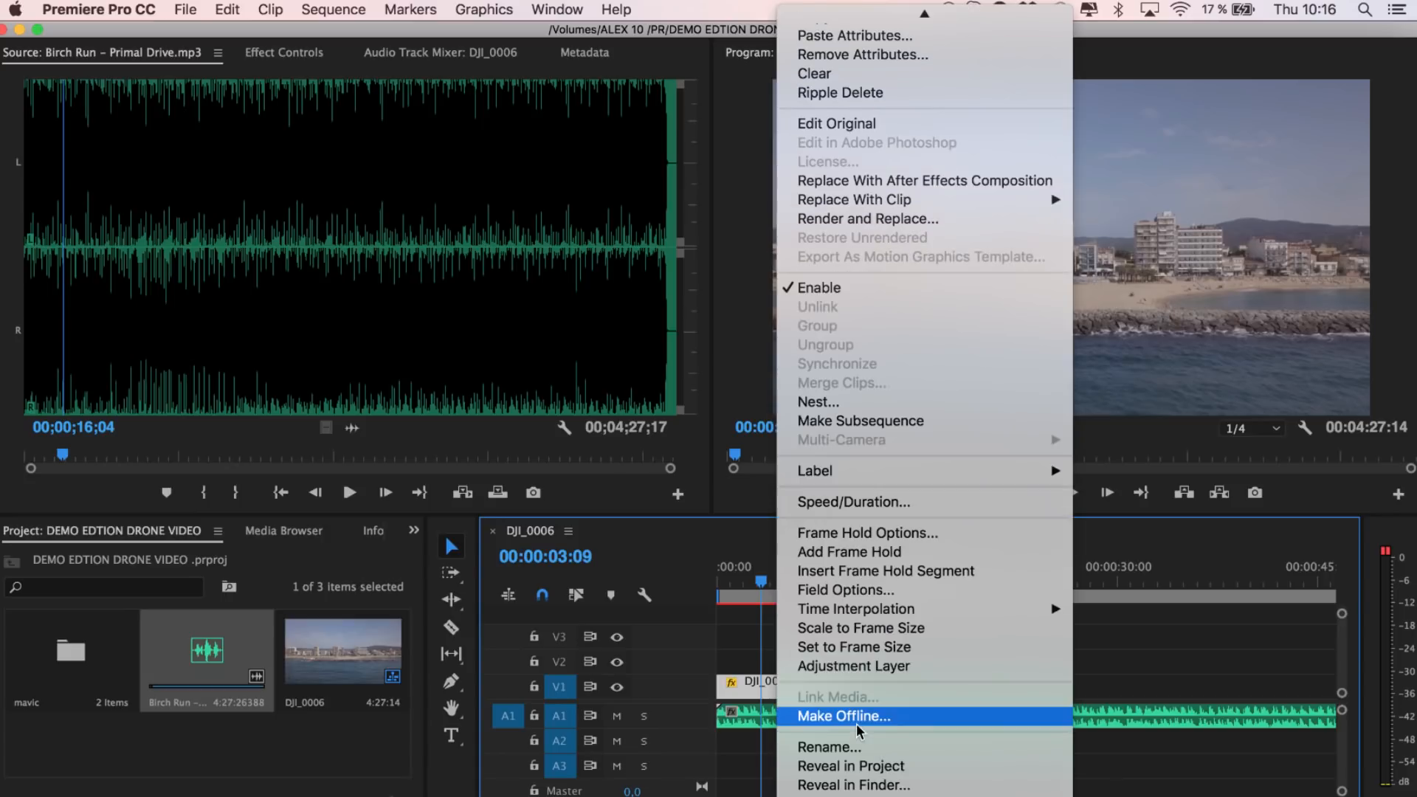
click(839, 503)
text(25)
key(Return)
drag(765, 585, 697, 586)
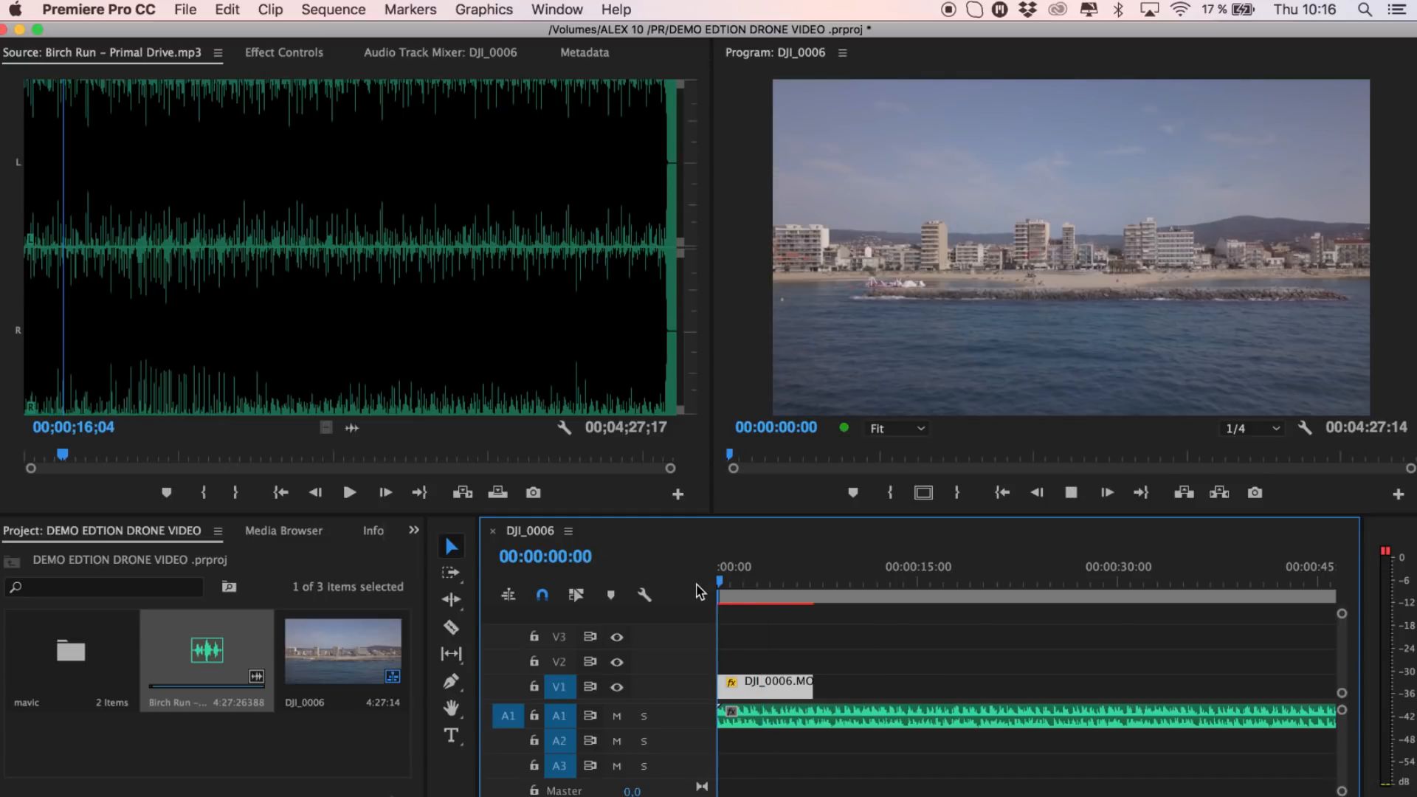
key(space)
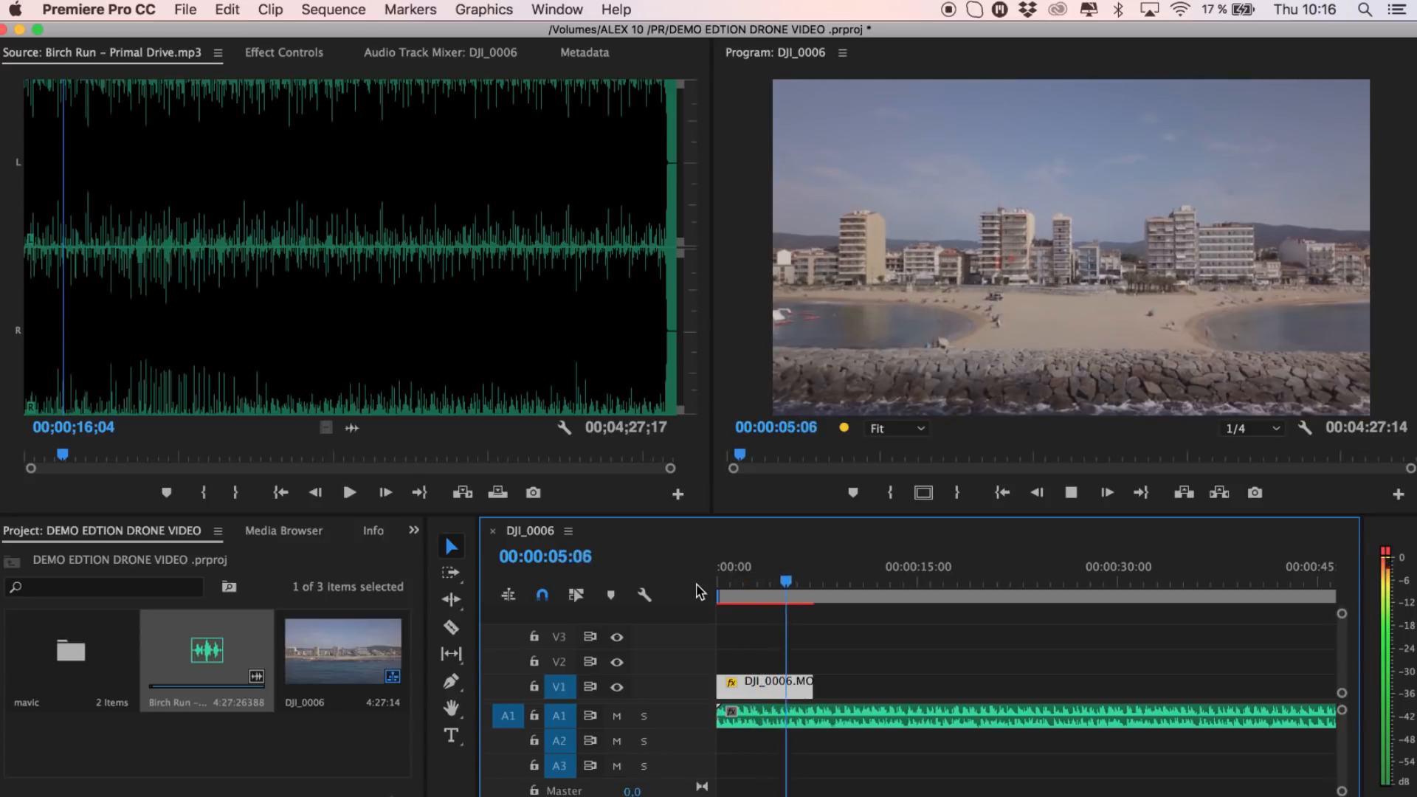
key(space)
Set the first clip's speed to 300%, trim its start to 00:00:00:07, and move it back to the sequence start
right_click(766, 684)
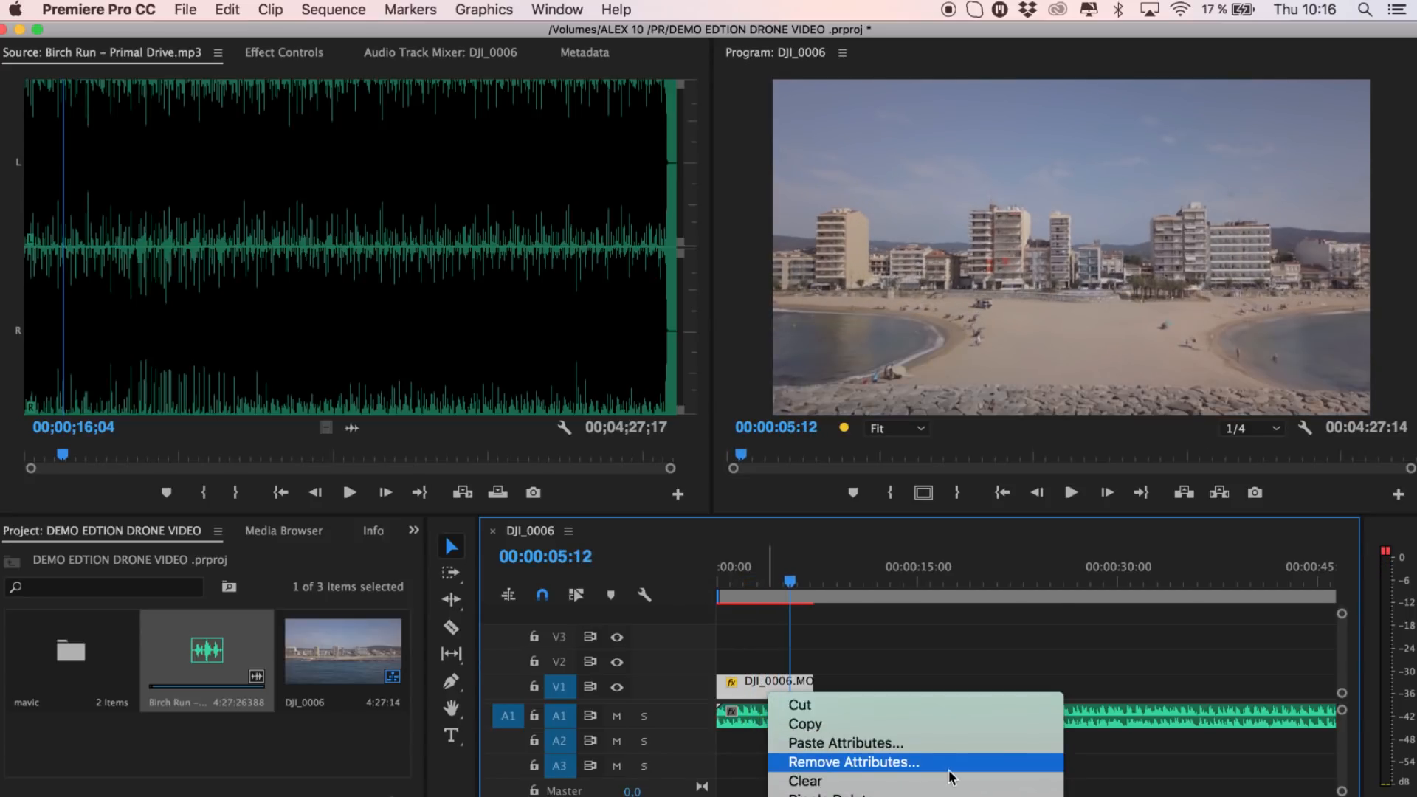
click(865, 506)
text(300)
key(Return)
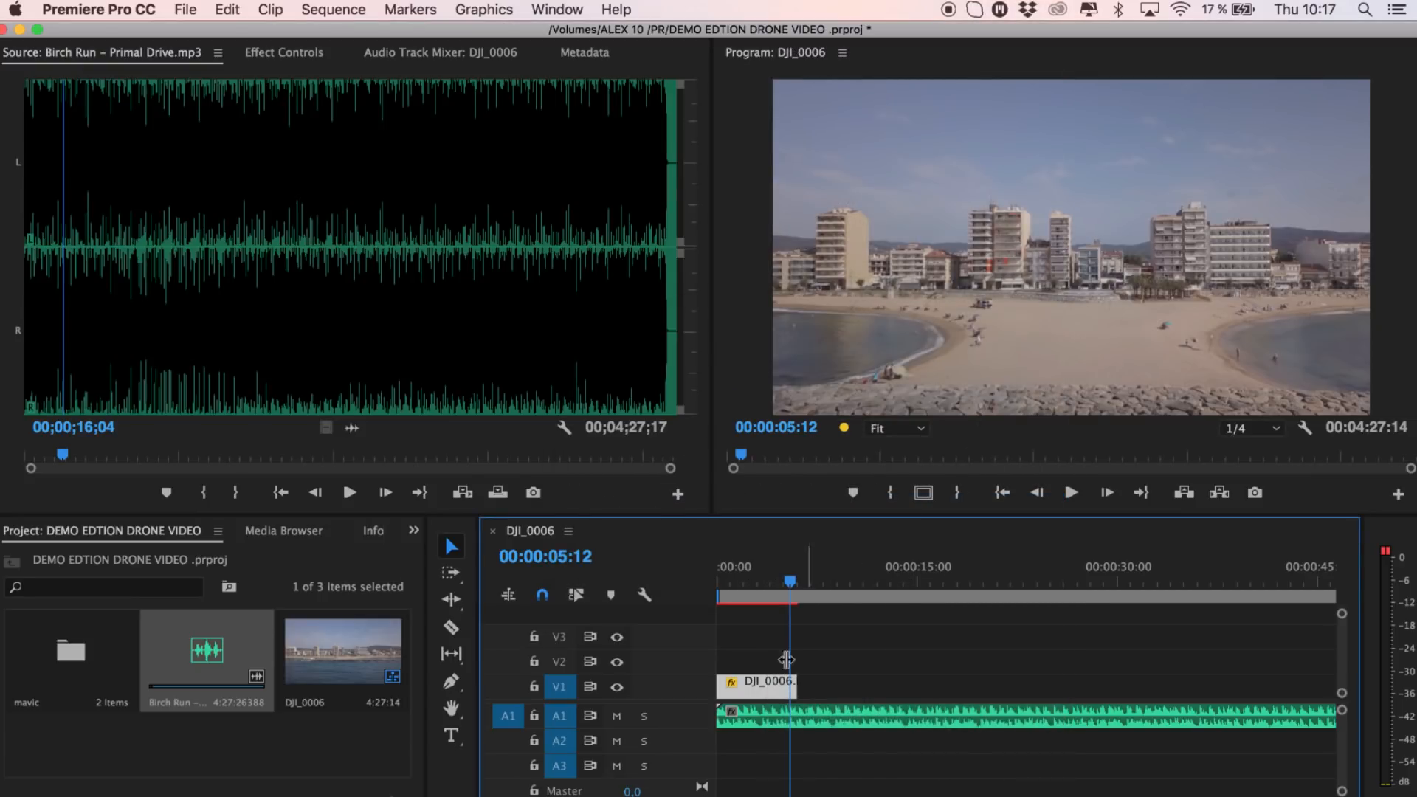
drag(727, 691, 727, 692)
drag(717, 584, 724, 586)
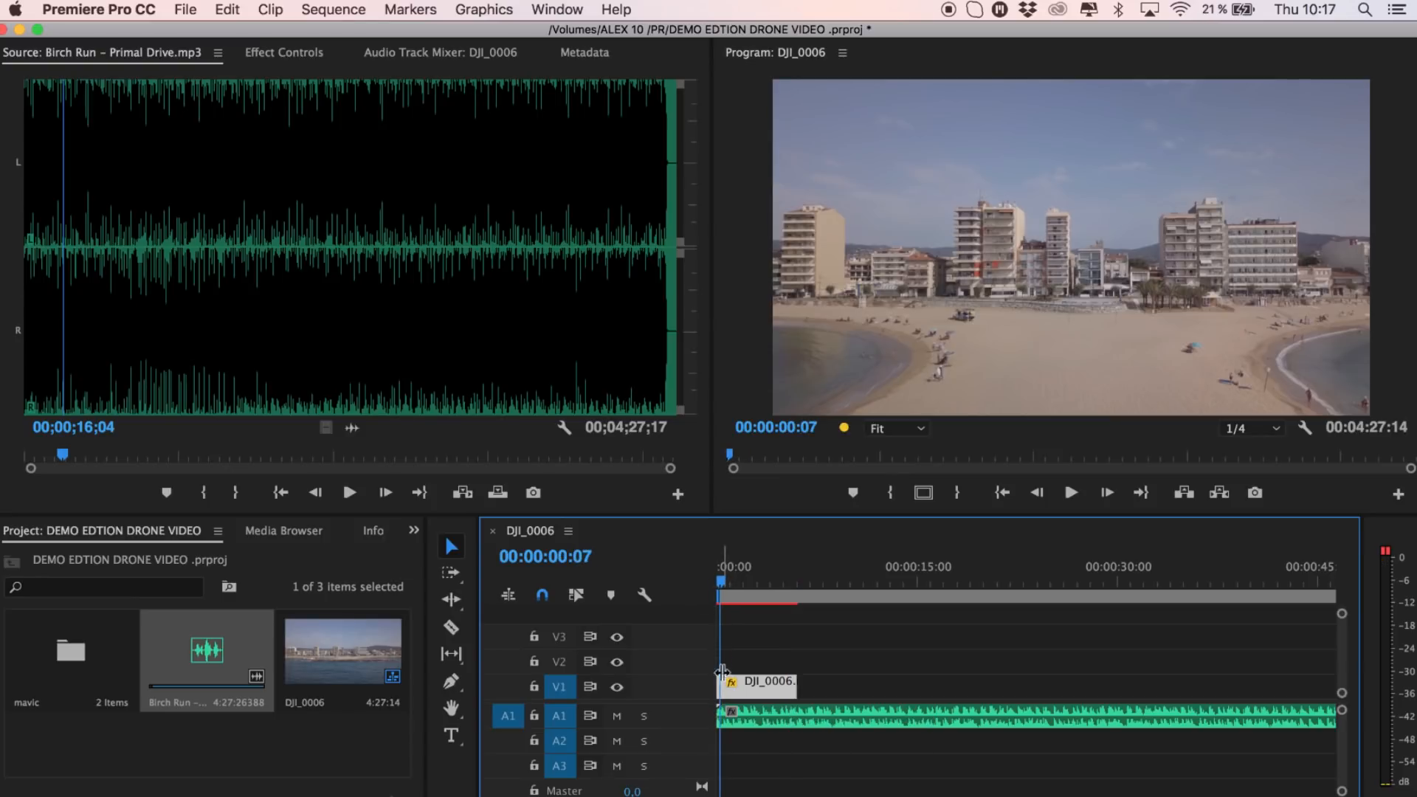
drag(748, 687, 743, 688)
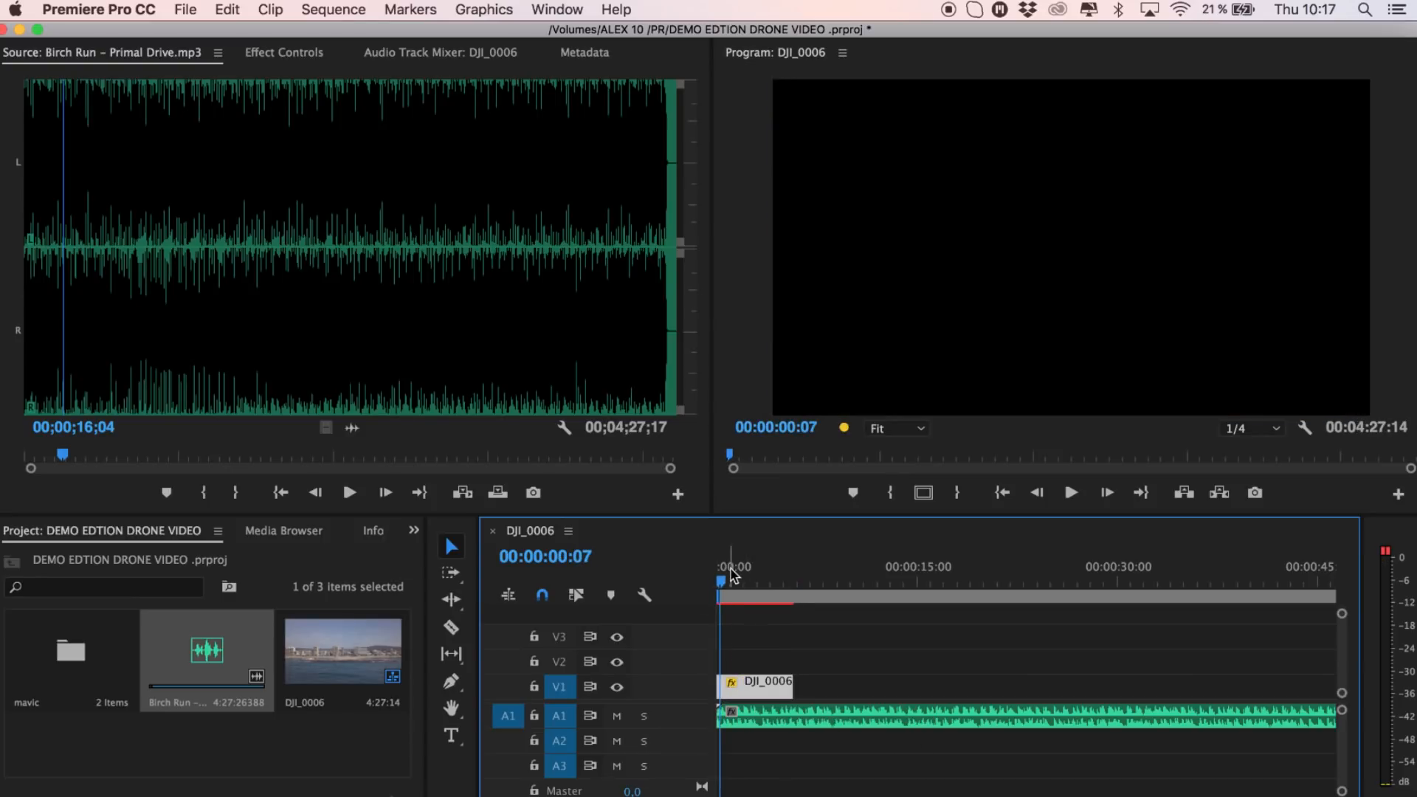
Play the trimmed opening shot with the music from the start to 00:00:05:12, and save the project
click(709, 578)
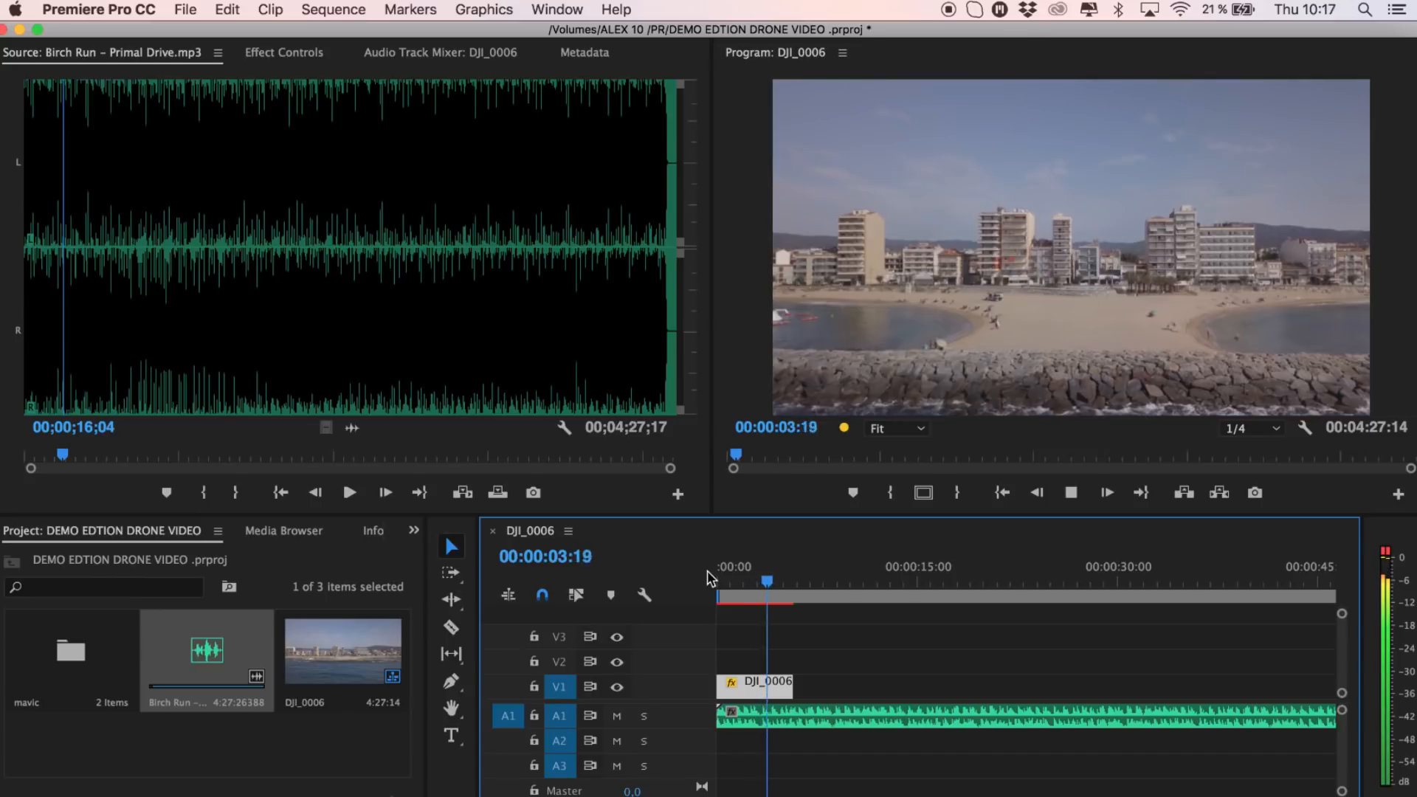
key(space)
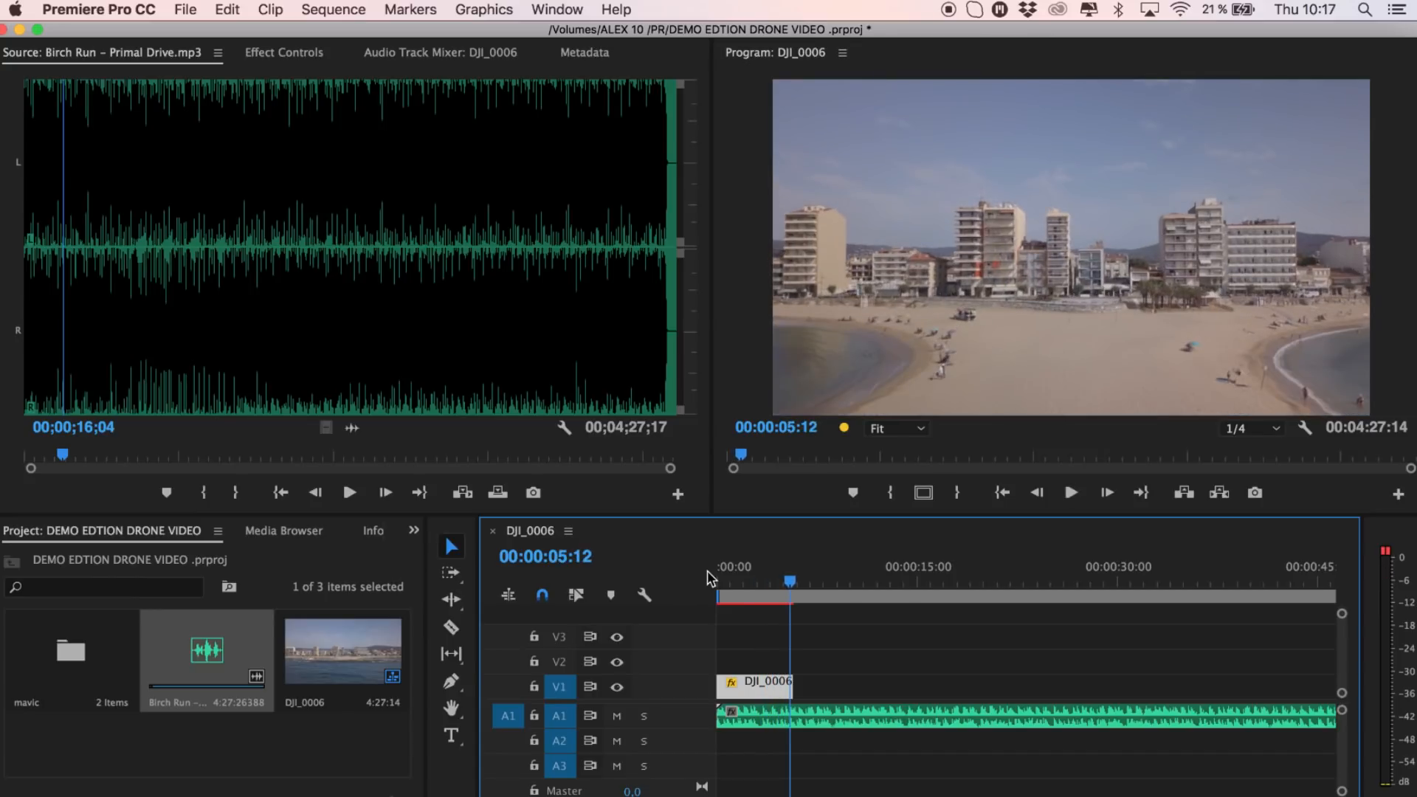
key(backslash)
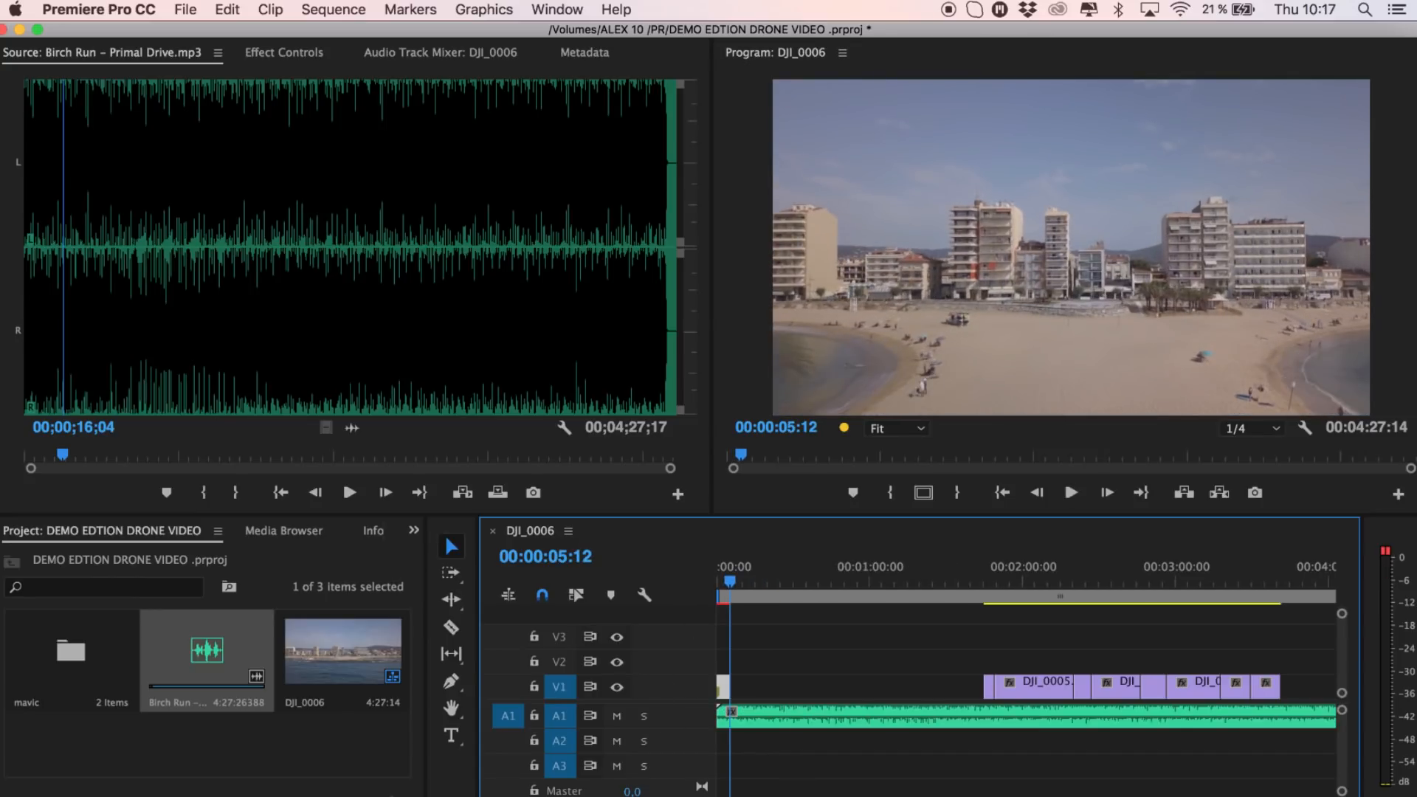
key(super+s)
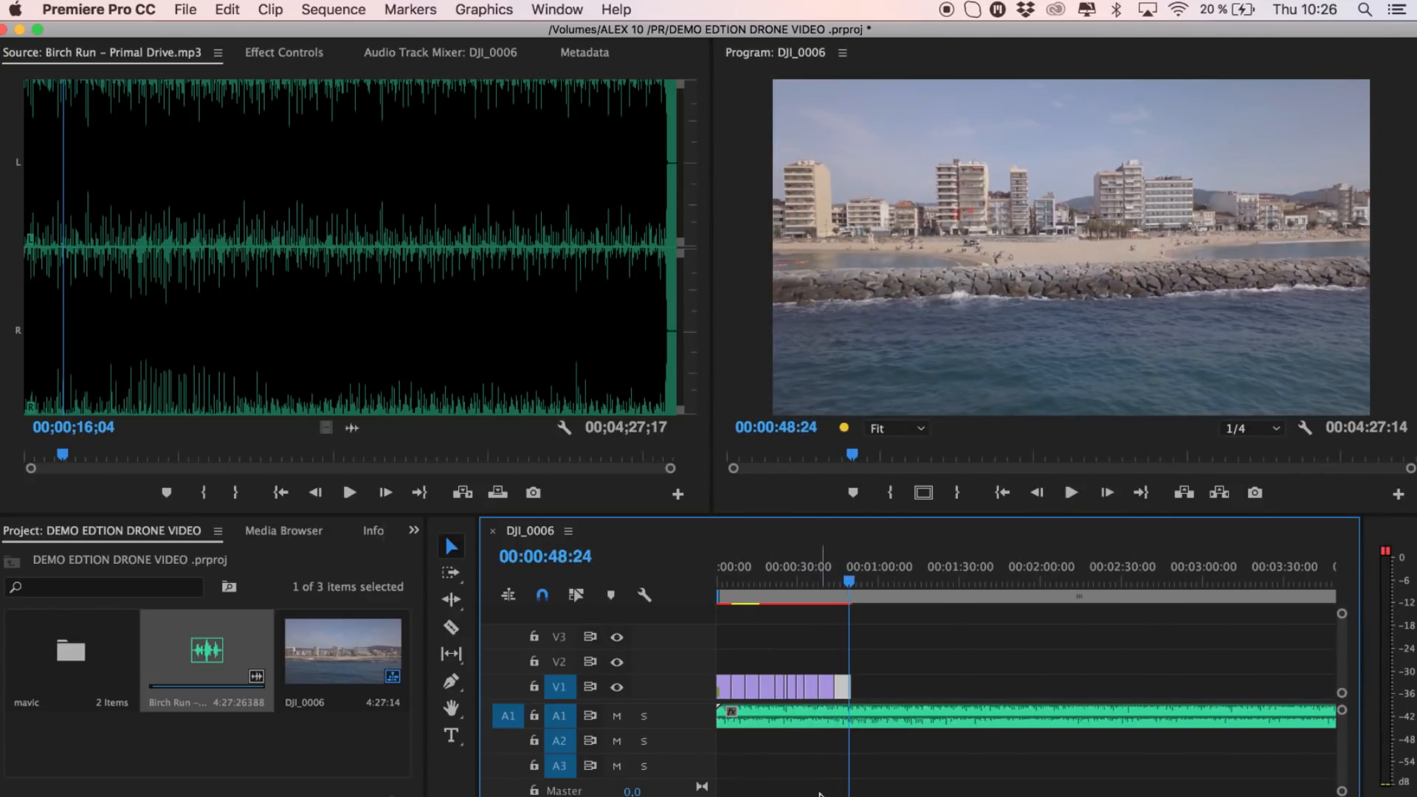
Shorten the music on track A1 to the end of the last video clip, and render all clips on the timeline
key(minus)
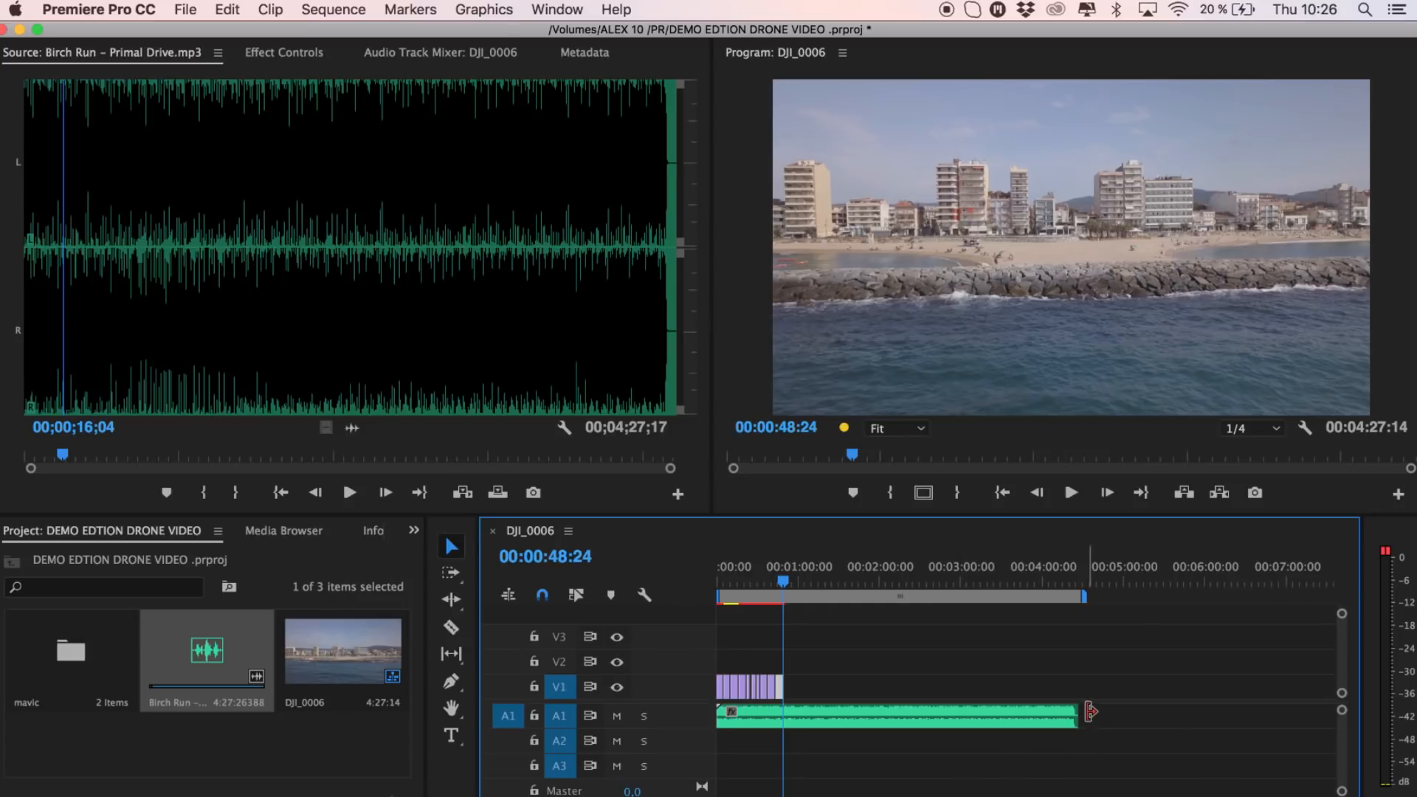
drag(1072, 717, 783, 717)
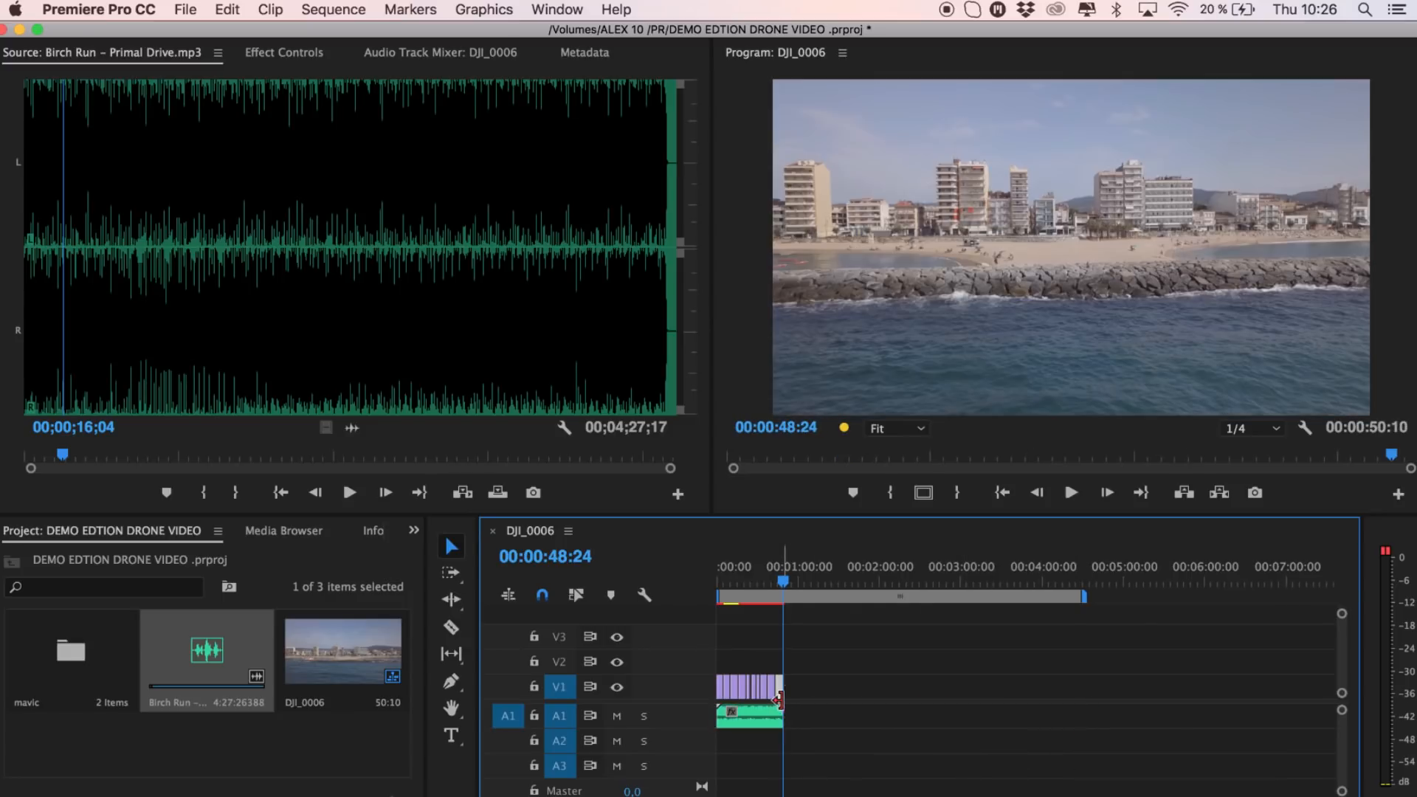
drag(860, 758, 722, 668)
click(350, 7)
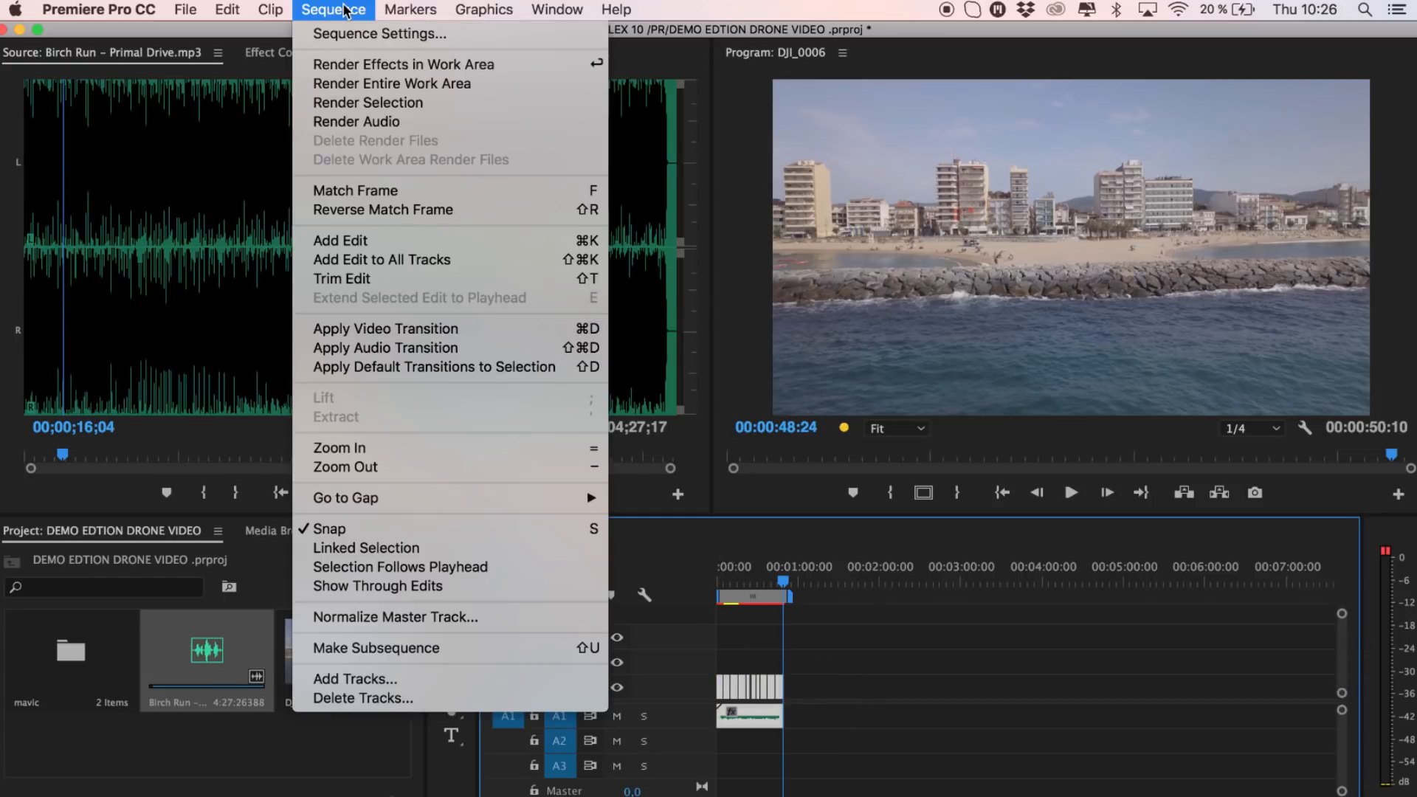
click(355, 108)
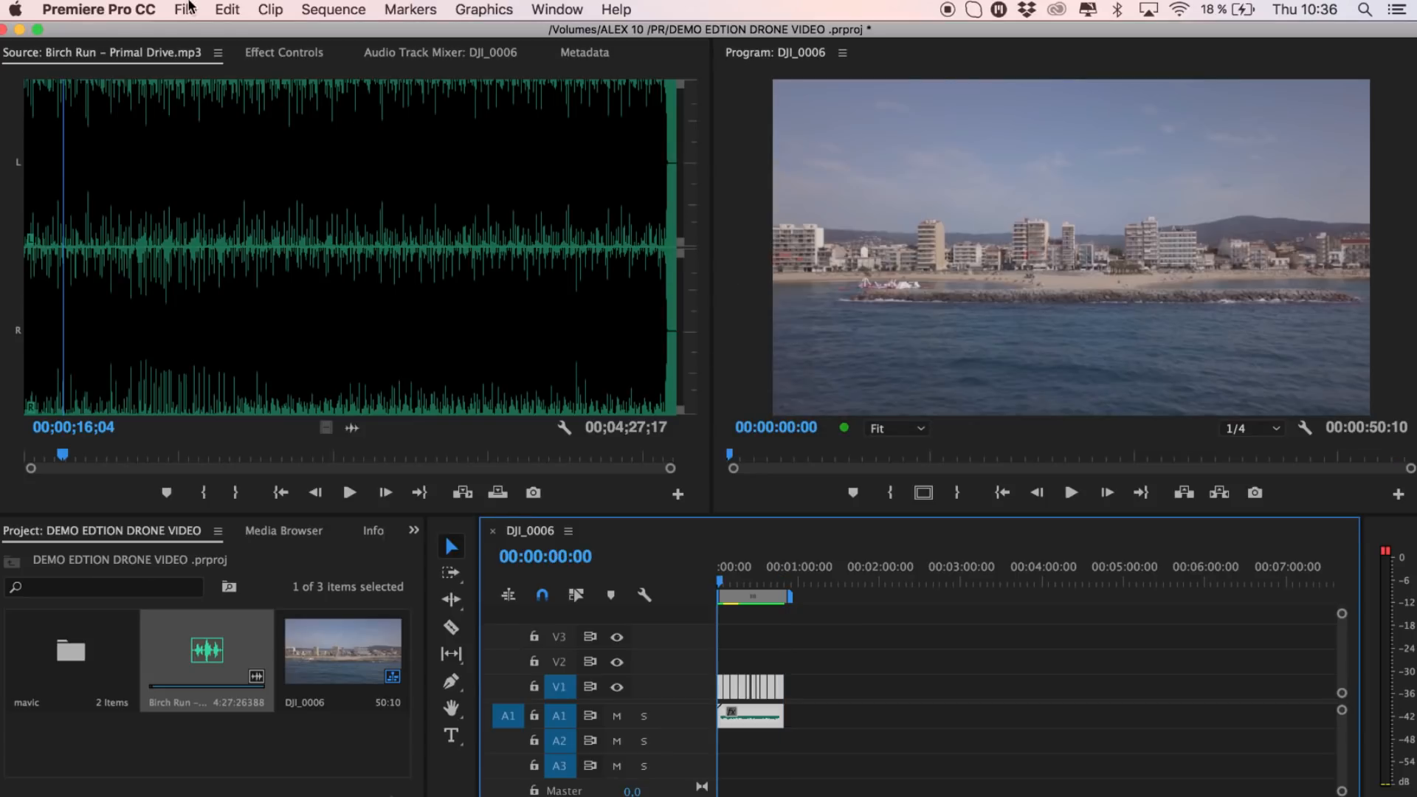
Save the project and play the rendered sequence from the start through the first cut
click(186, 9)
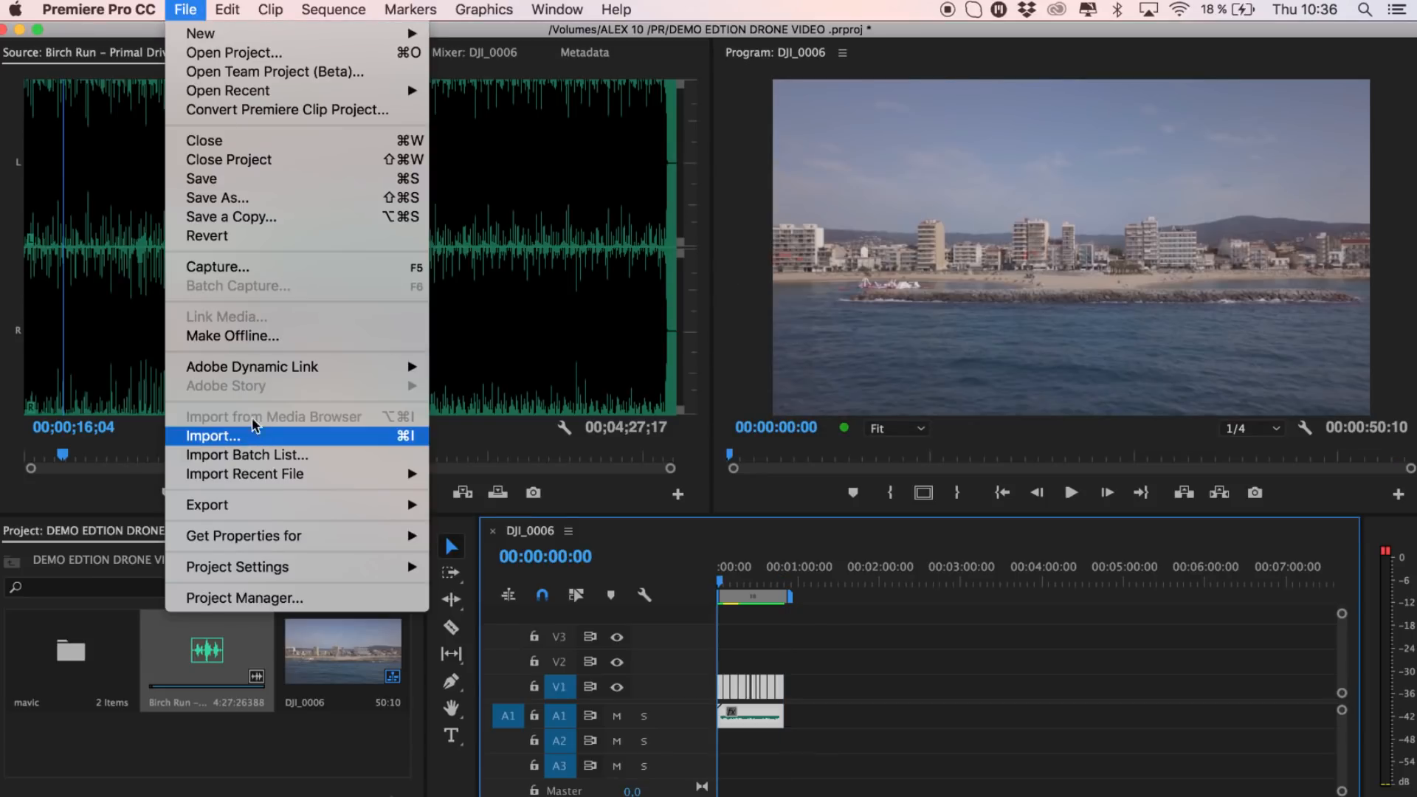
click(222, 180)
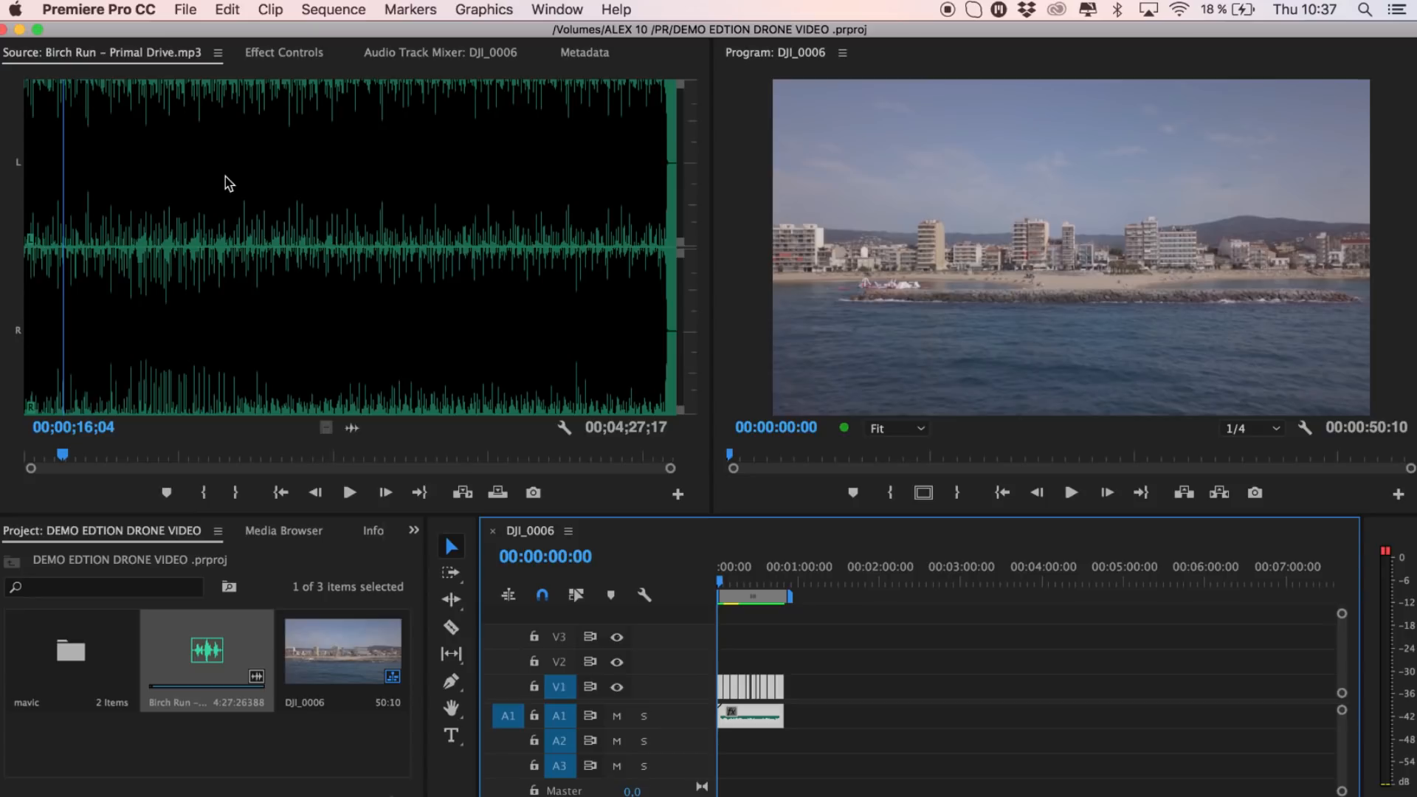
key(space)
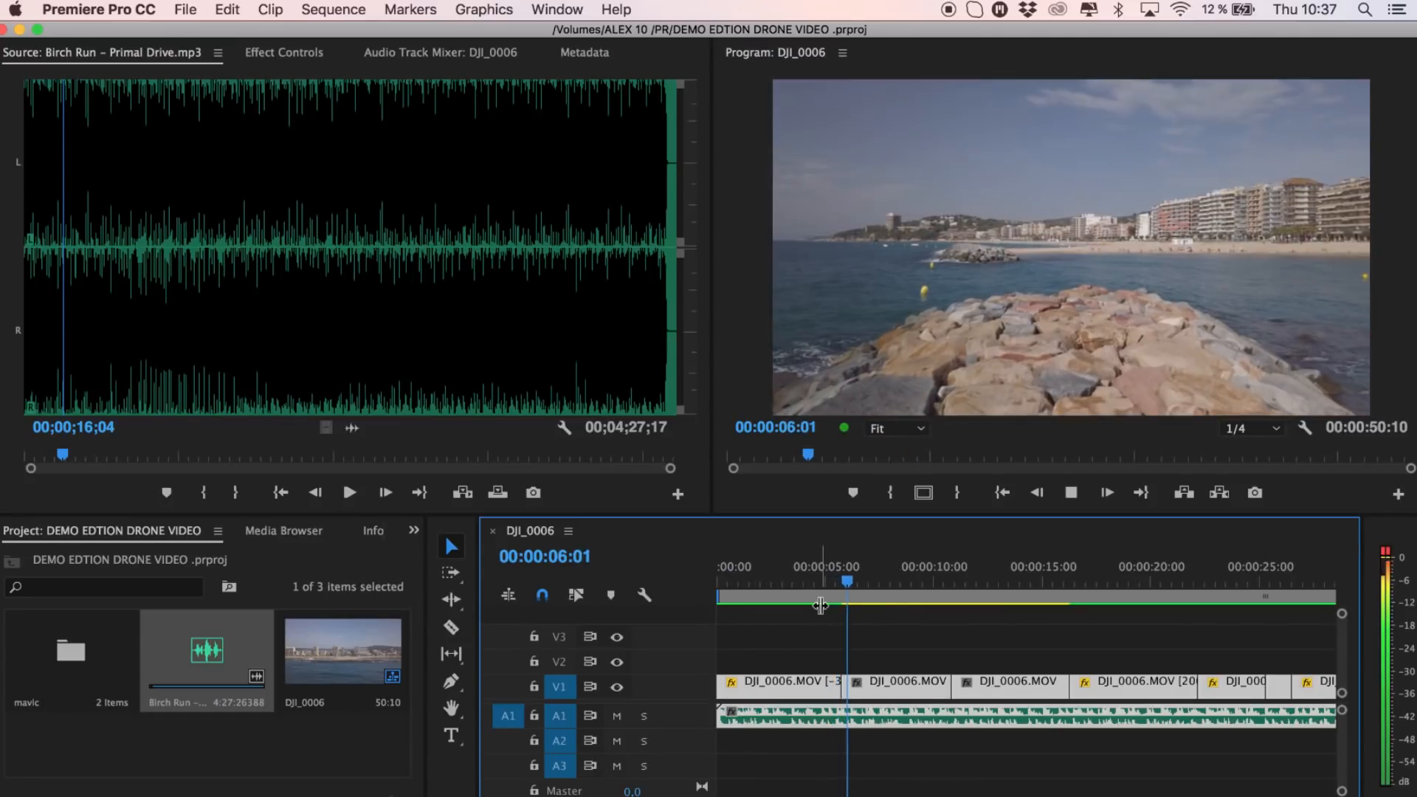
key(space)
Move the cut between the first and second clips on track V1 slightly earlier, and replay the opening
drag(823, 587, 837, 588)
drag(838, 690, 833, 682)
key(space)
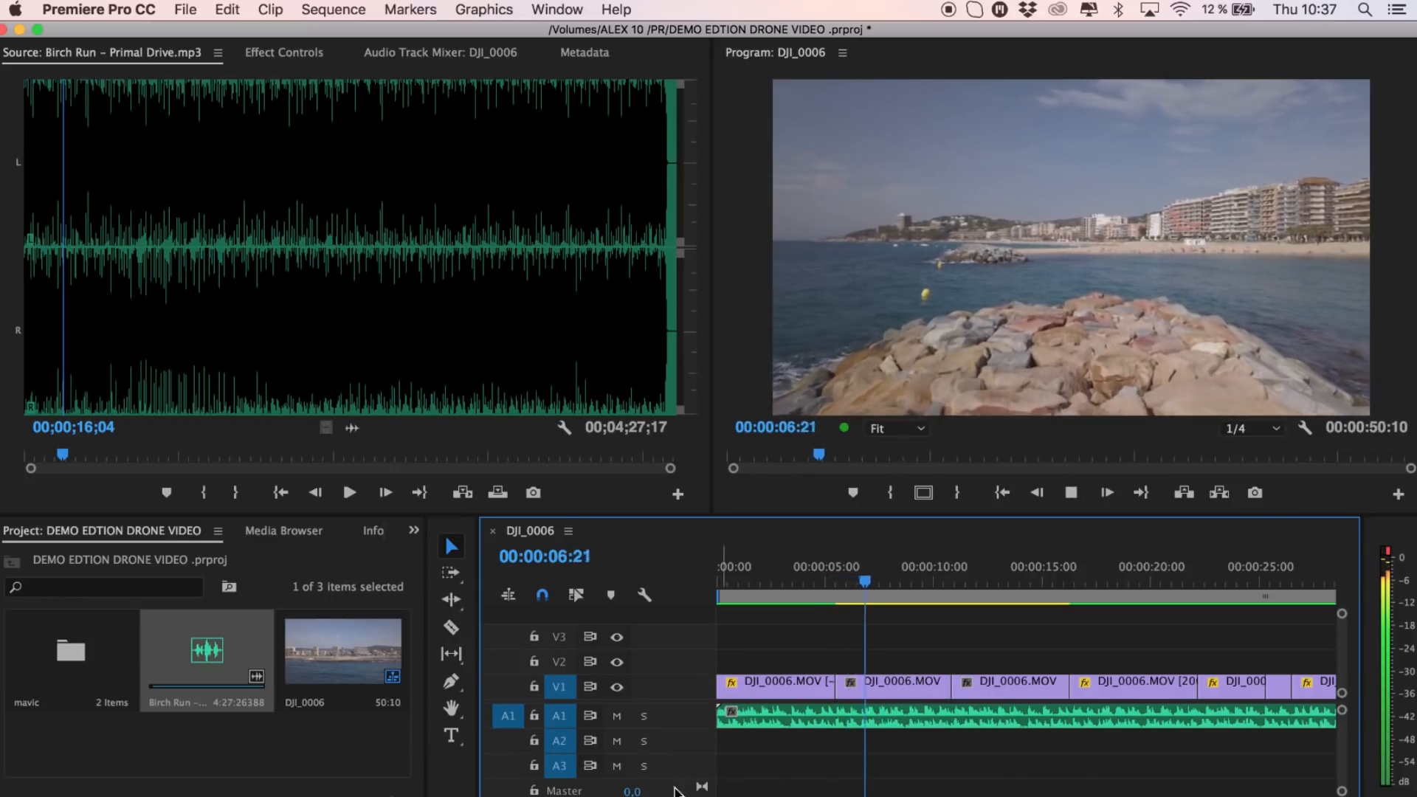
Straighten the last clip on track V1 with a rotation of 1.0° and set its scale to 102
key(backslash)
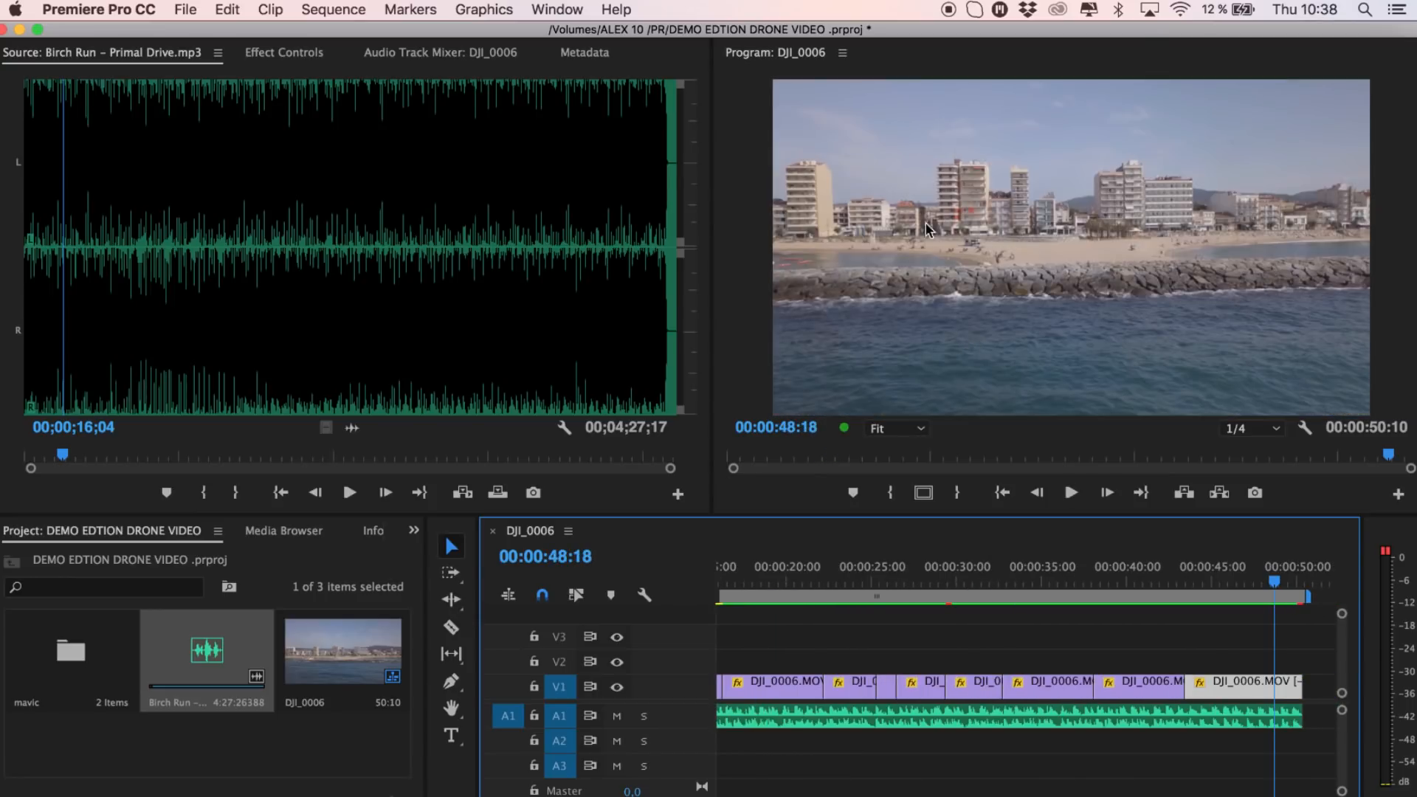
click(285, 53)
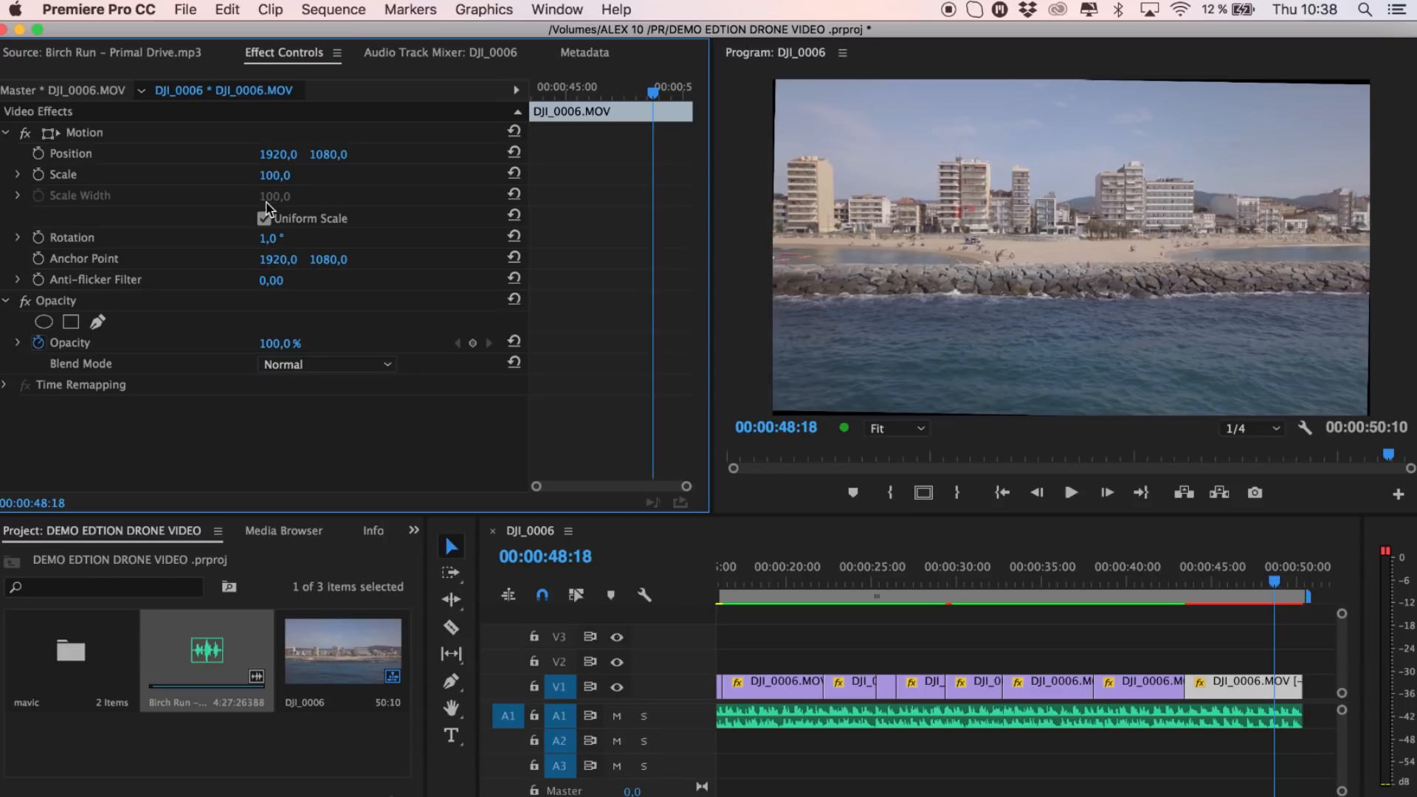
drag(275, 175, 258, 175)
Play the last clip from 00:00:43:04 to check its framing, and scrub through the first part of the sequence
click(1182, 597)
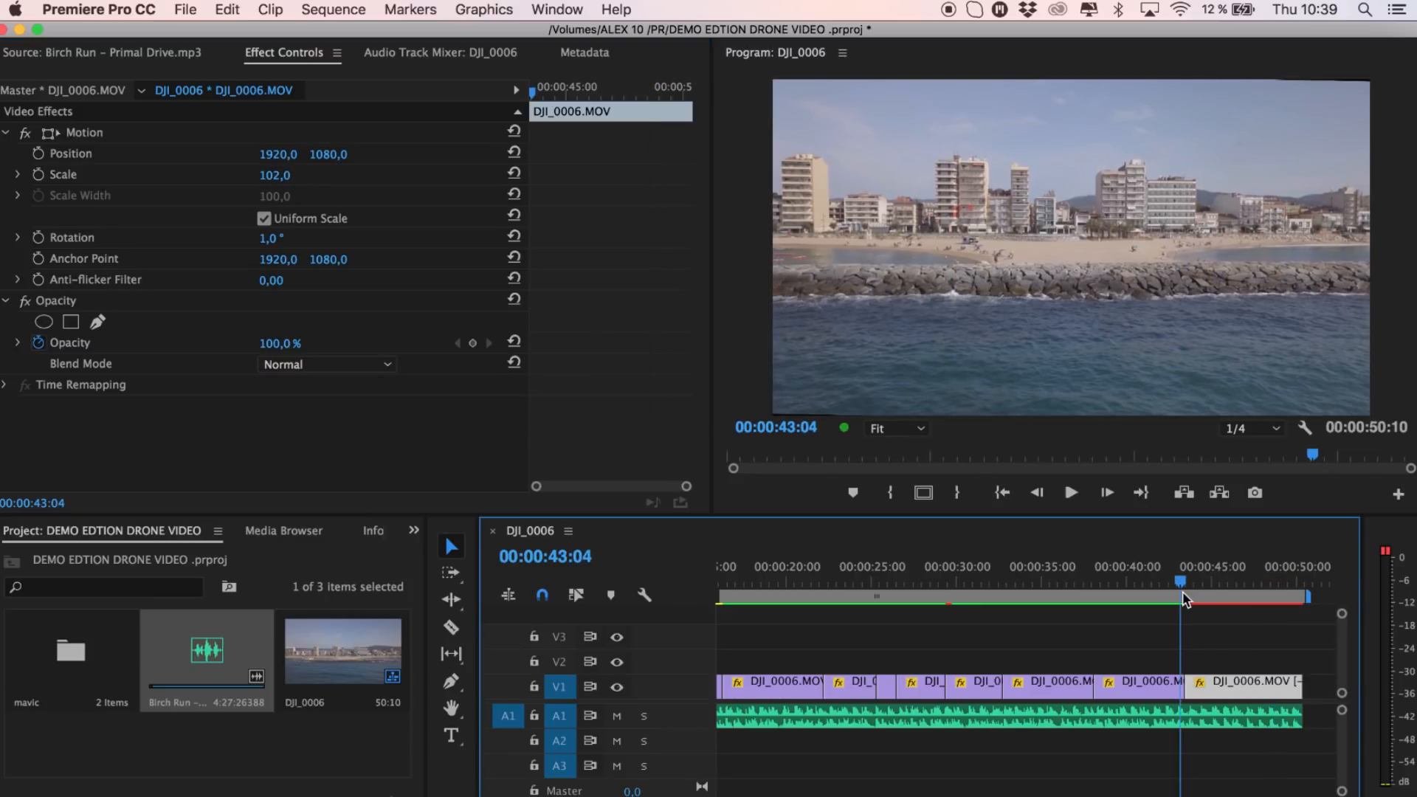
key(space)
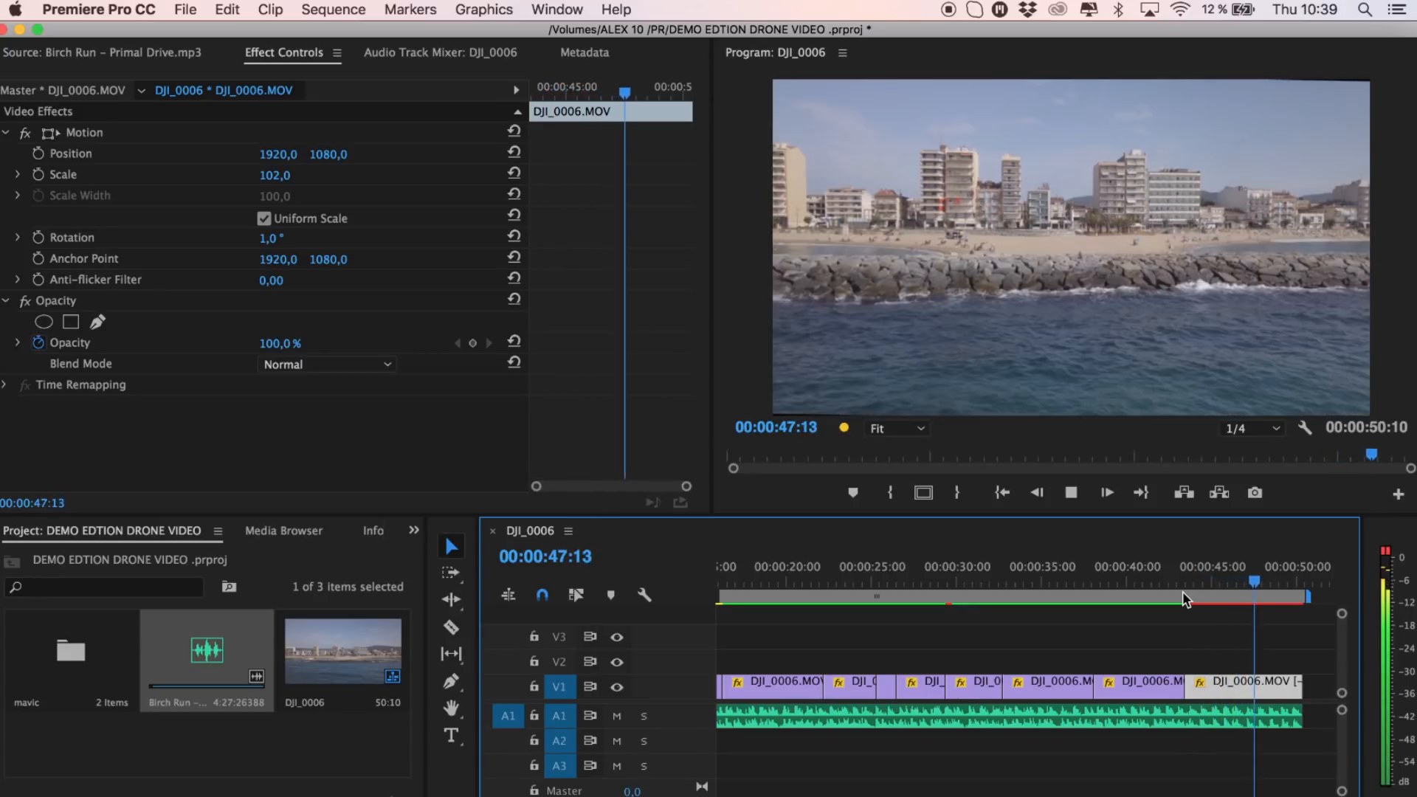
key(space)
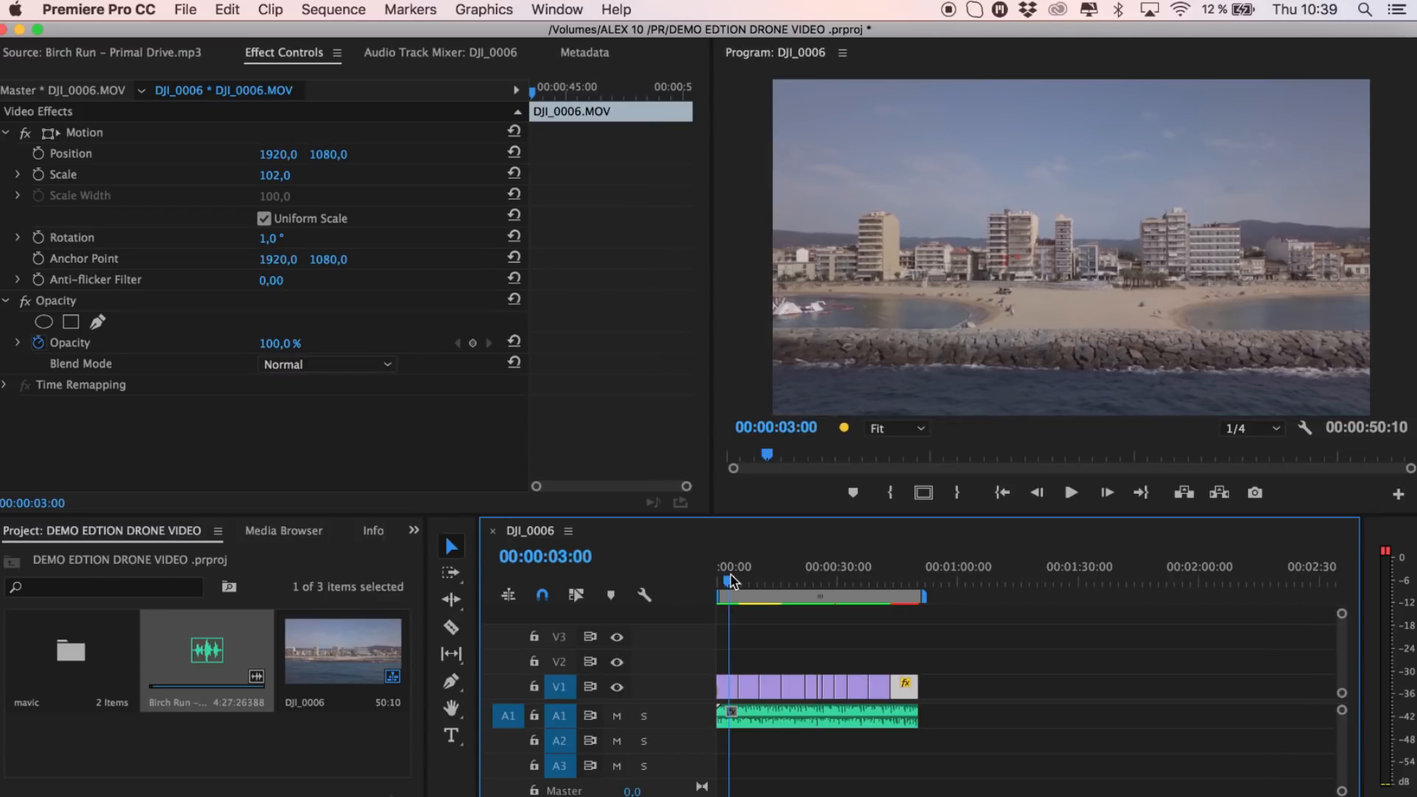
drag(731, 580, 812, 581)
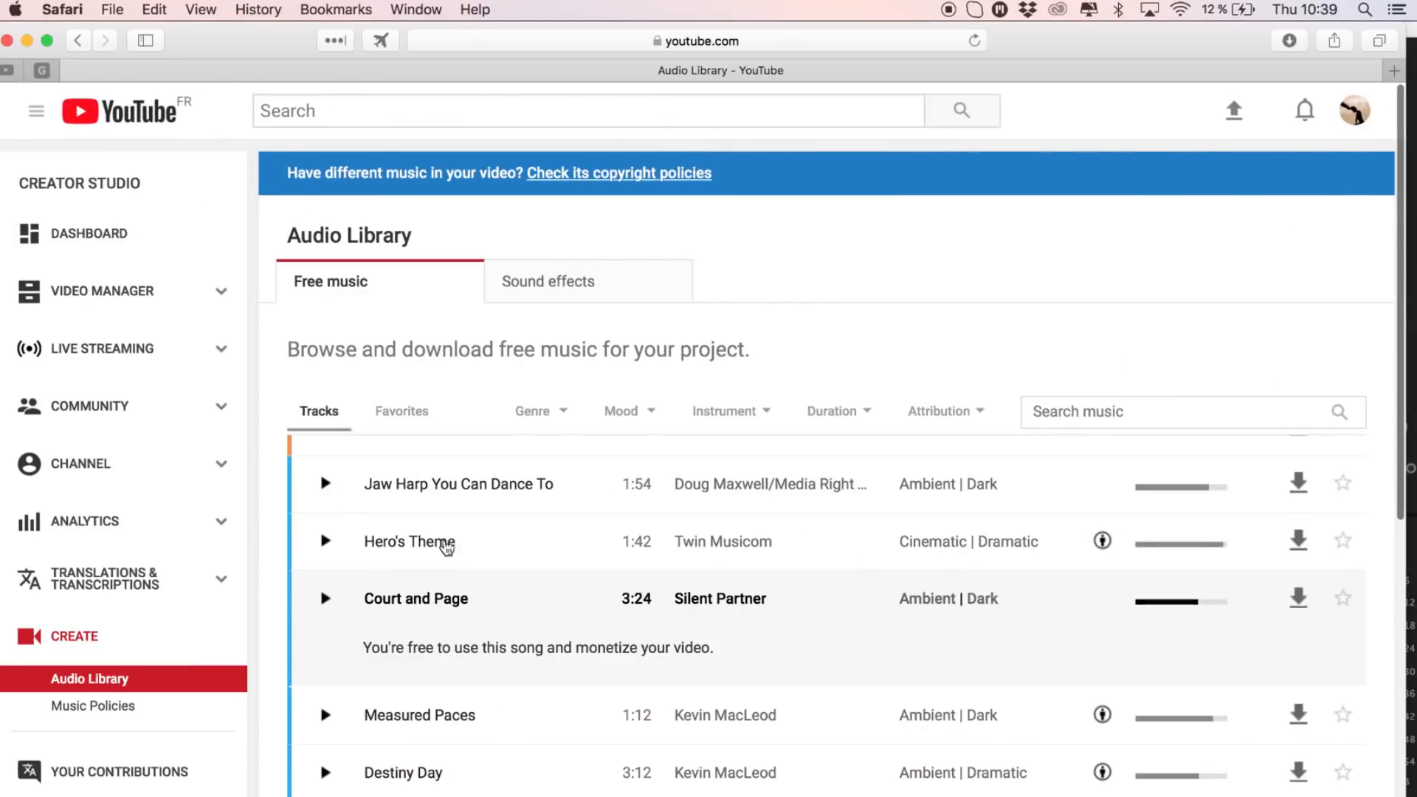
Switch to the YouTube Audio Library in Safari, search its sound effects for "waves", and preview Water Lapping Wind
click(571, 284)
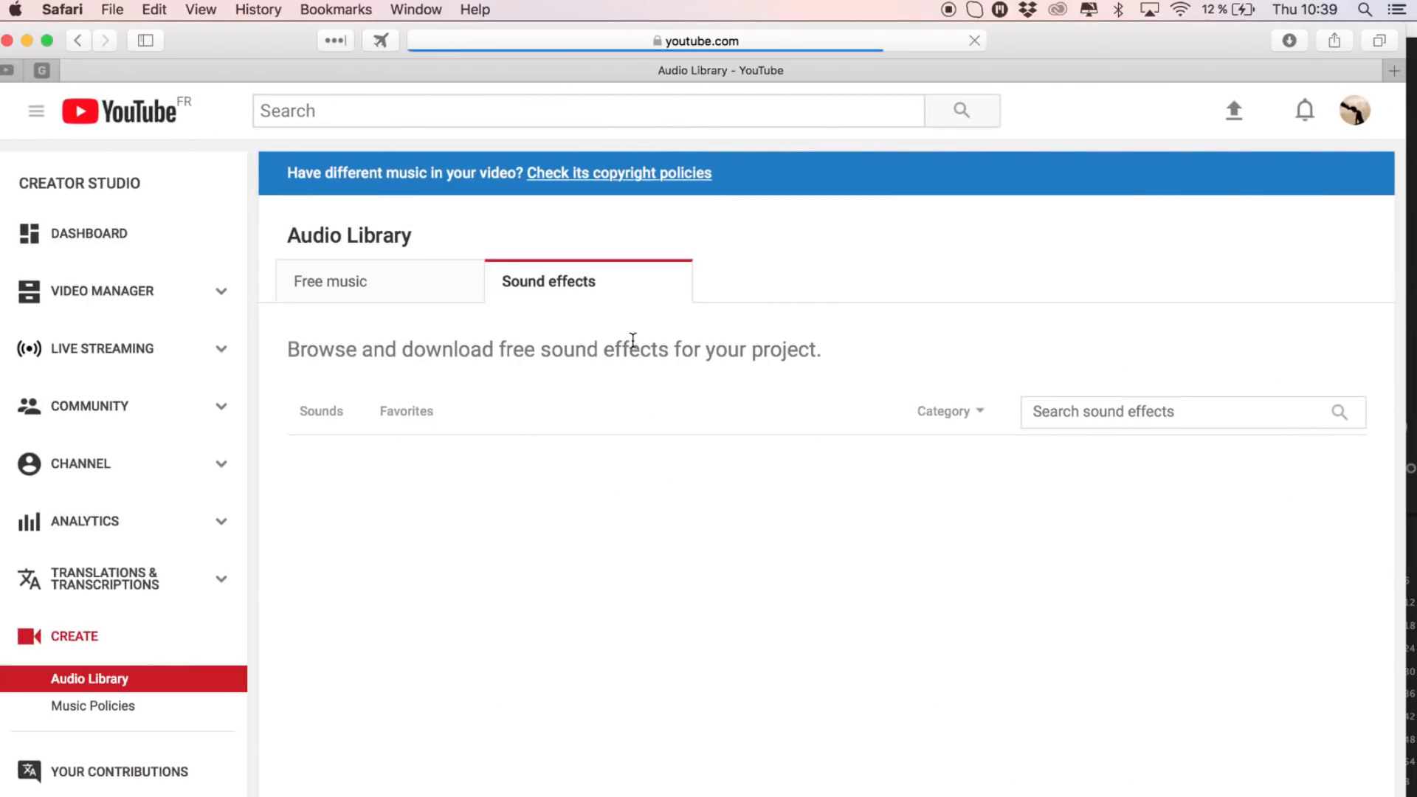
click(1069, 411)
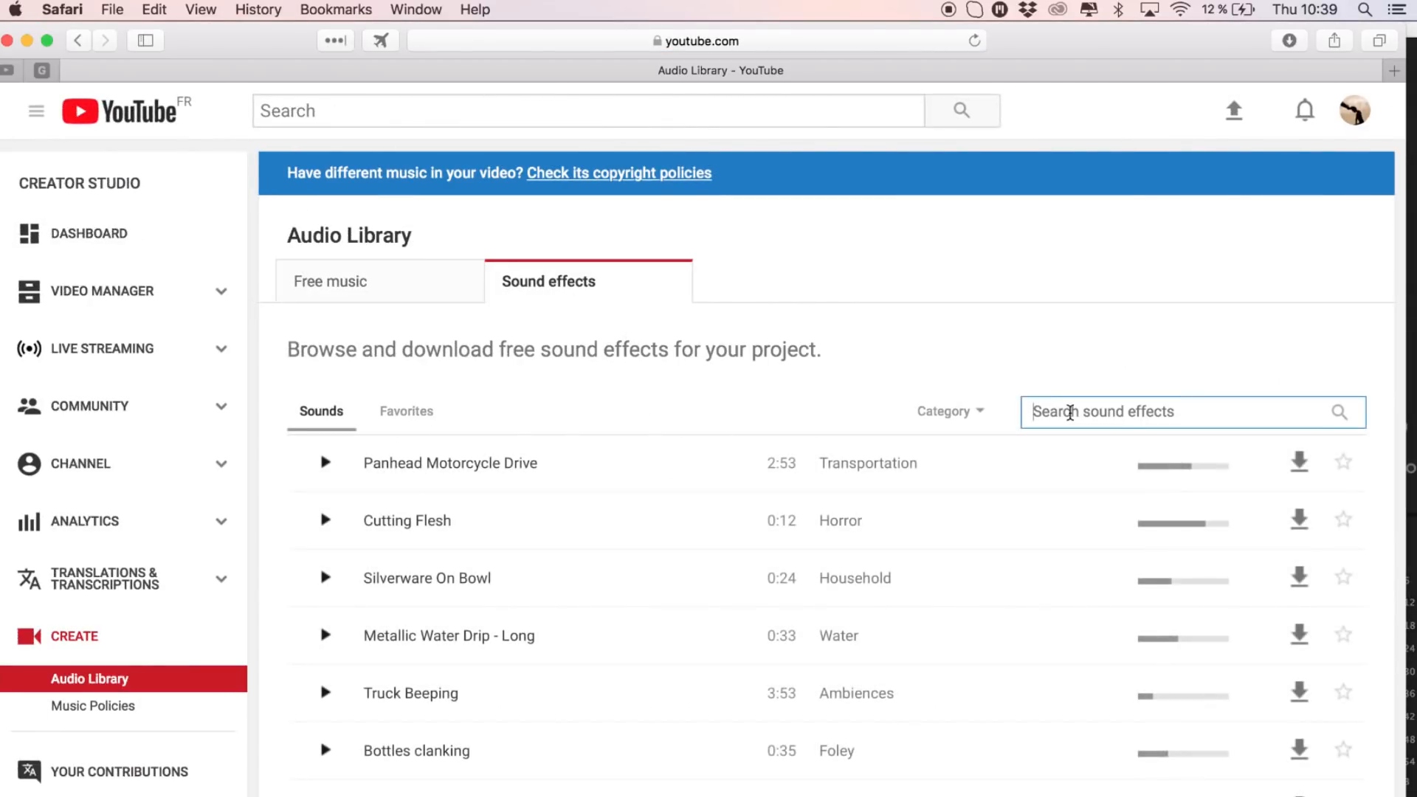
text(waves)
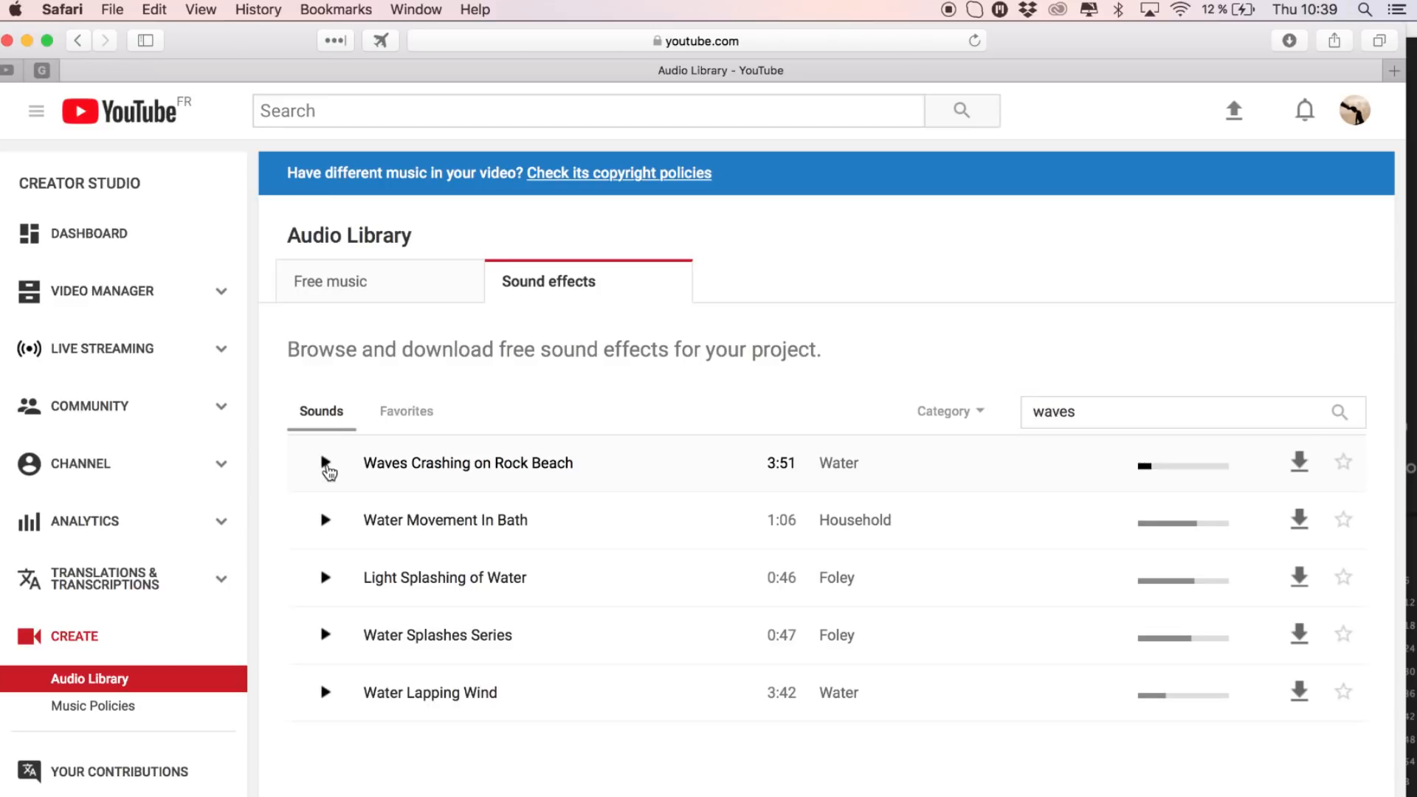
click(325, 694)
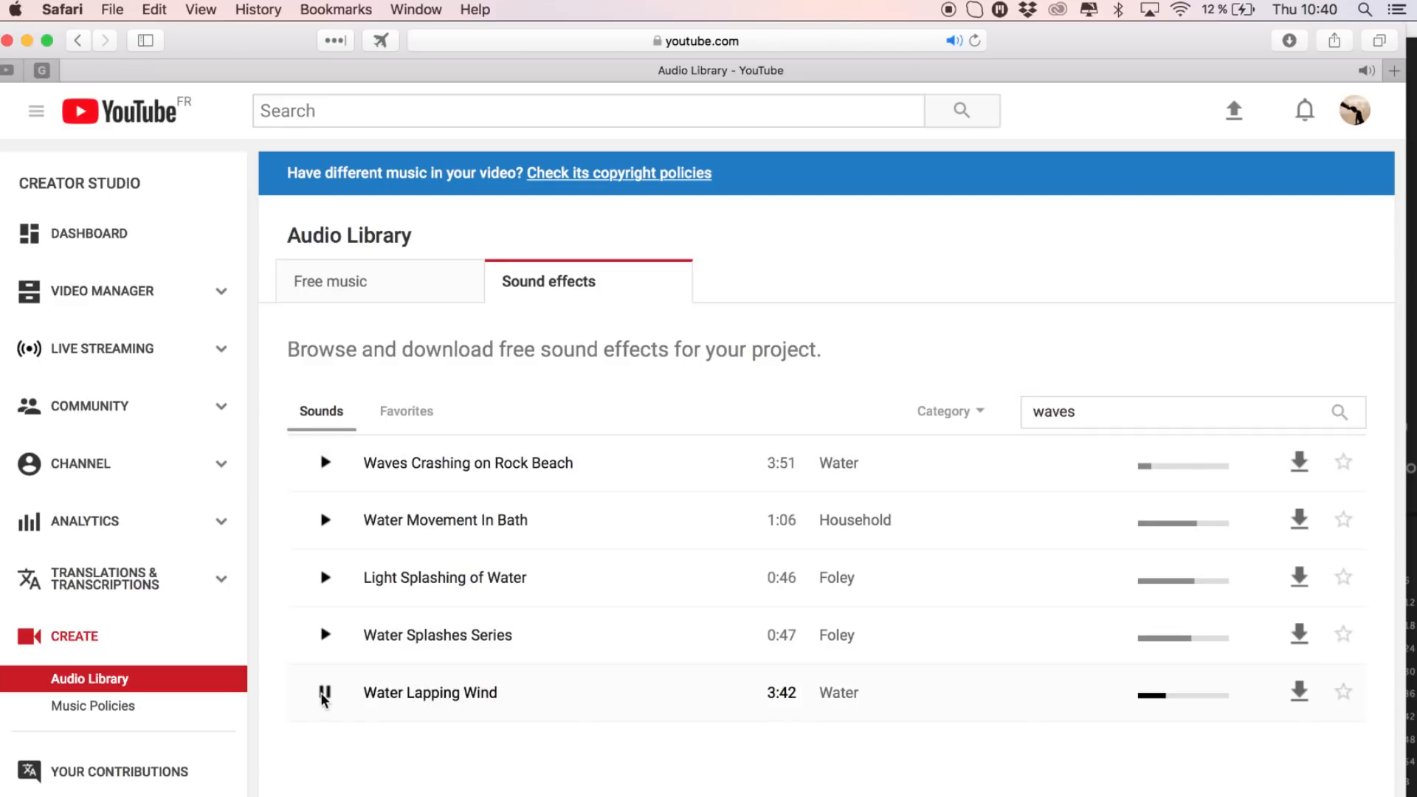
Download Water Lapping Wind from the YouTube Audio Library, and stop its playback on the page and in iTunes
click(1297, 696)
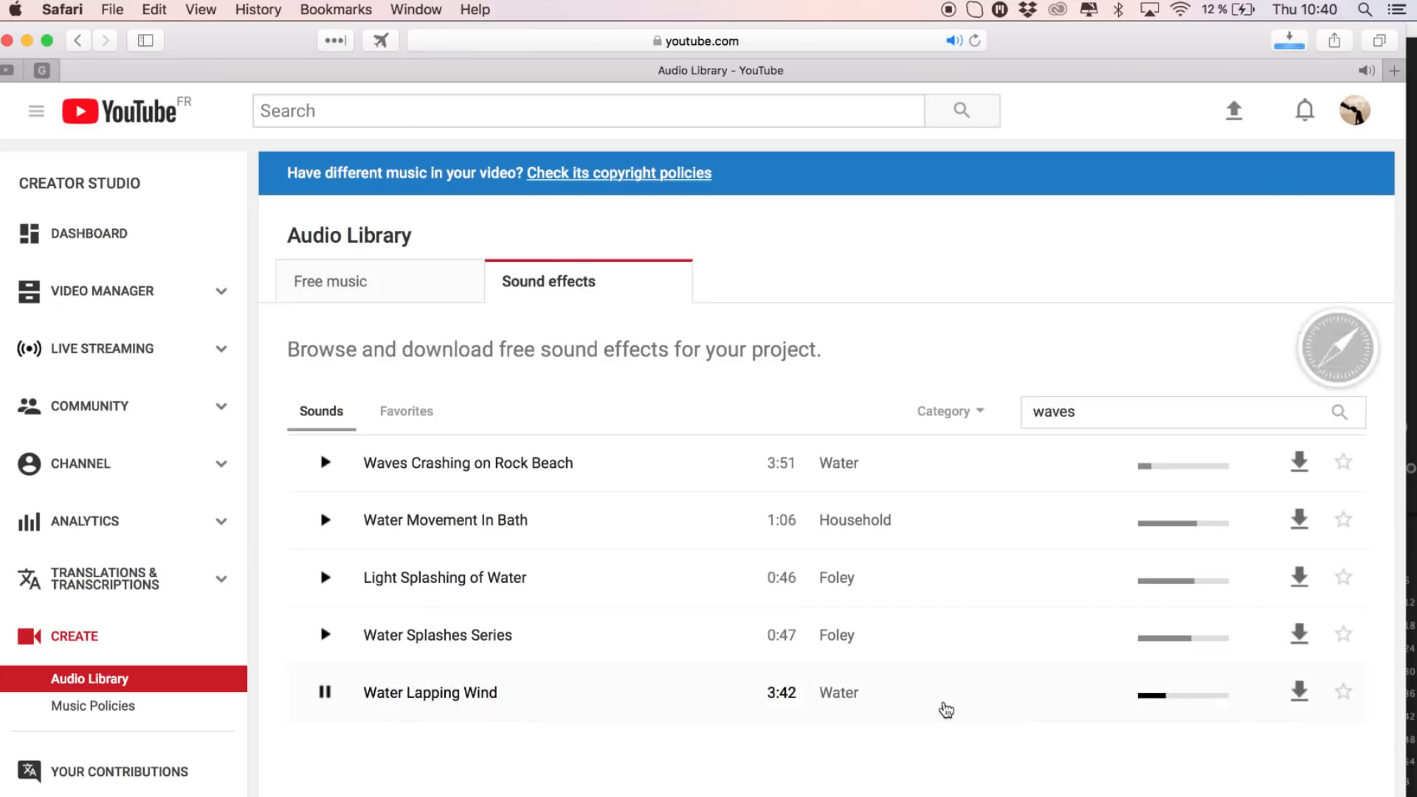
click(325, 692)
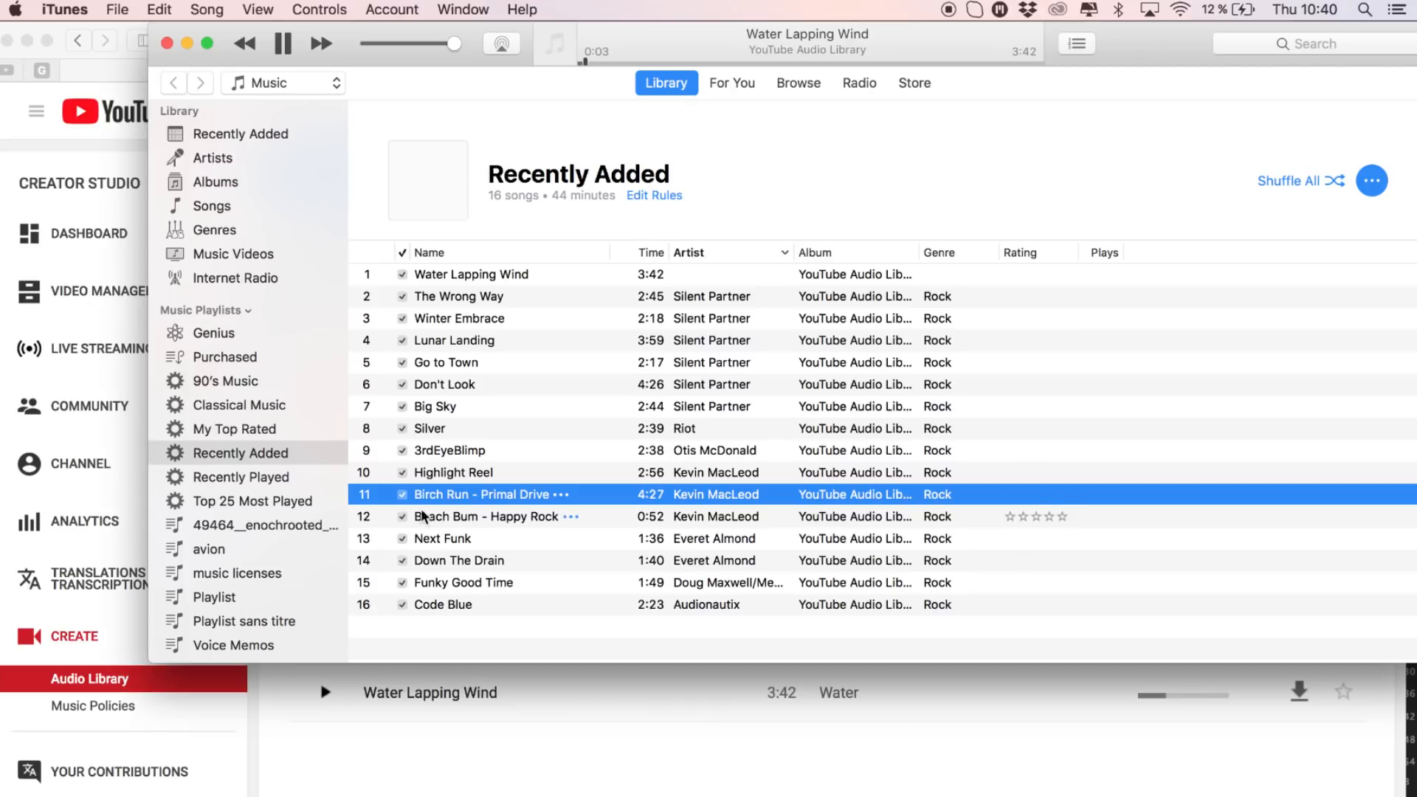
click(493, 276)
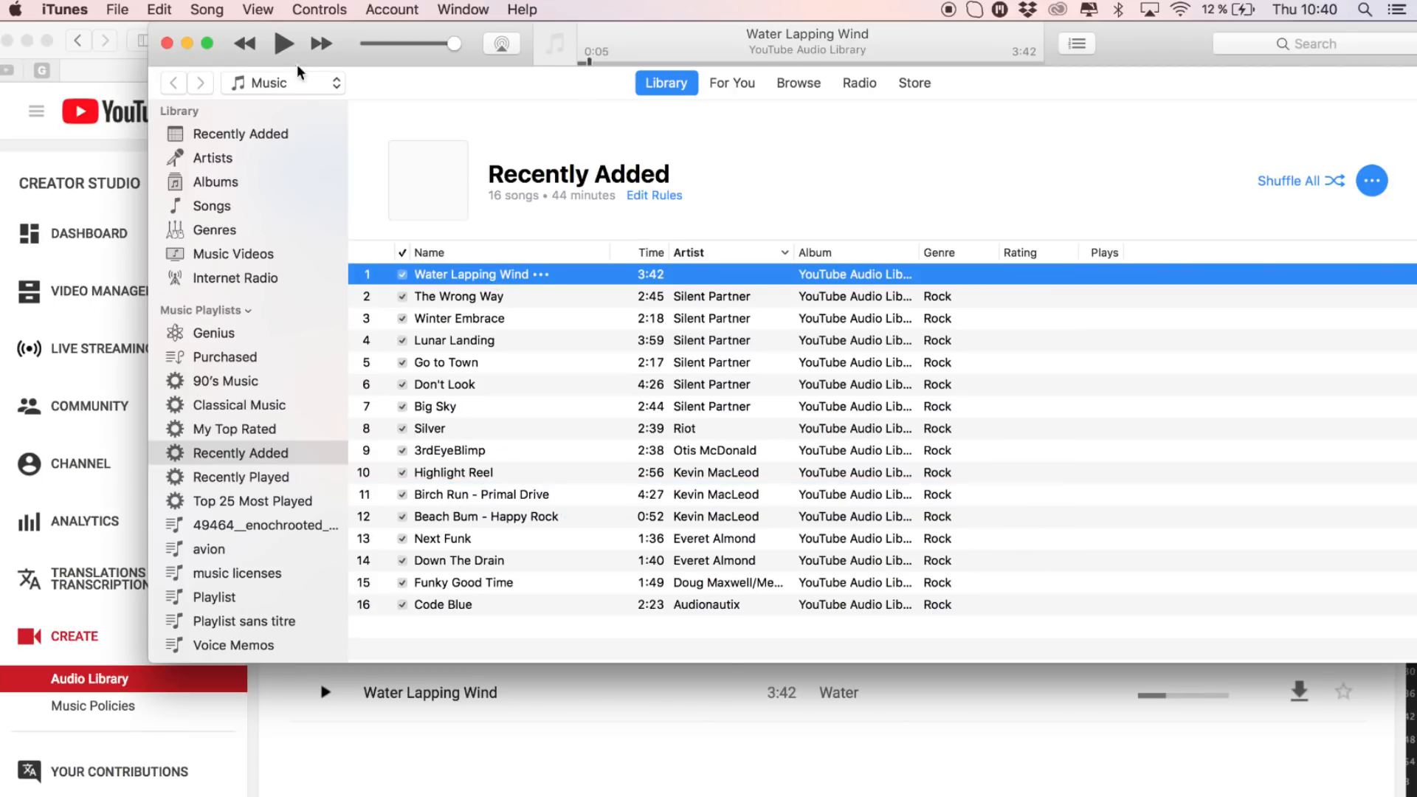
Switch to Premiere Pro, import Water Lapping Wind from the iTunes Recently Added playlist into the project, and restore the window to full size
key(super+Tab)
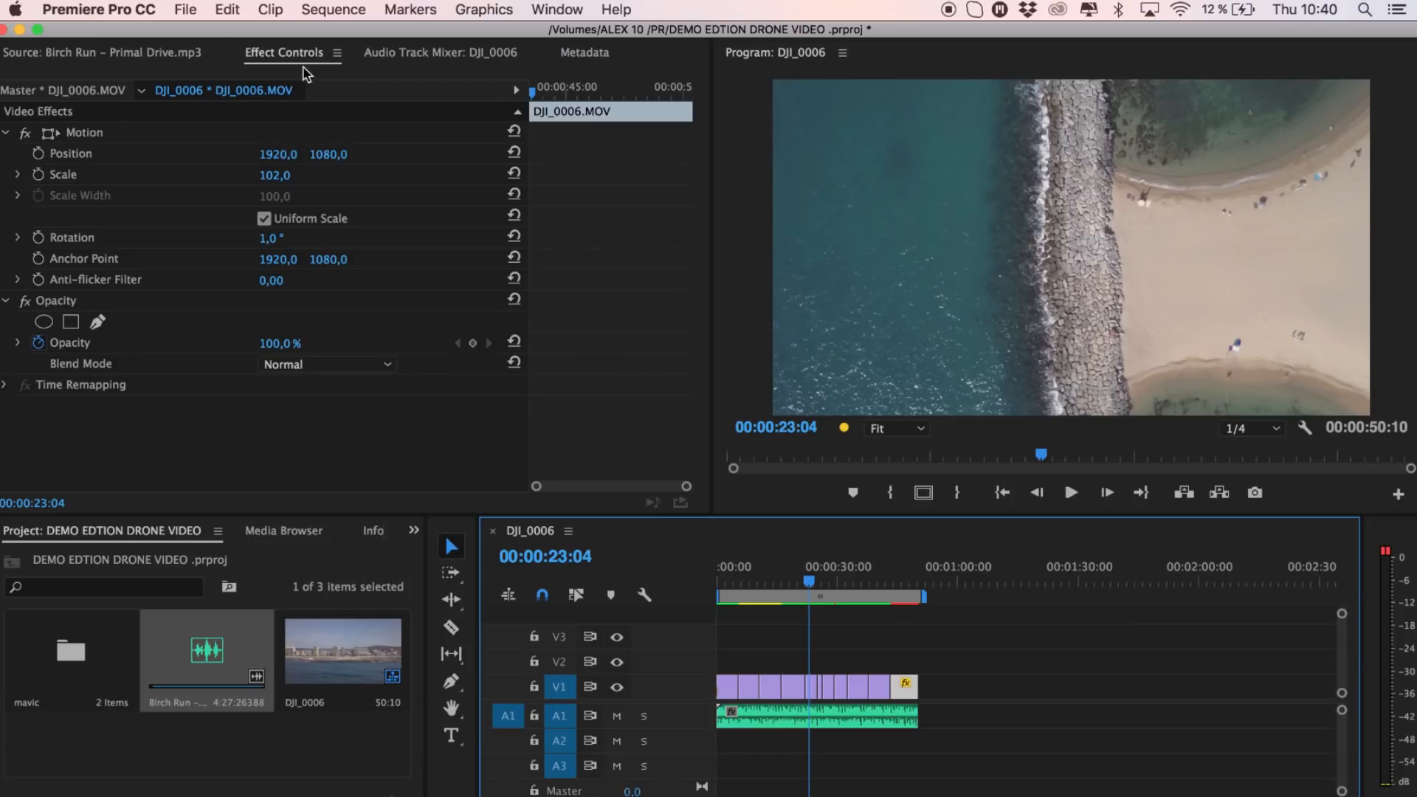
drag(180, 31, 892, 54)
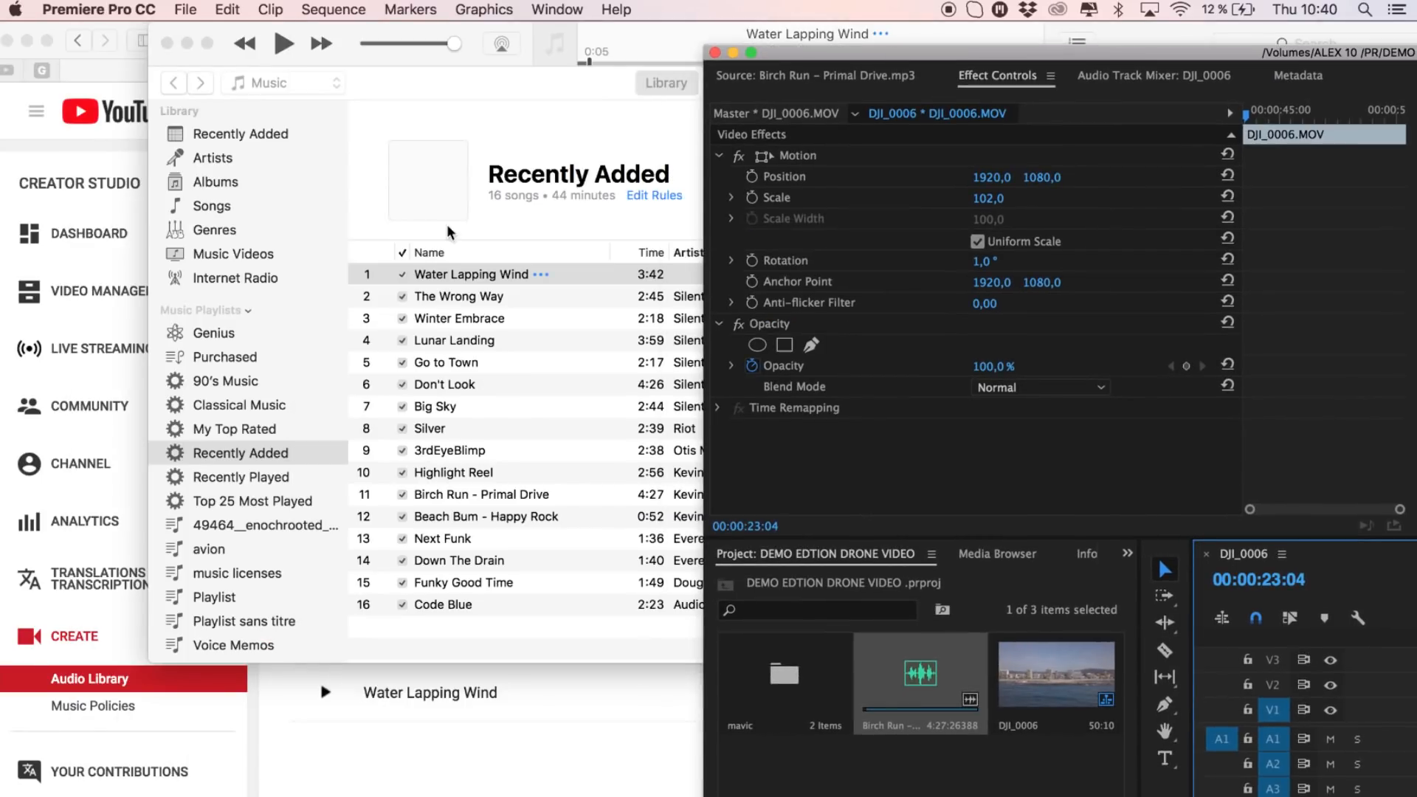
click(440, 281)
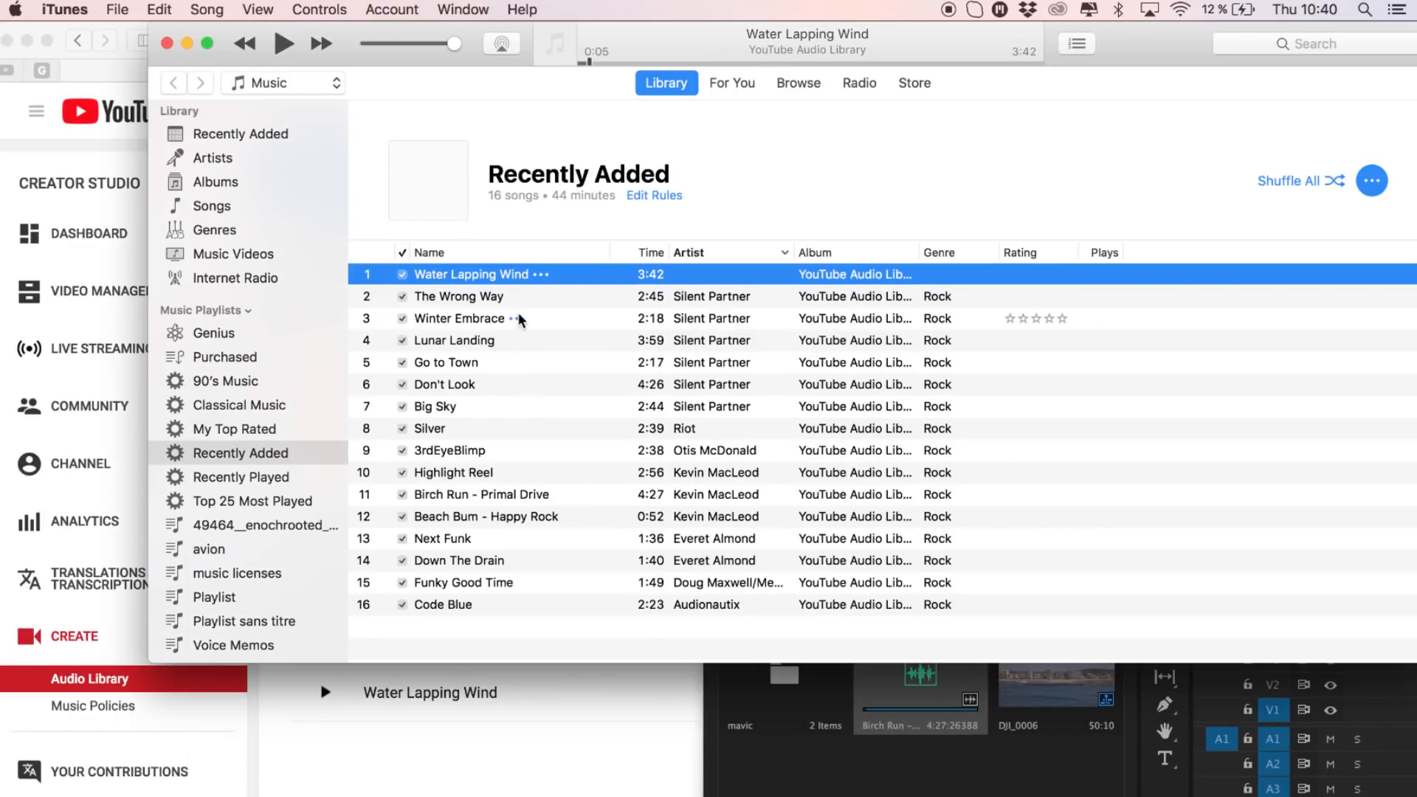
drag(508, 276, 1003, 709)
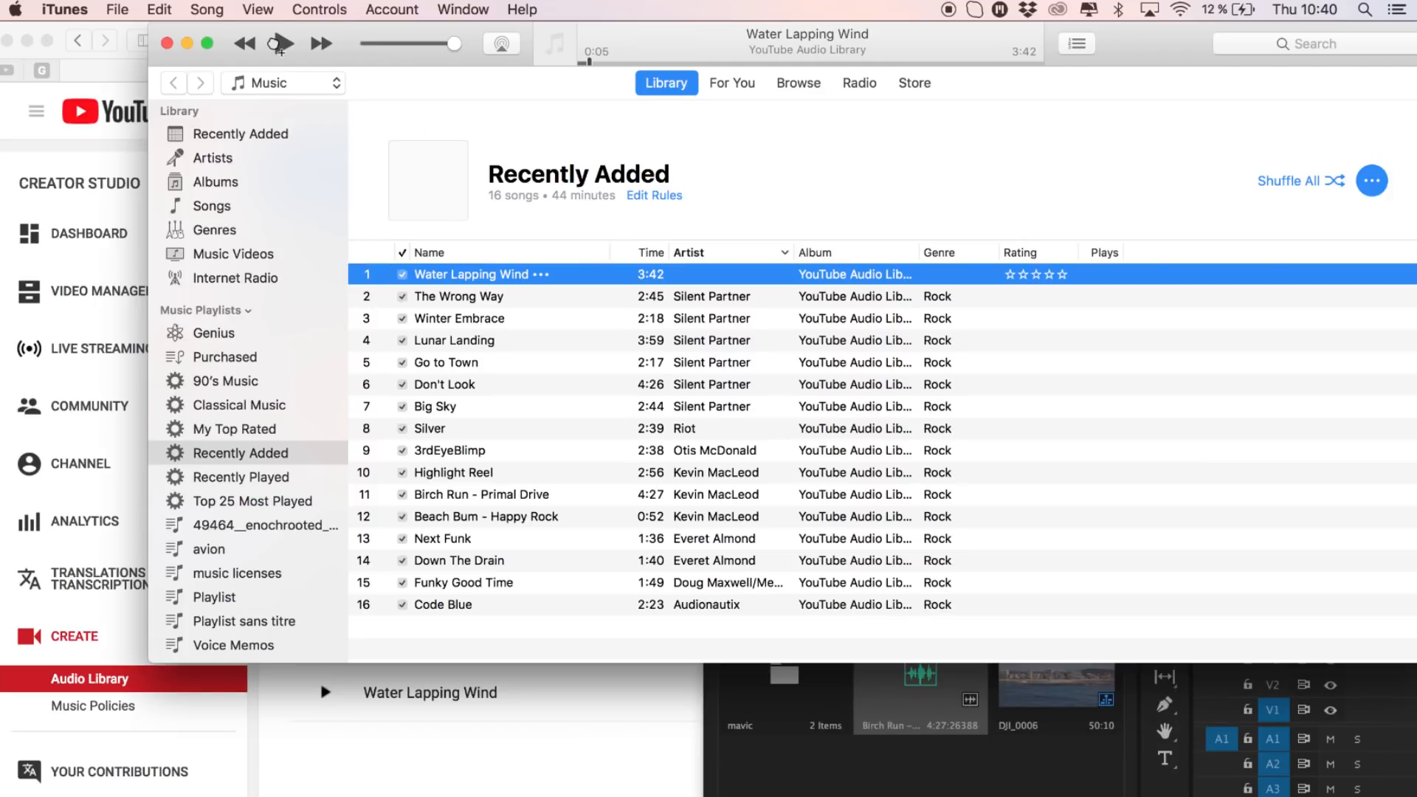
click(781, 723)
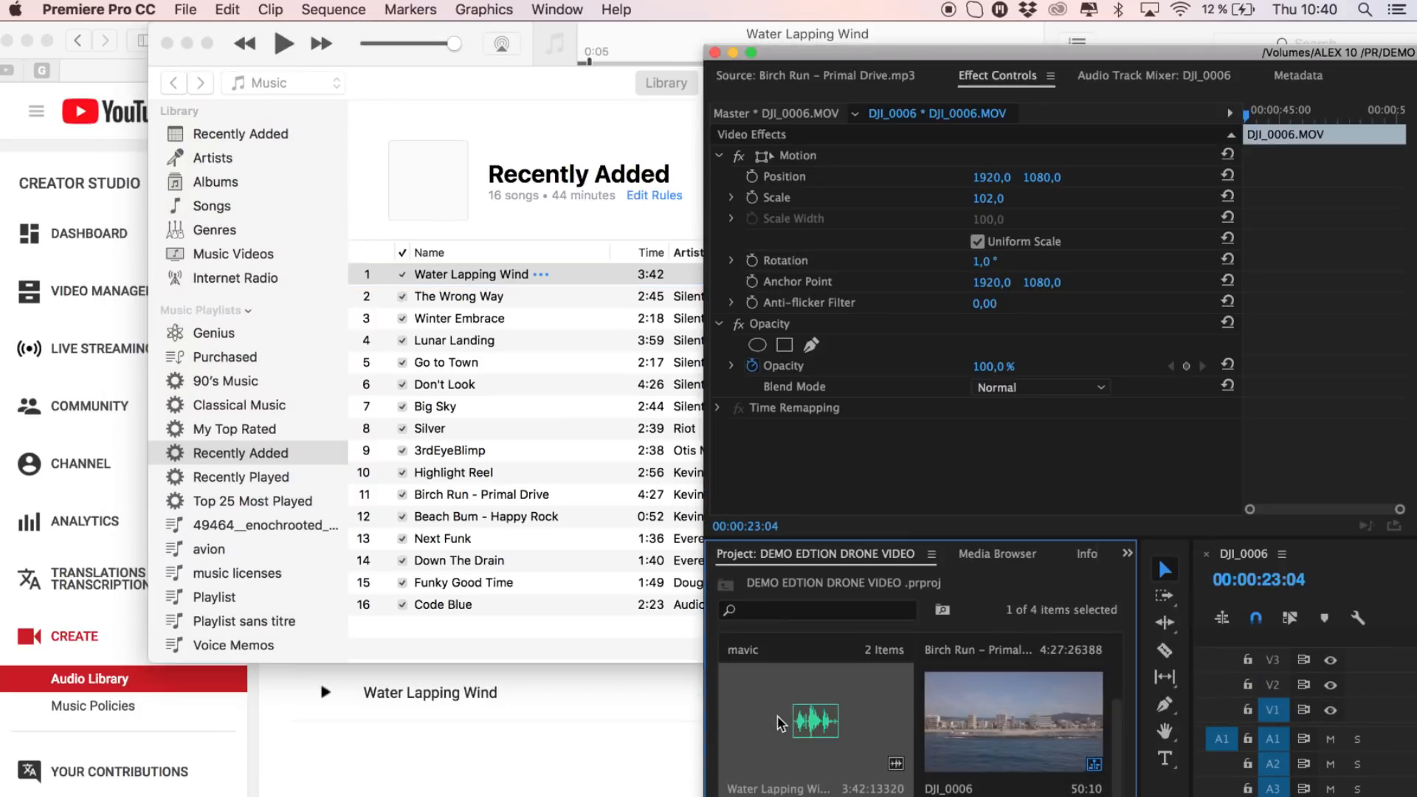
double_click(868, 57)
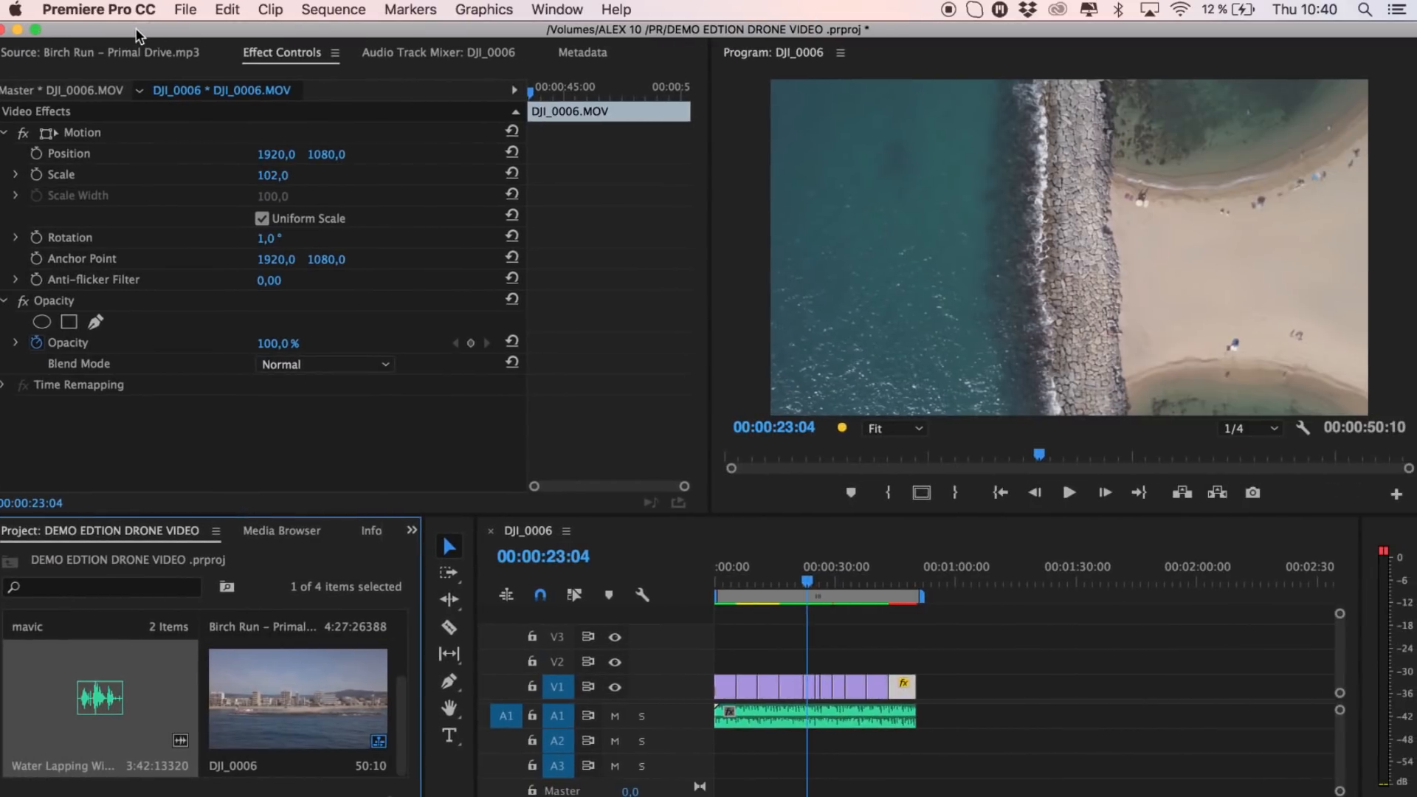
Mark an 18-second section of Water Lapping Wind.mp3 ending at 00;01;23;08, and place its audio on track A2
double_click(45, 712)
drag(41, 456, 201, 459)
key(space)
key(i)
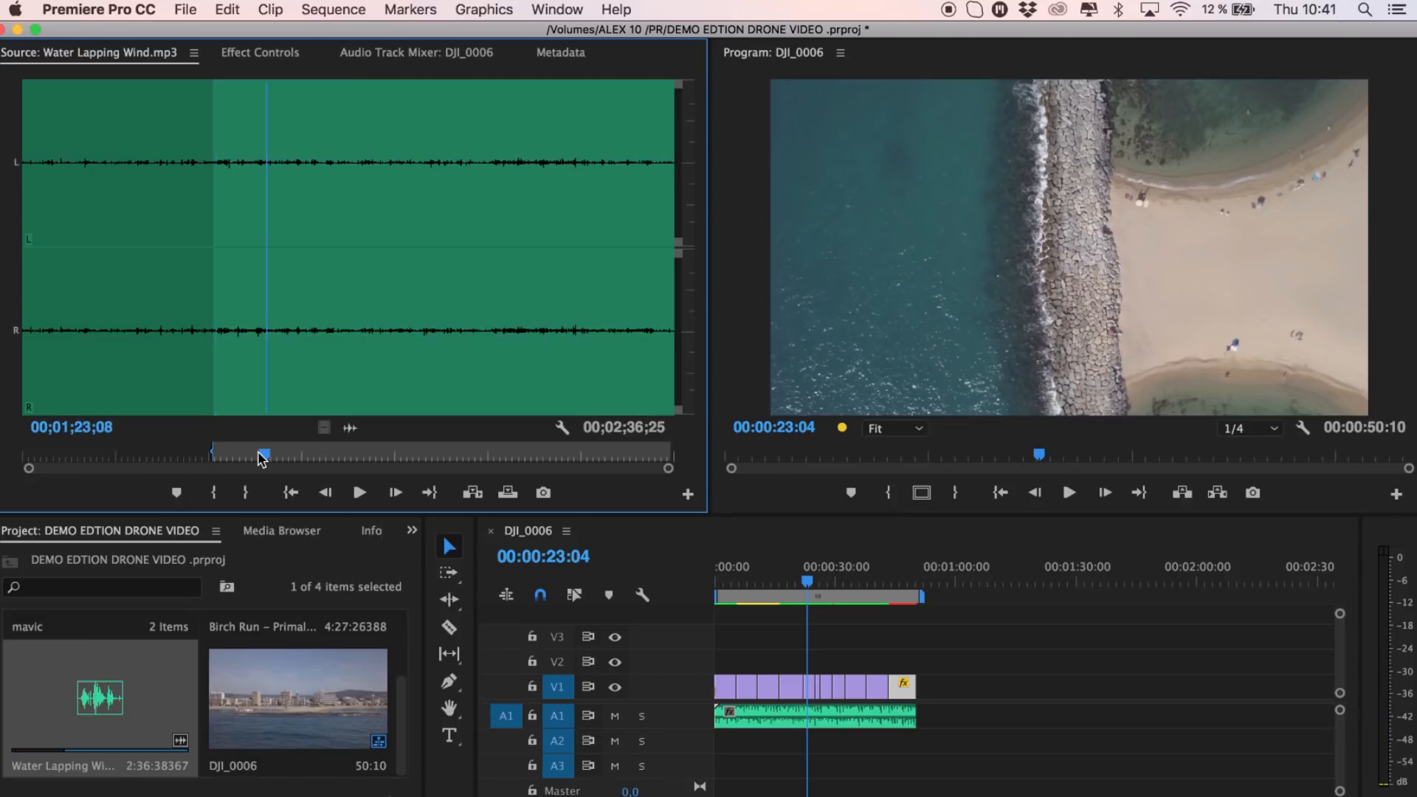
key(o)
drag(350, 428, 784, 747)
key(equal)
key(equal)
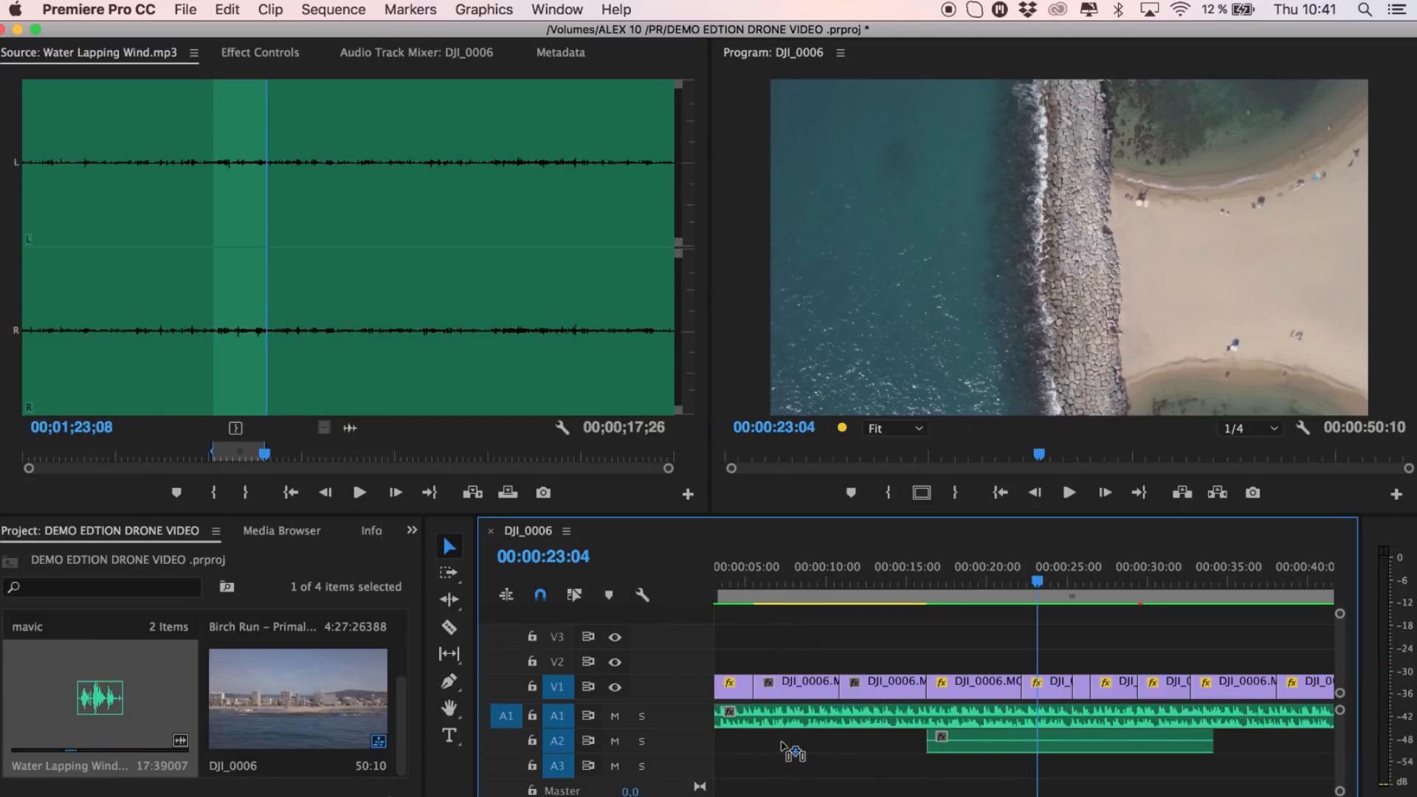
Move the Water Lapping Wind clip on A2 to start at 00:00:22:05, muting A1 meanwhile, and play it with the music
drag(897, 579, 934, 585)
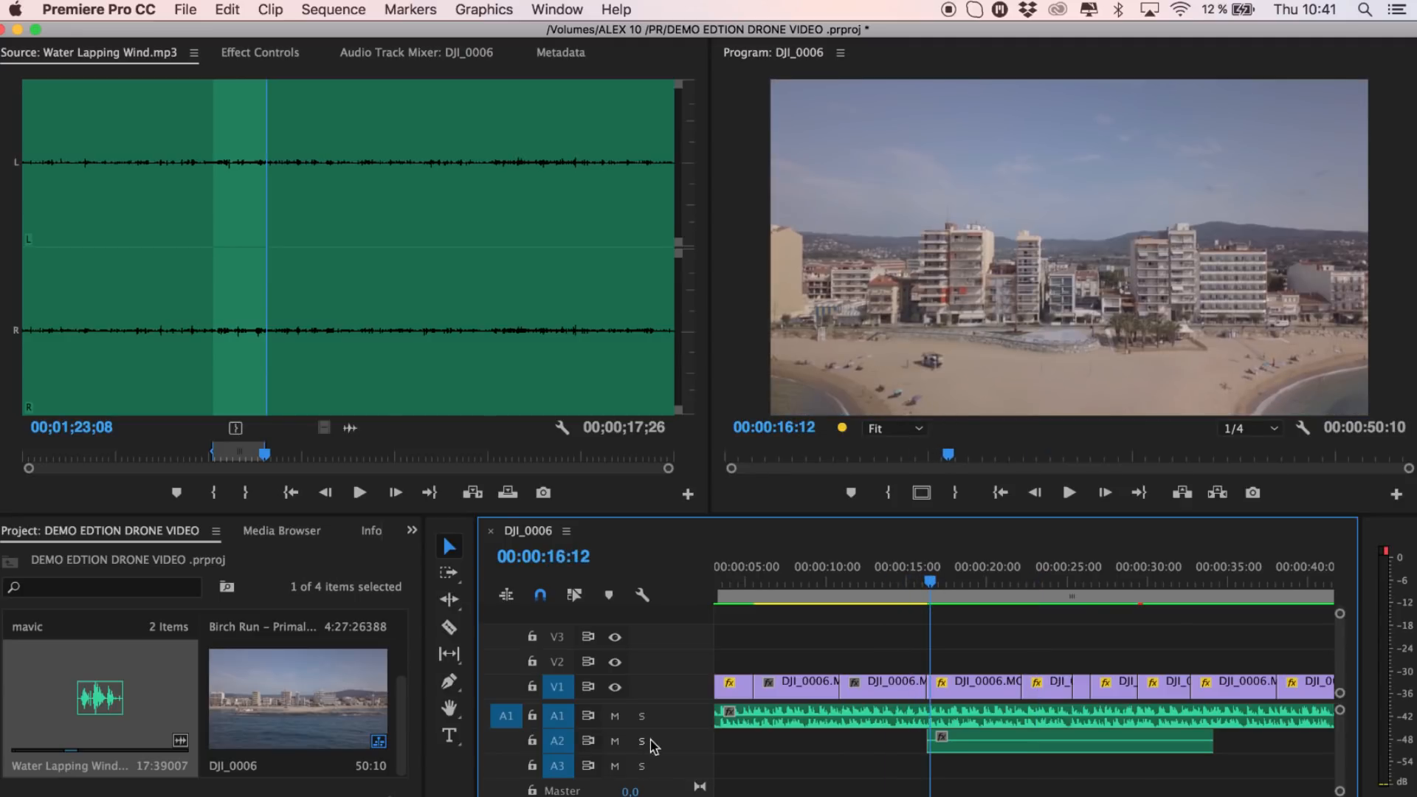
click(613, 716)
drag(934, 569, 1026, 635)
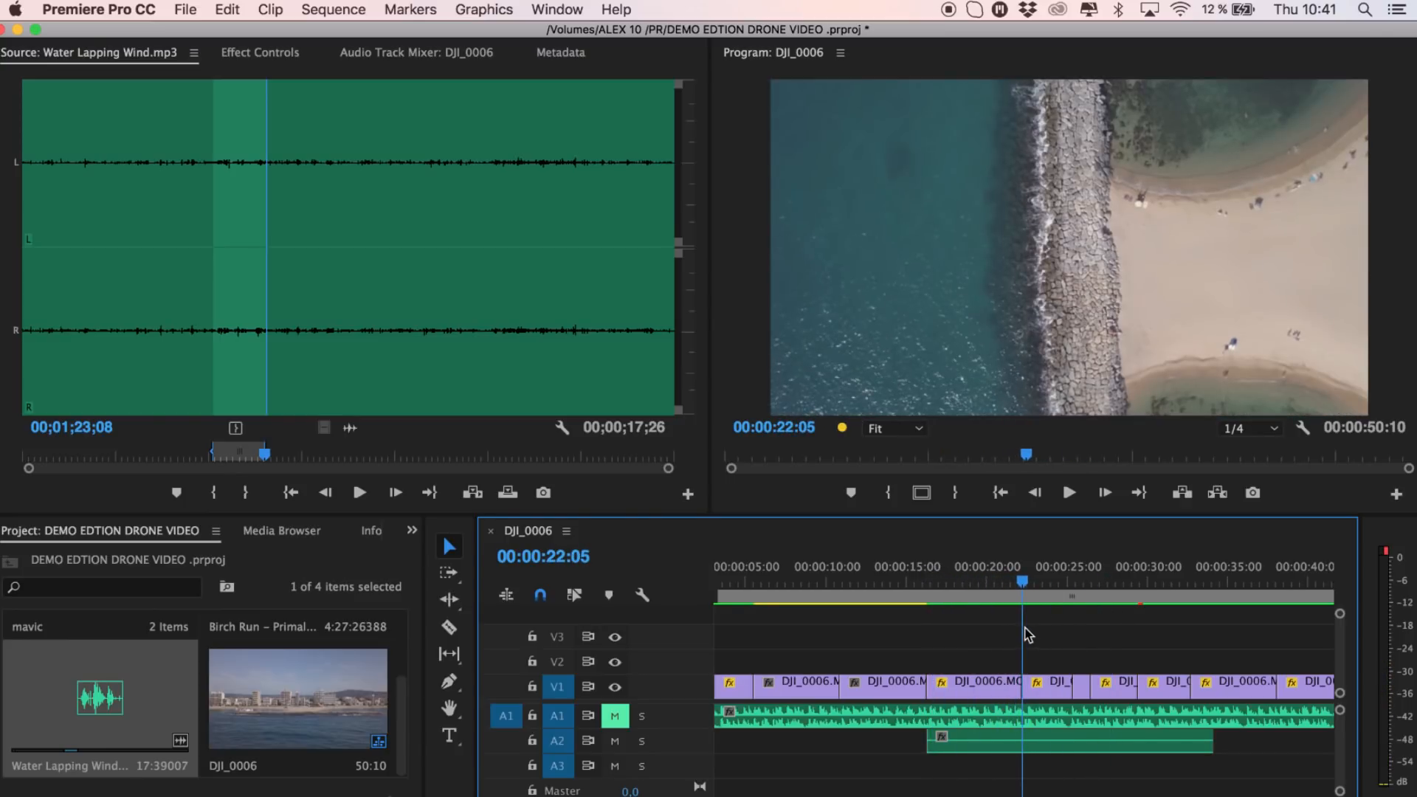
drag(981, 757, 1074, 753)
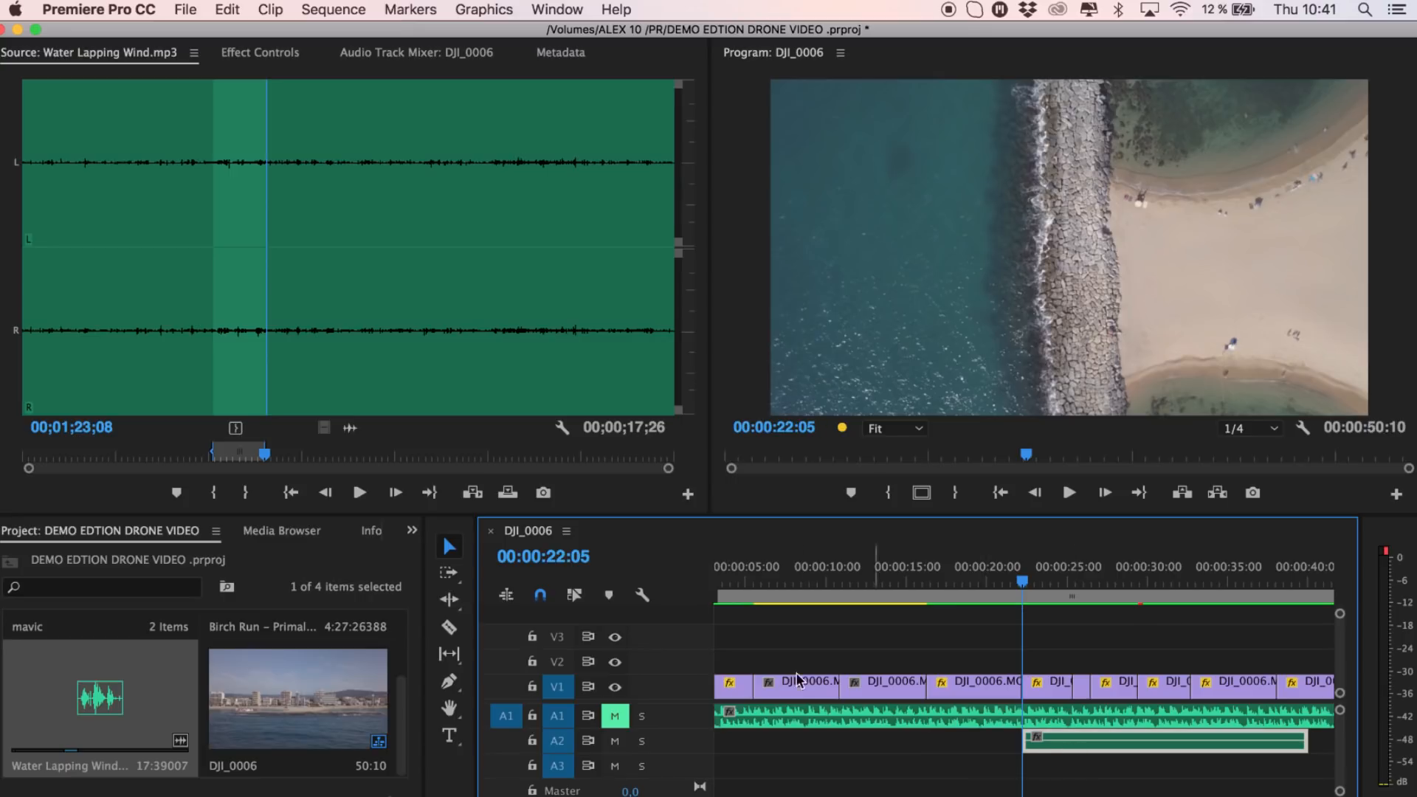
click(615, 716)
key(space)
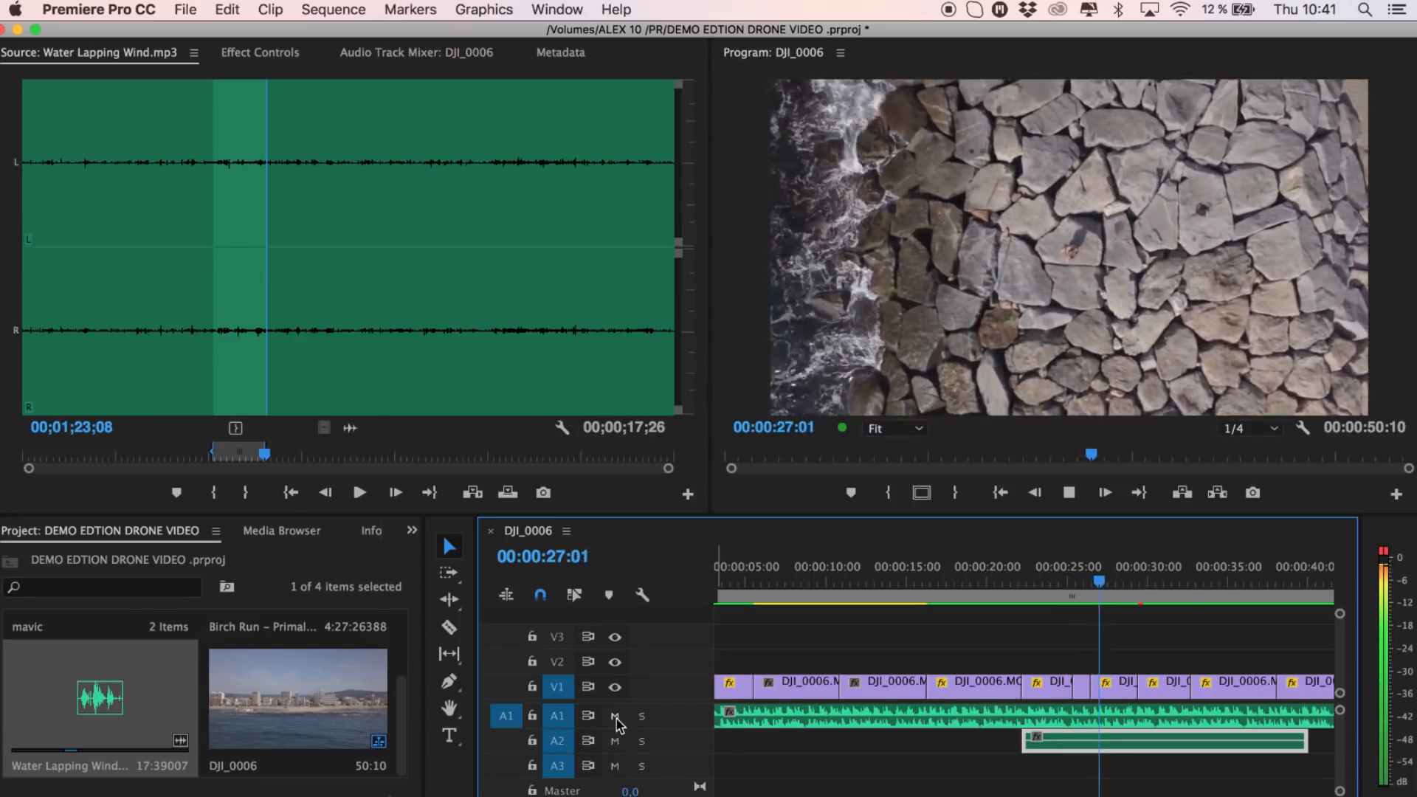
Trim the end of the wave clip on A2 to about 00:00:29, and replay it from its start
drag(1100, 587, 1139, 583)
drag(1322, 743, 1135, 744)
click(1015, 584)
click(1011, 607)
key(space)
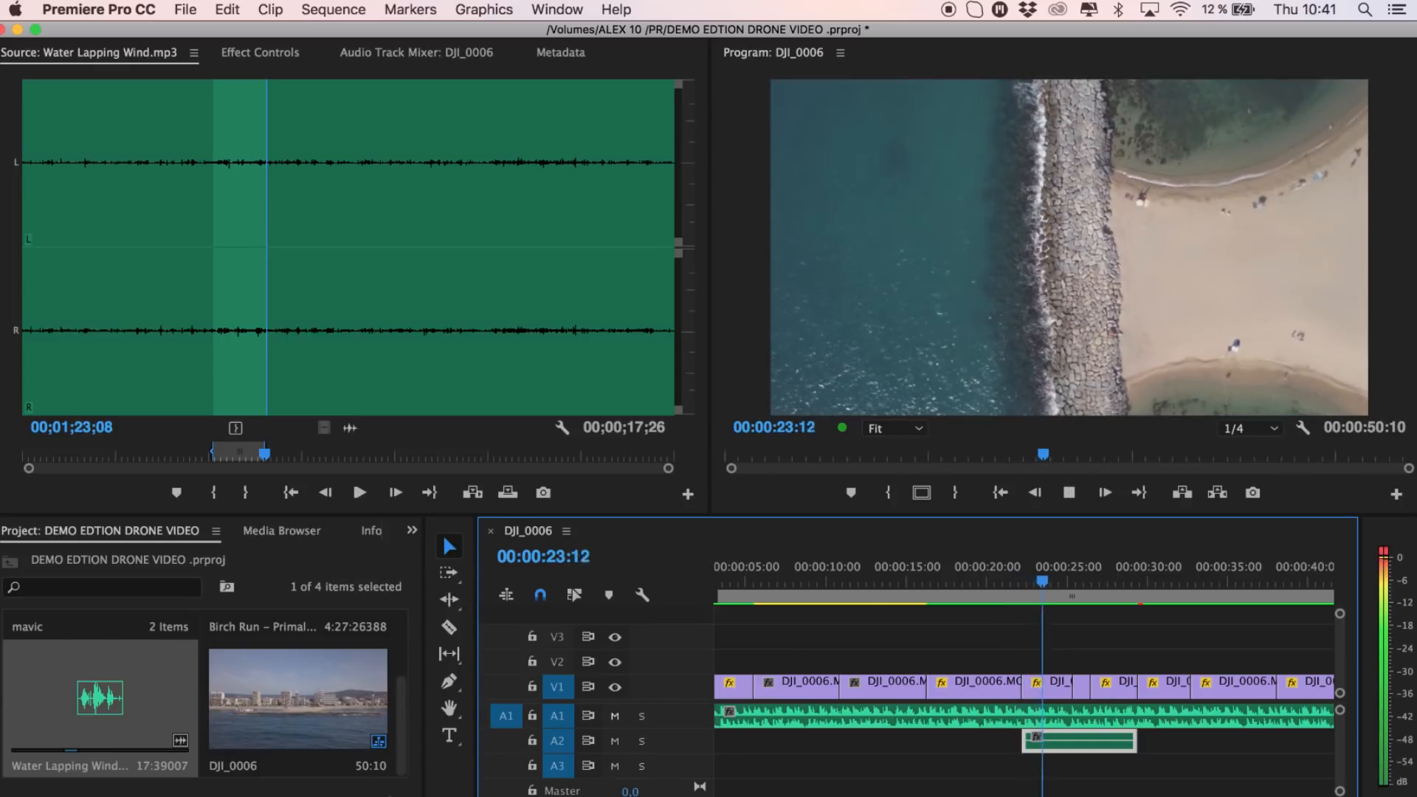
Lengthen and shift the wave clip on A2 to span about 00:00:26 to 00:00:37 while playing the sequence
key(minus)
key(minus)
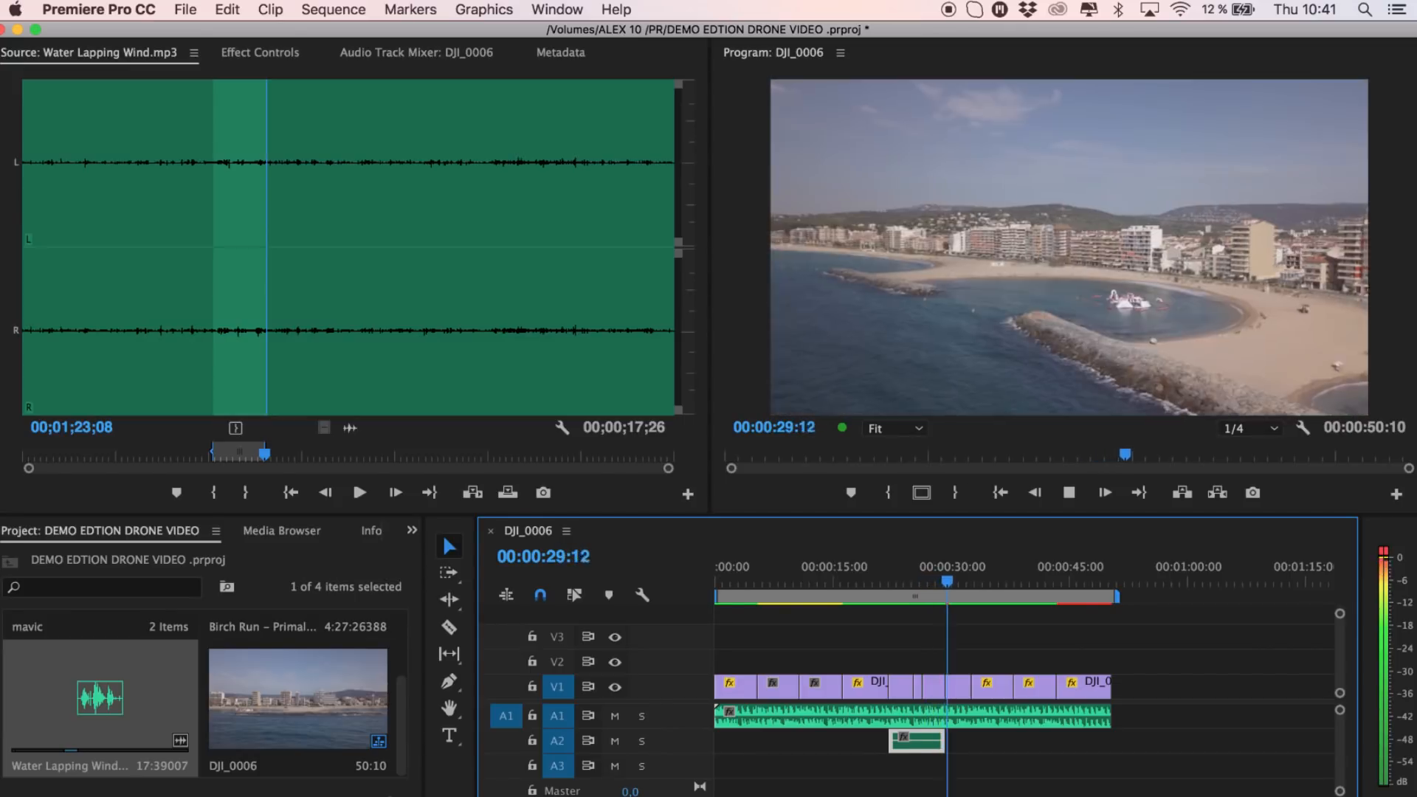
key(space)
drag(943, 740, 959, 740)
key(space)
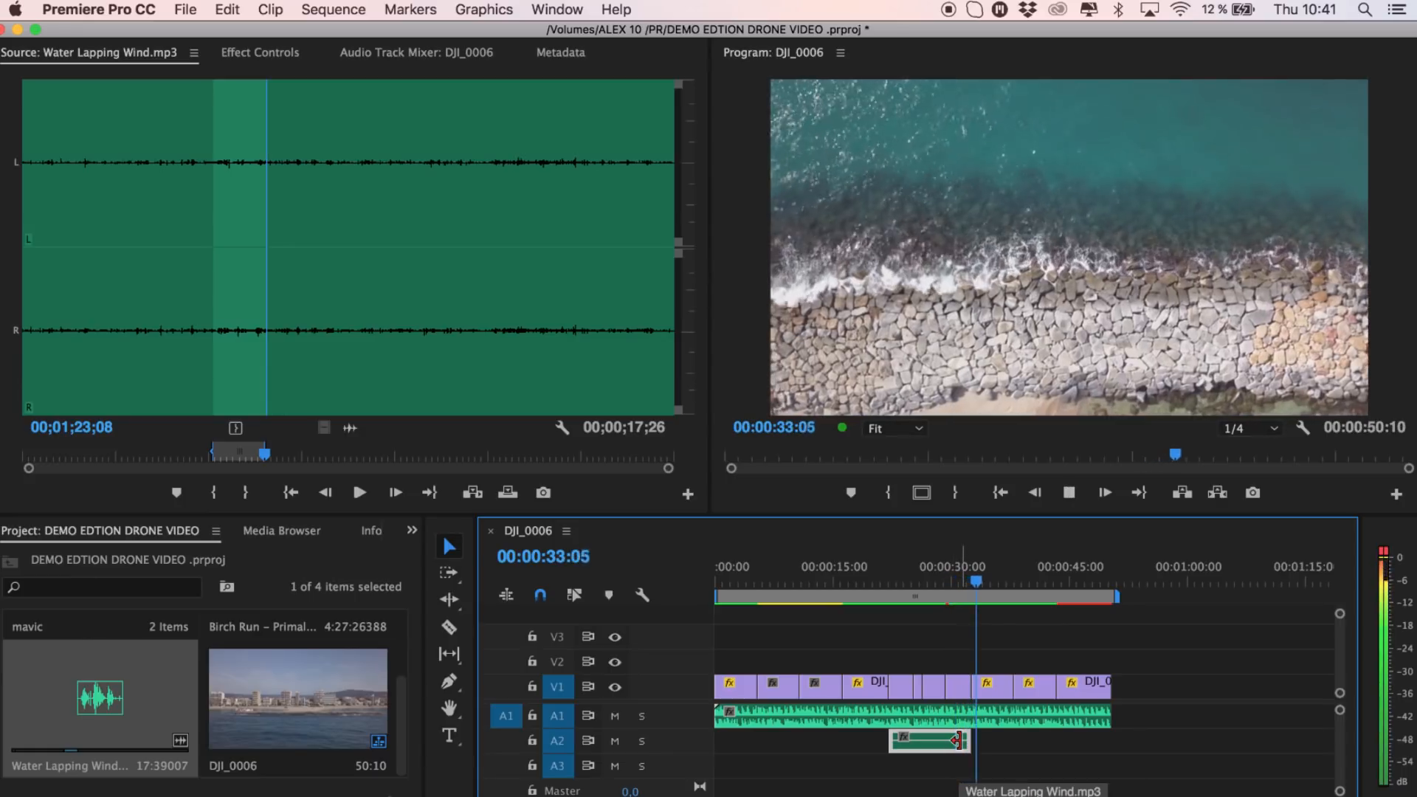
drag(961, 744, 997, 747)
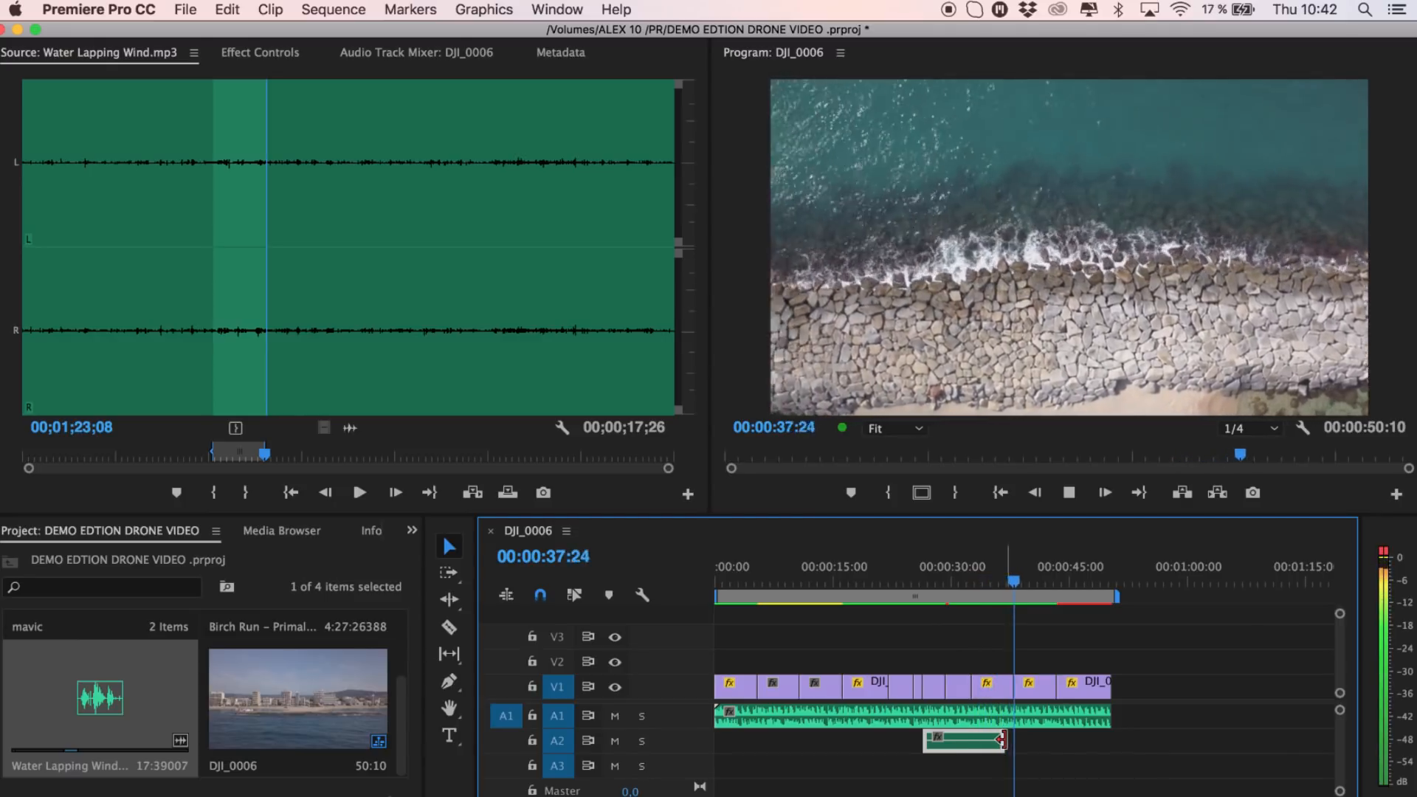
Extend the wave clip on A2 and align its end with 00:00:43:10, where the last V1 clip begins
drag(1002, 740, 1061, 742)
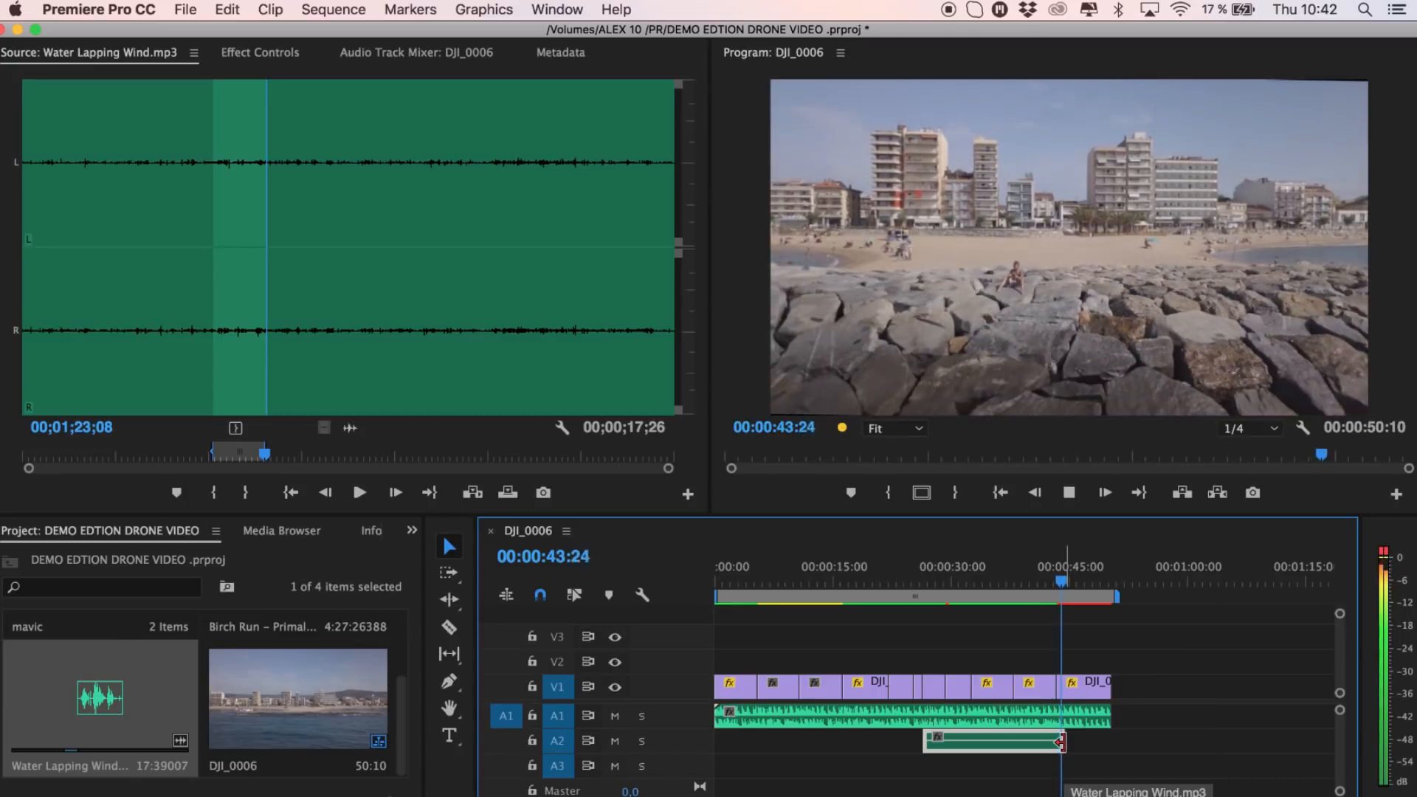
drag(1067, 583, 1056, 589)
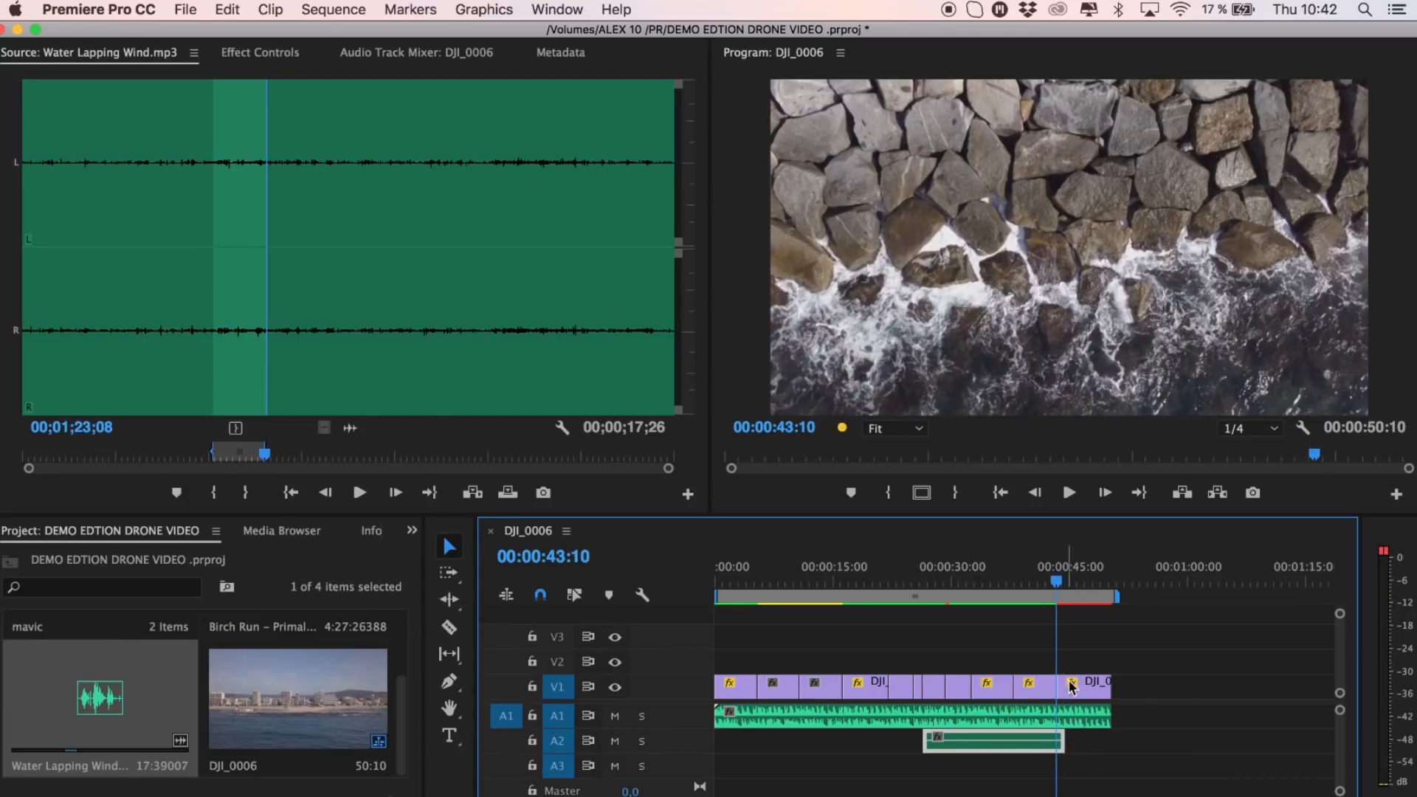
drag(1064, 741, 1054, 741)
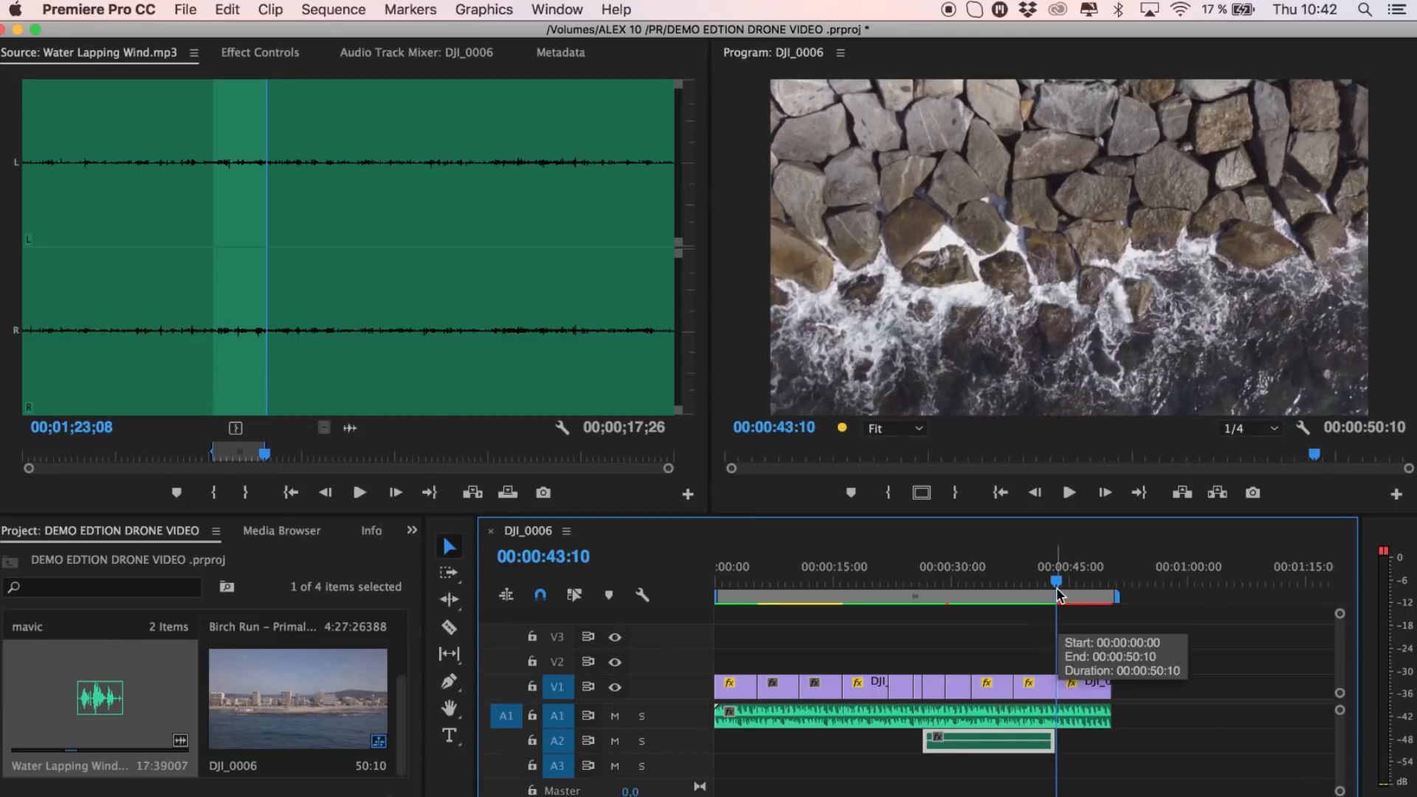
Apply default audio transitions to the start and end of the music clip on A1 and the wave clip on A2
key(minus)
drag(1057, 588, 975, 589)
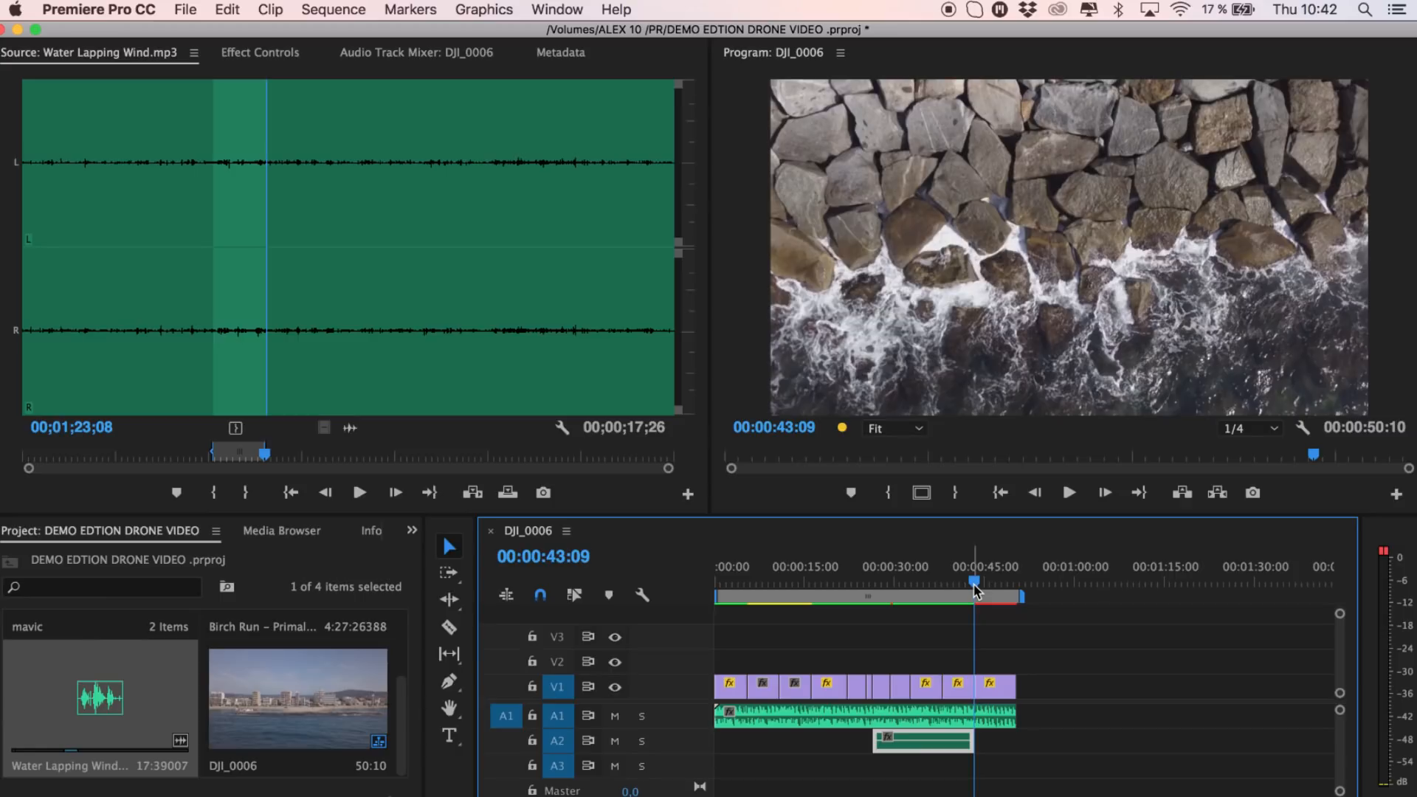
right_click(1014, 727)
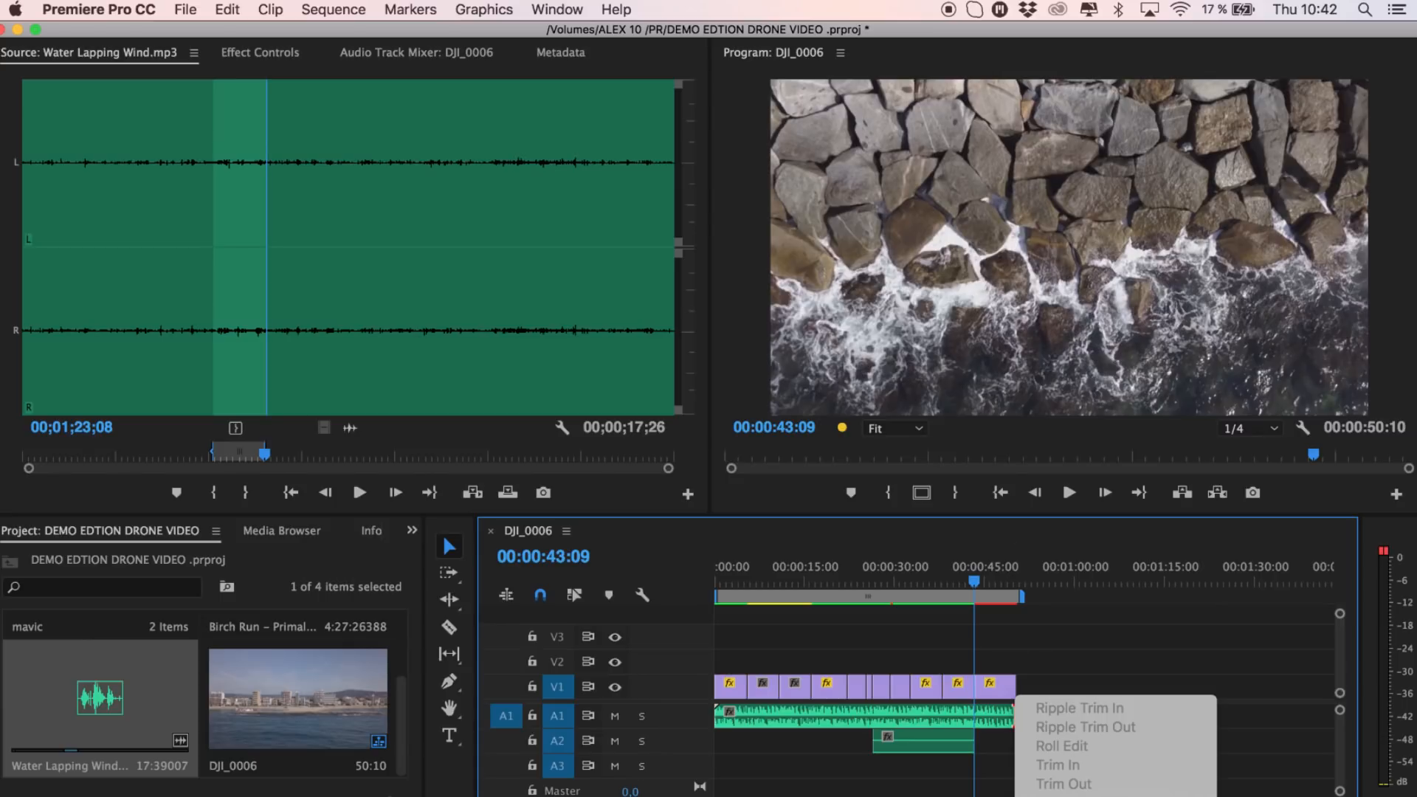
right_click(719, 716)
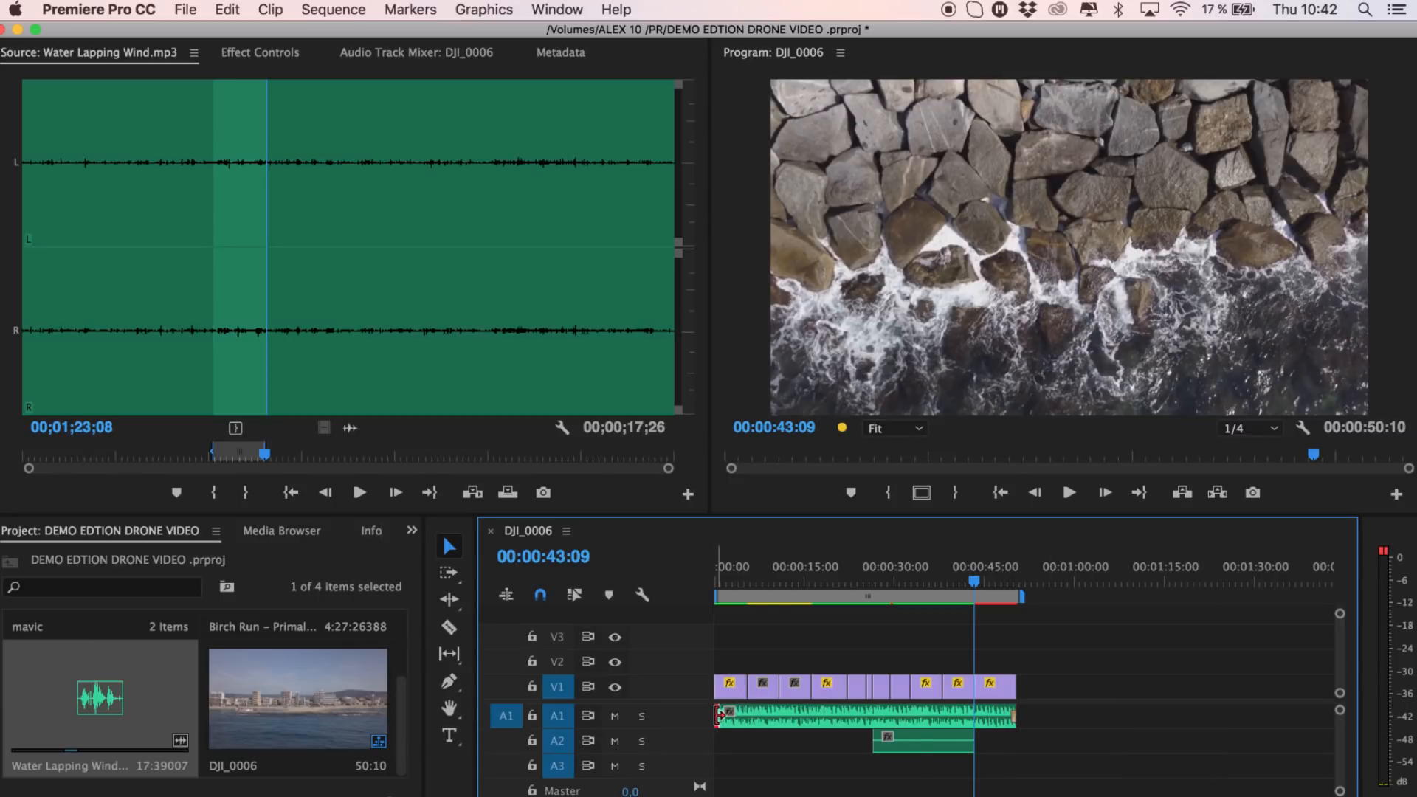
right_click(719, 714)
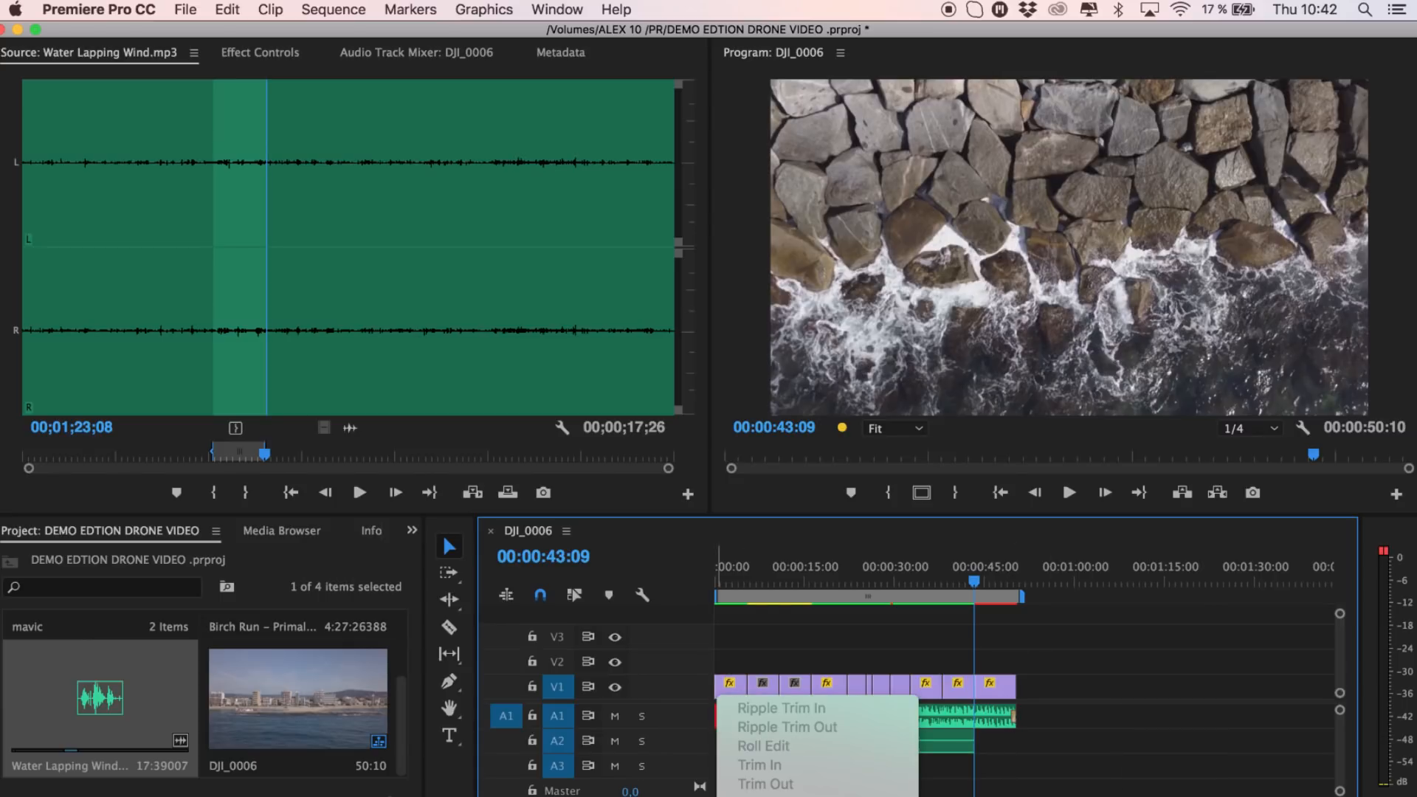
right_click(971, 745)
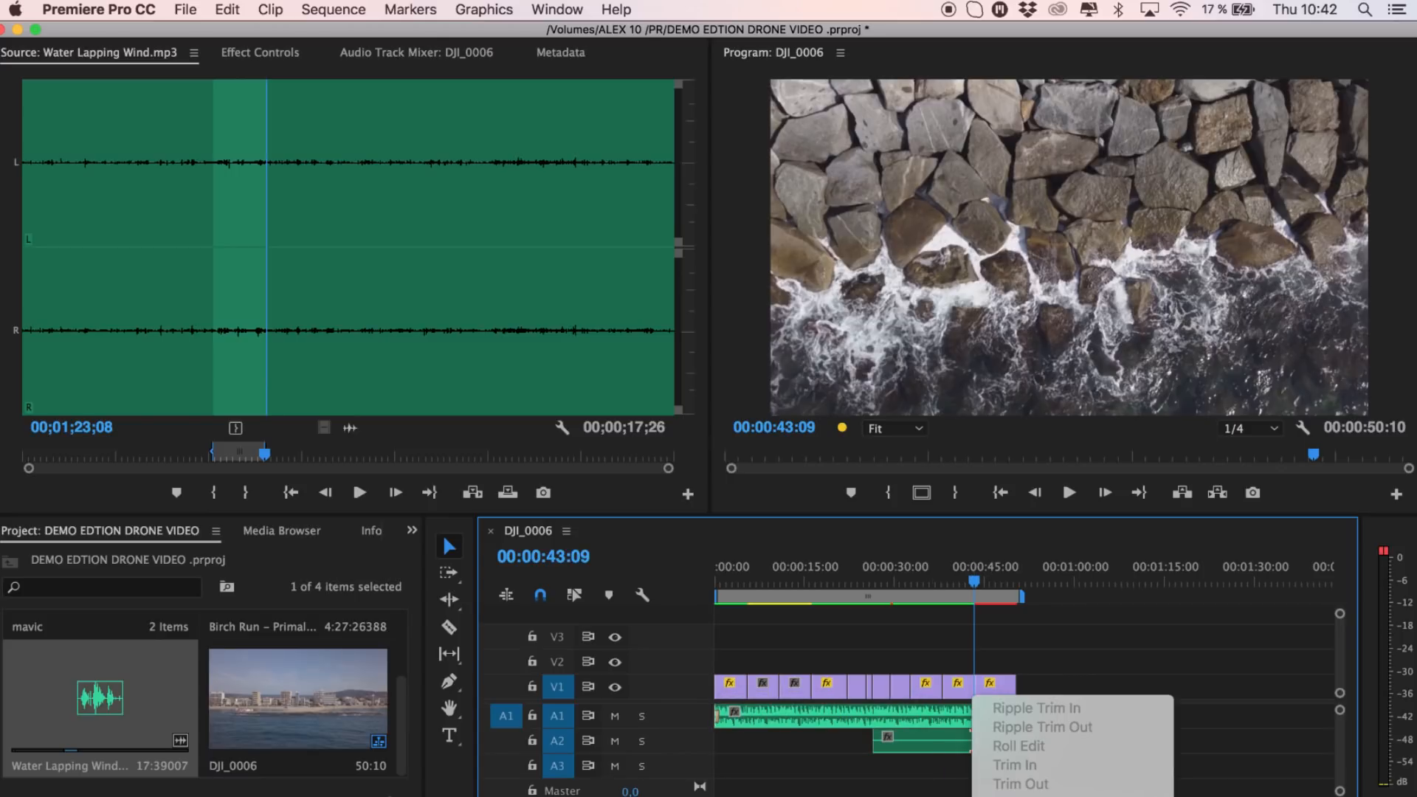
right_click(882, 740)
click(952, 796)
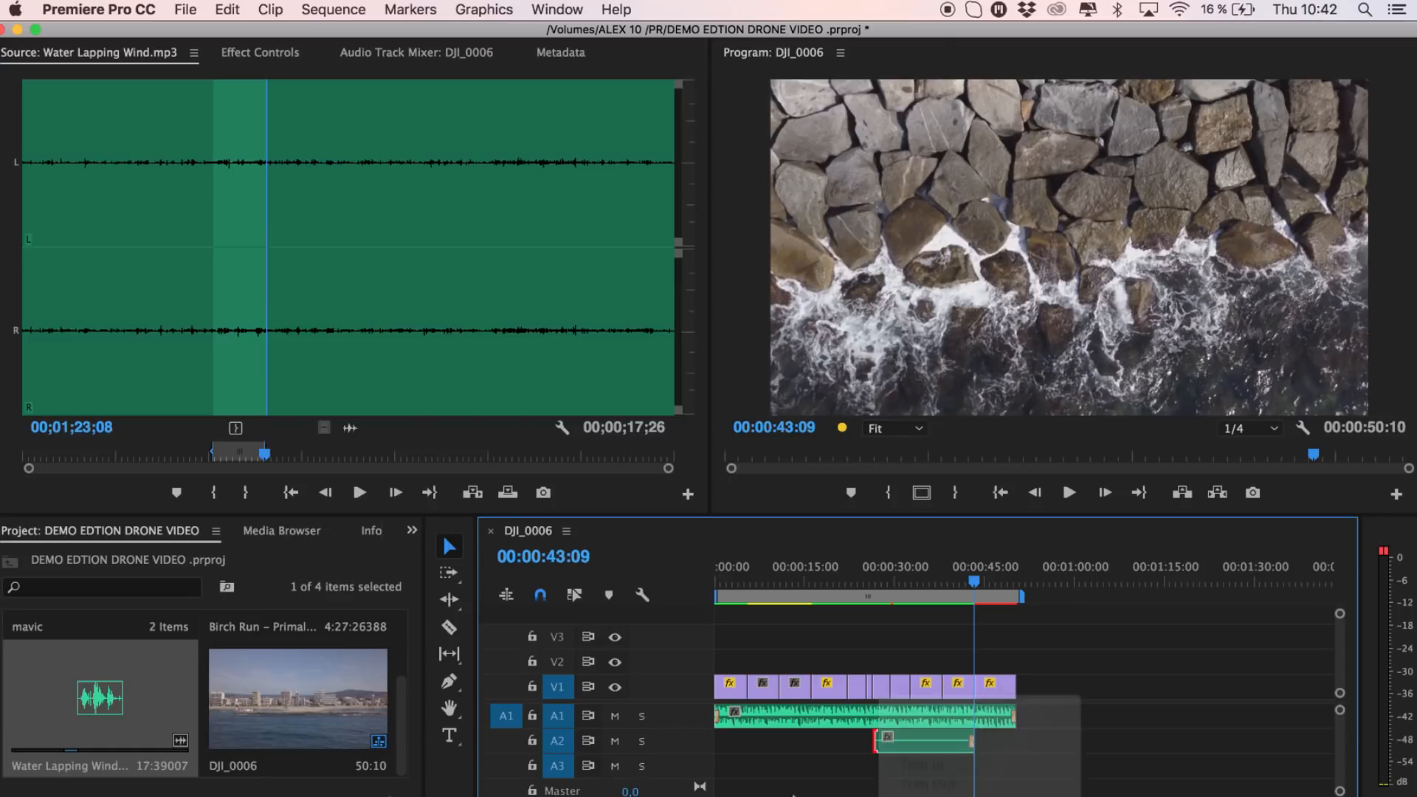
mouse_move(719, 796)
mouse_down()
mouse_move(834, 795)
mouse_move(716, 796)
mouse_up()
click(1032, 596)
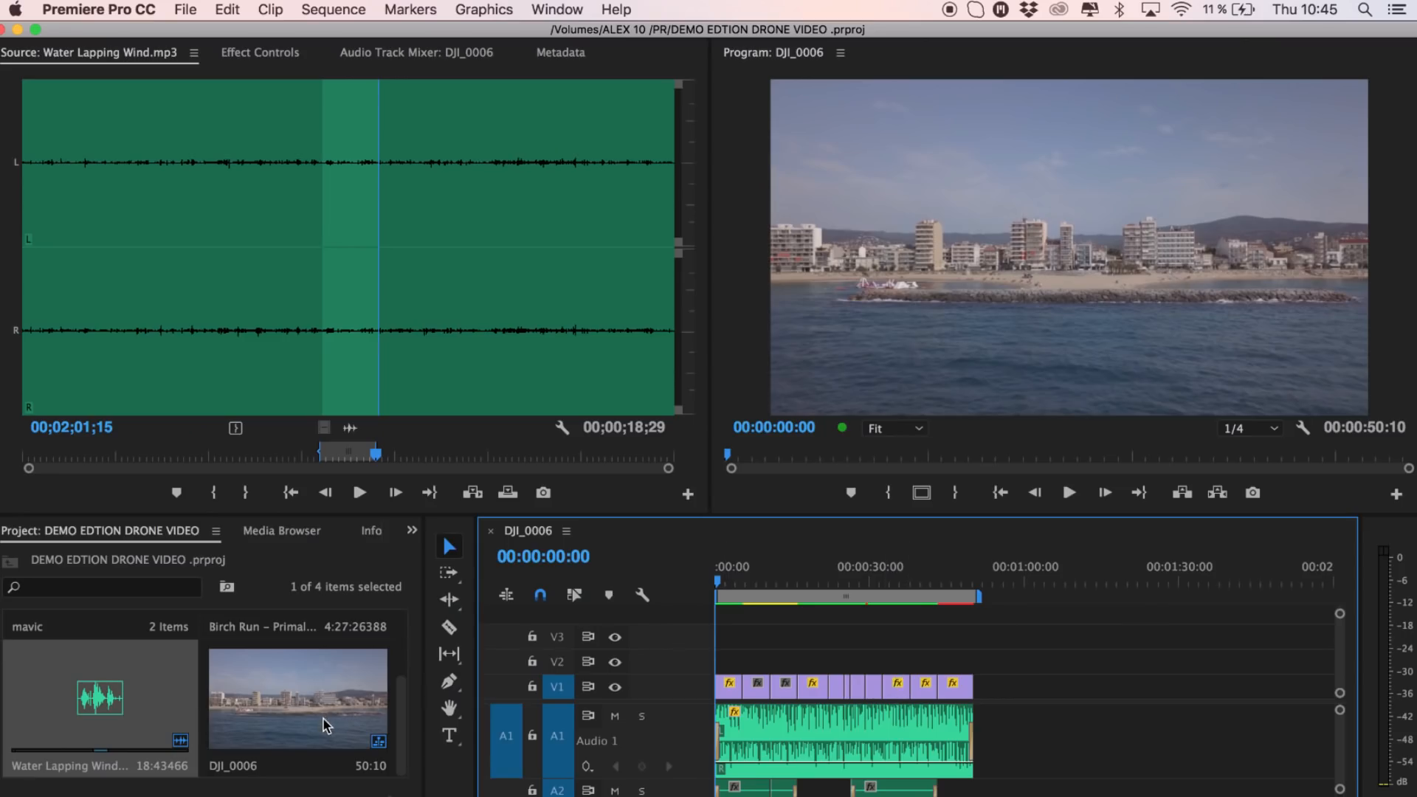
Create a new adjustment layer at 3840 by 2160, 25 fps and square pixels
click(322, 729)
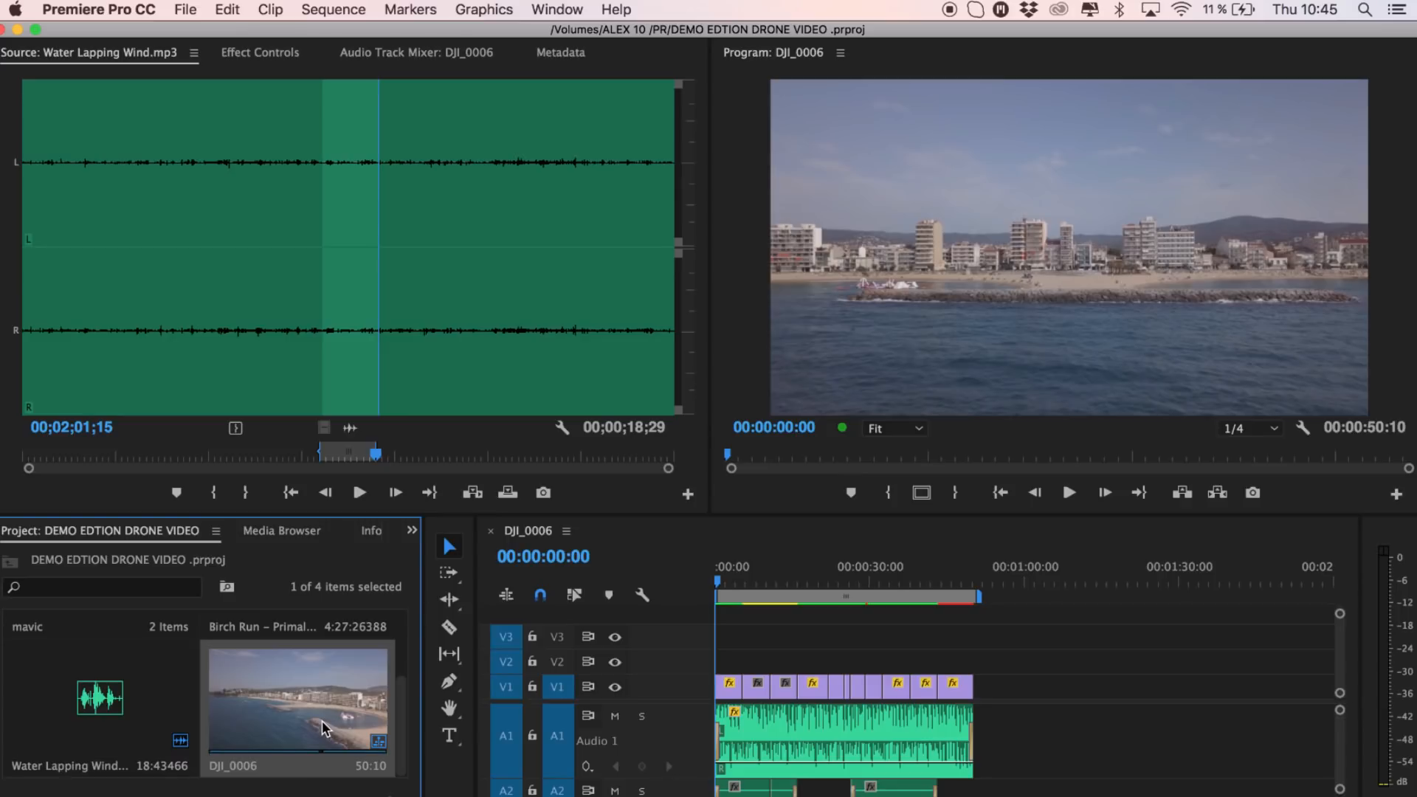
click(181, 11)
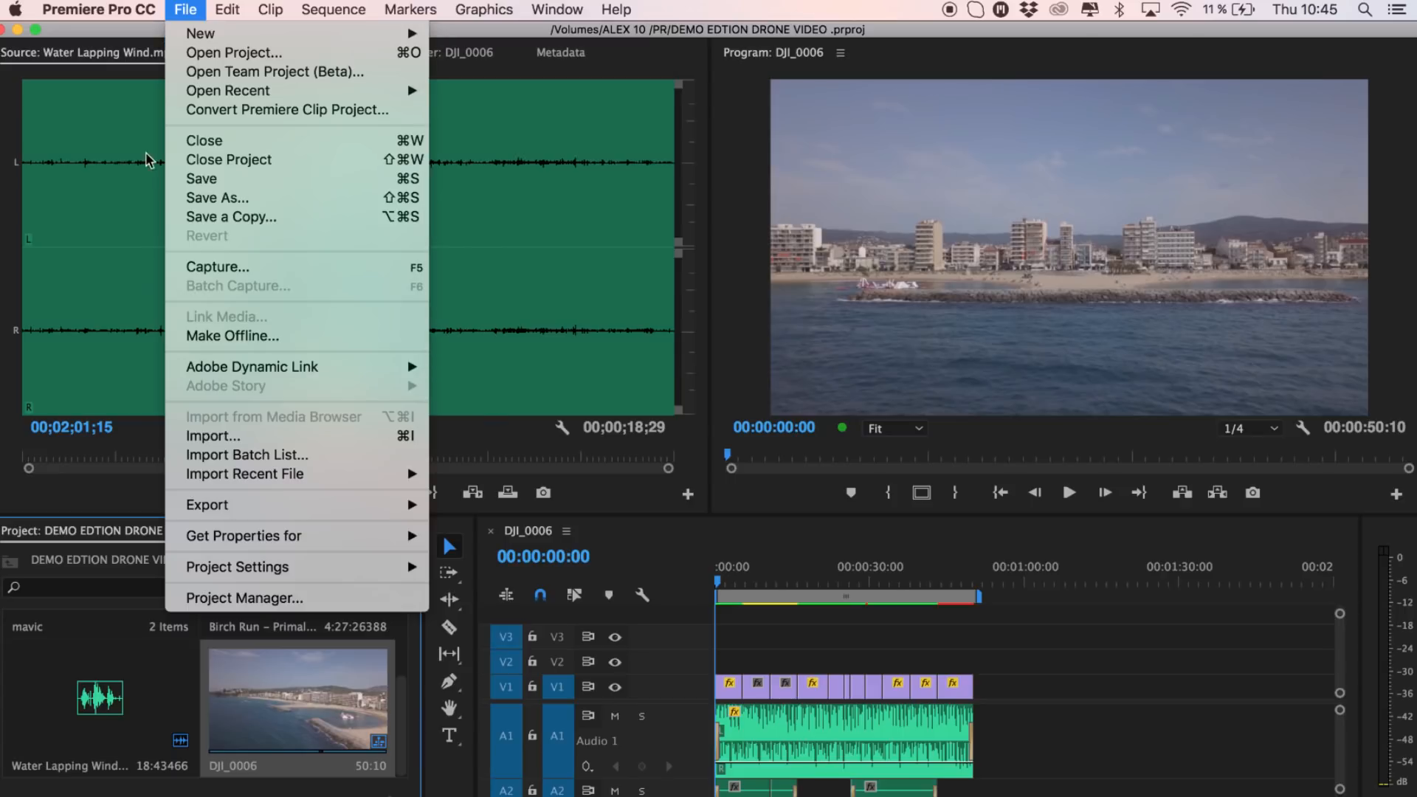
mouse_move(209, 37)
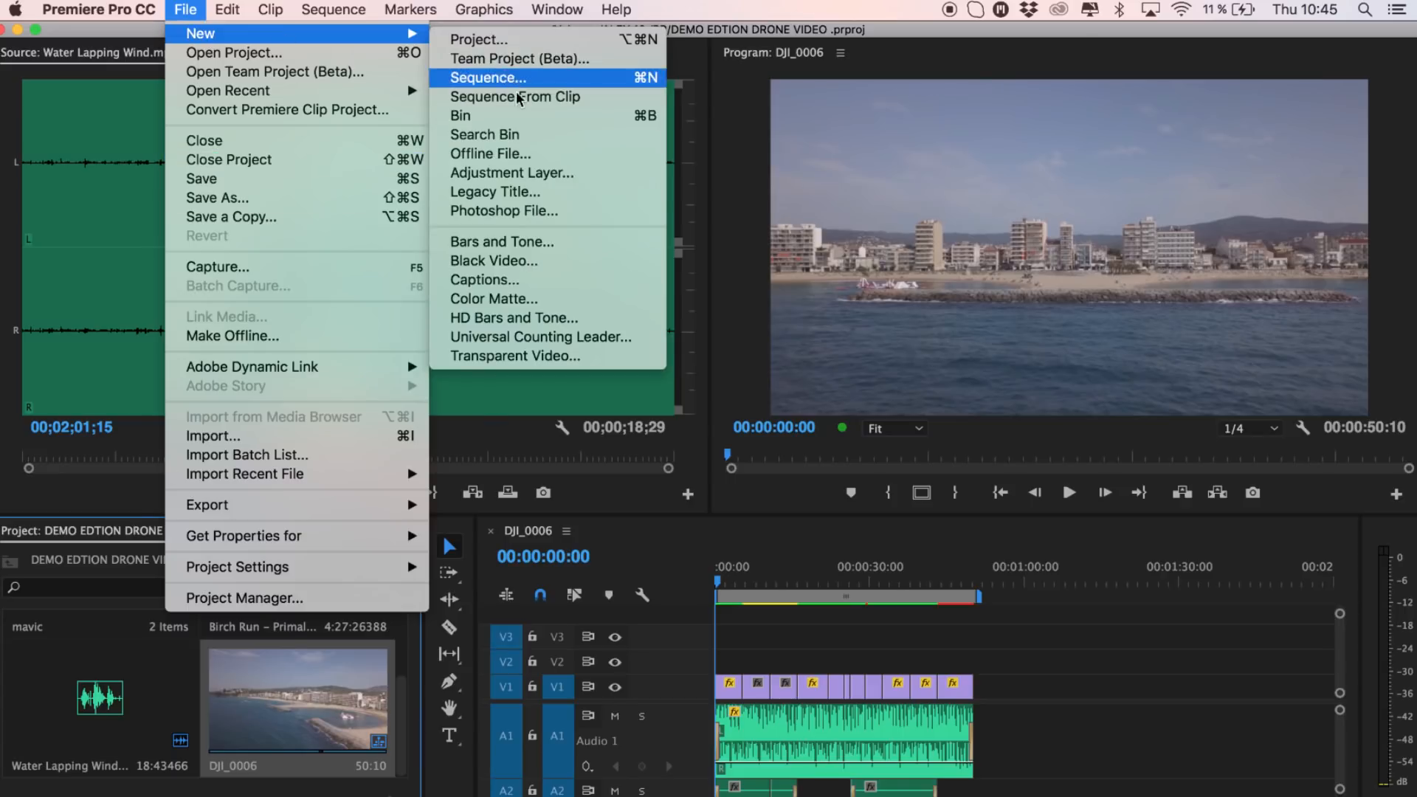
click(540, 178)
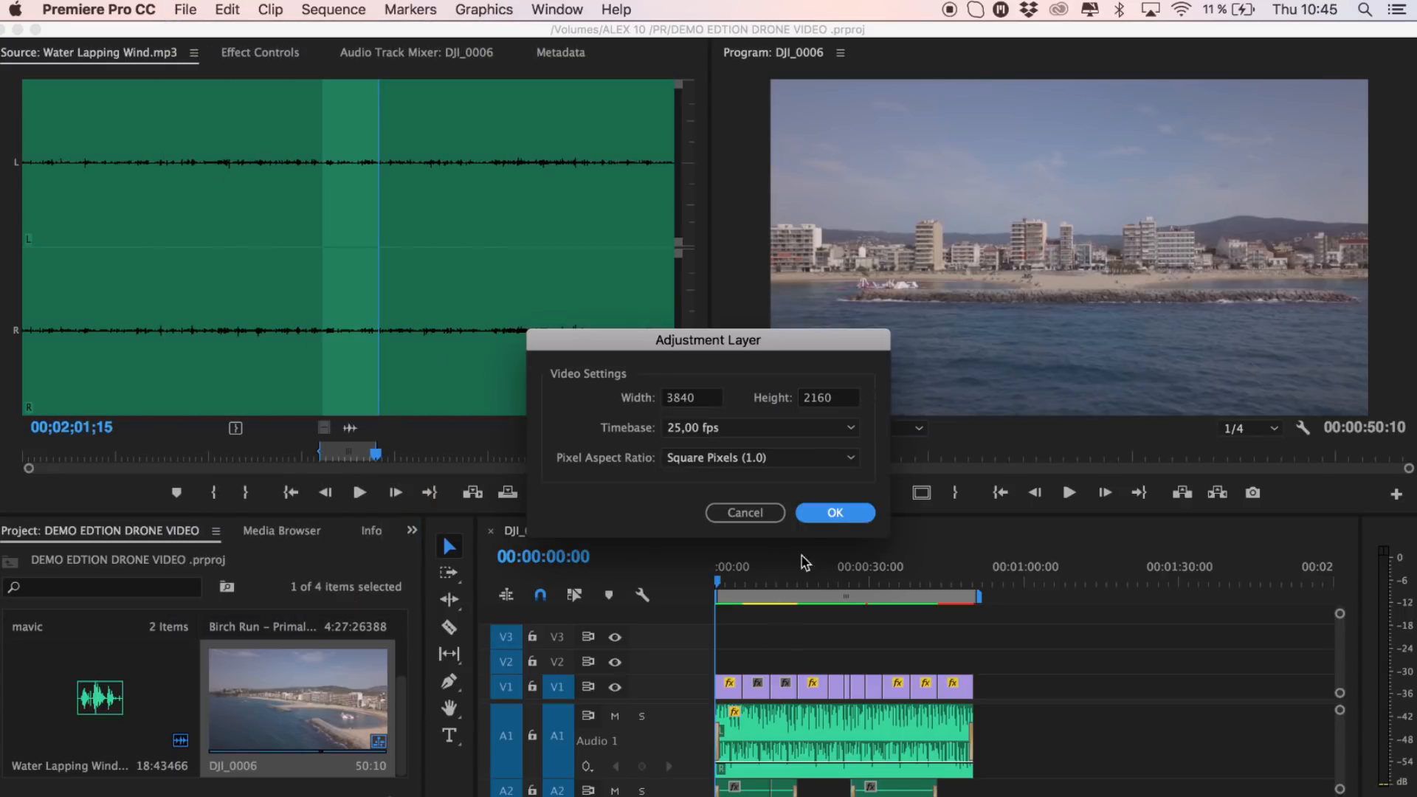
click(833, 511)
Place the adjustment layer on track V2 across the whole sequence, park the playhead at 00:00:44:06, and select the layer
drag(99, 753, 972, 667)
drag(720, 583, 953, 626)
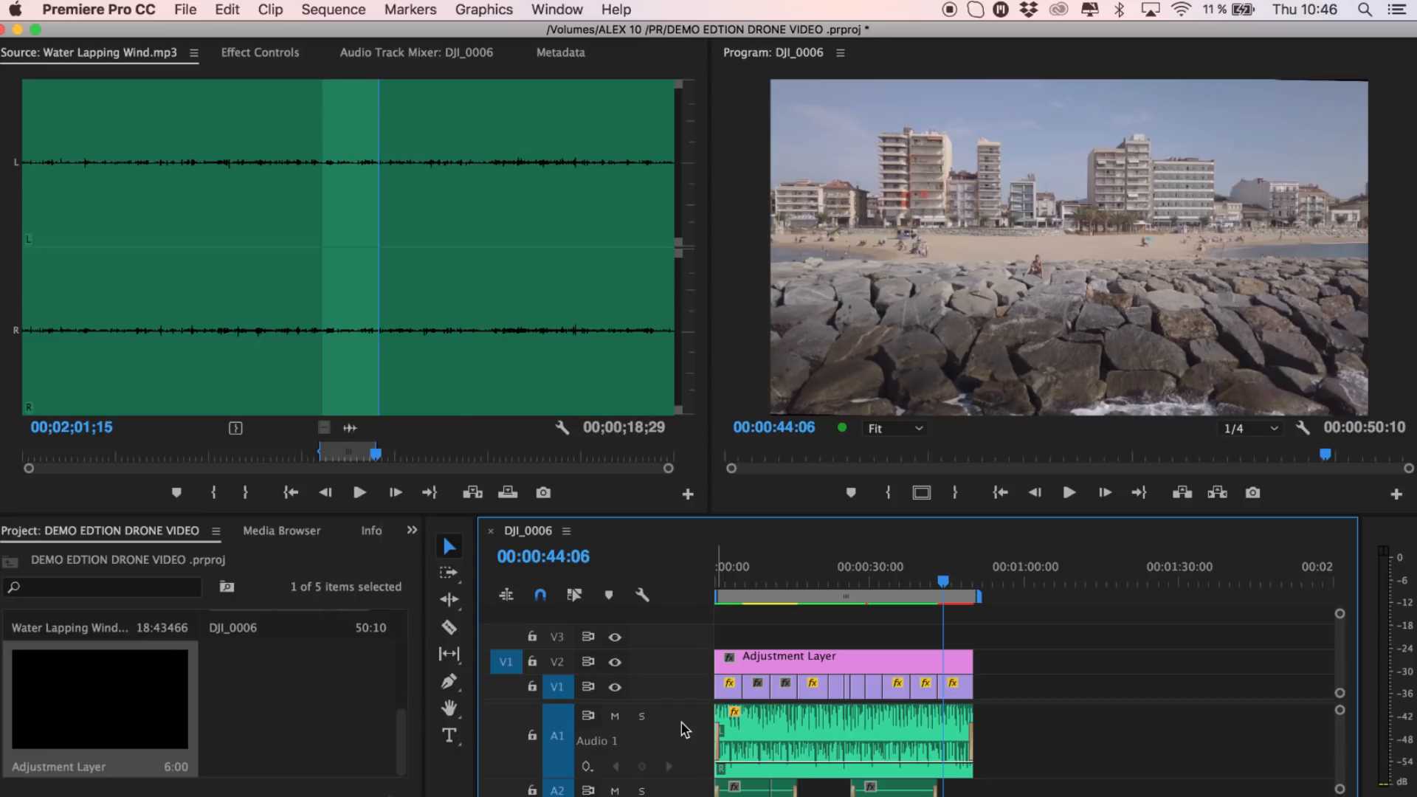
click(750, 663)
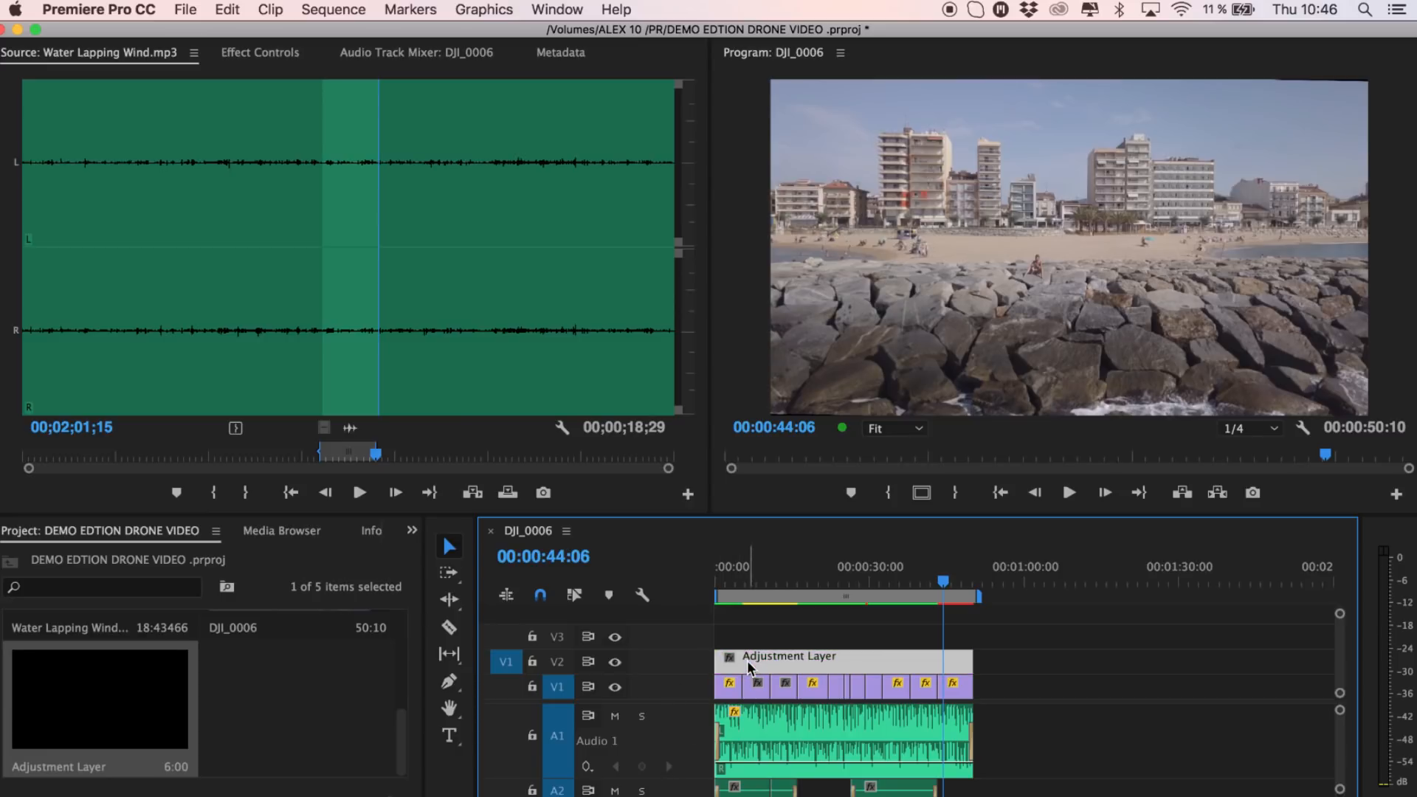
Find the Lumetri Color effect and apply it to the adjustment layer on V2
key(shift+7)
click(97, 559)
text(lumetri)
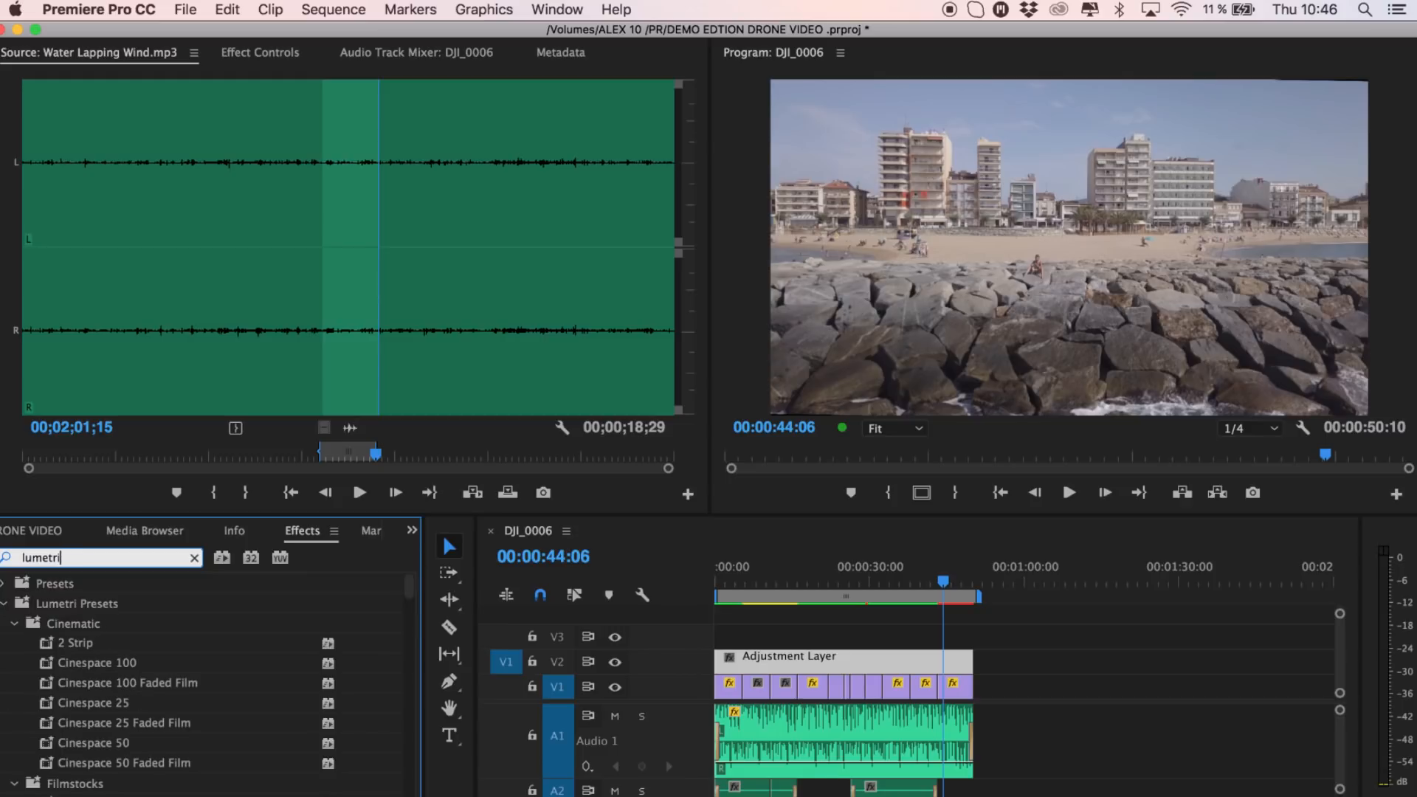
scroll(97, 738, down, 15)
drag(84, 792, 755, 664)
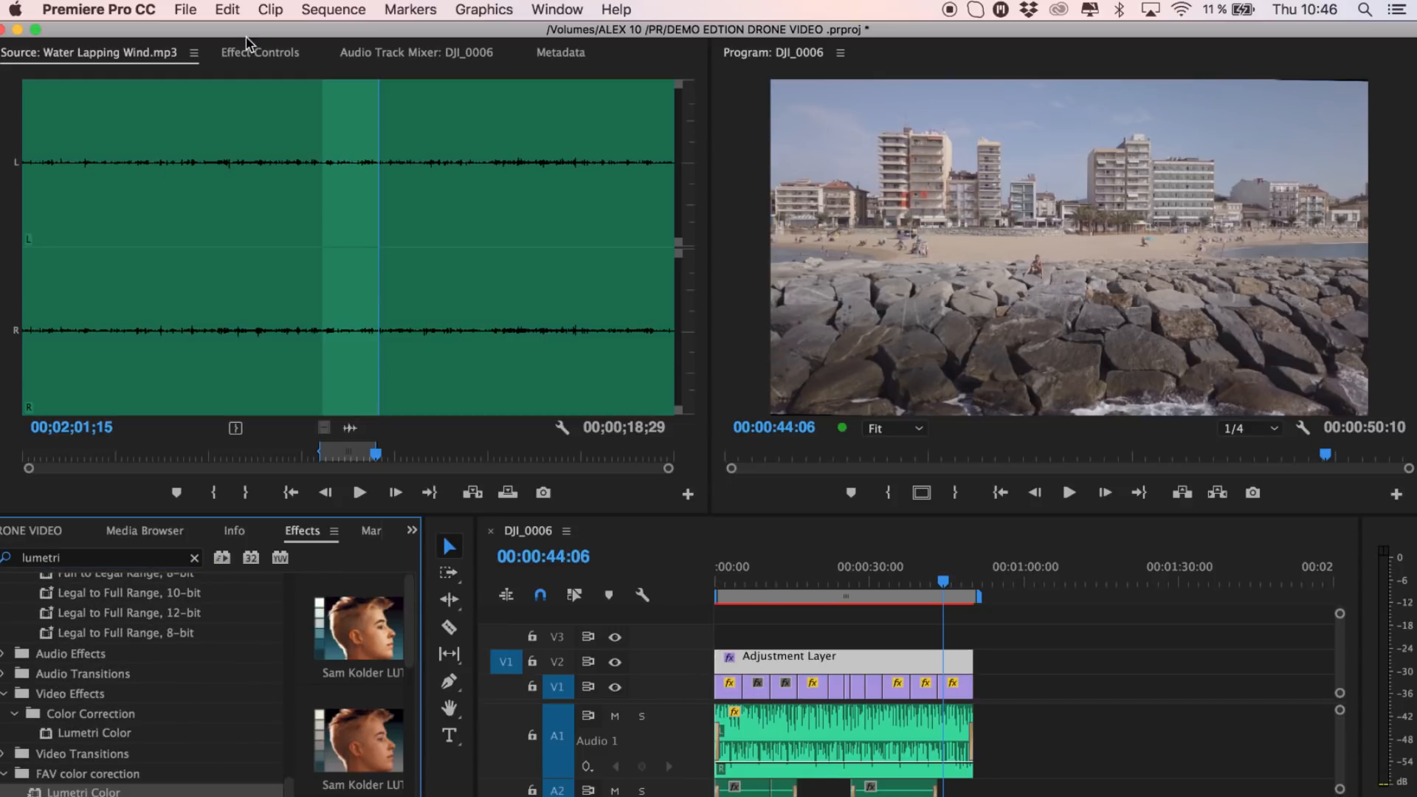
Load the GABBANA GREEN Mavic .cube file from the MAVIC SERIE LUT CINEMA folder as the adjustment layer's Creative look
click(756, 656)
scroll(133, 221, down, 1)
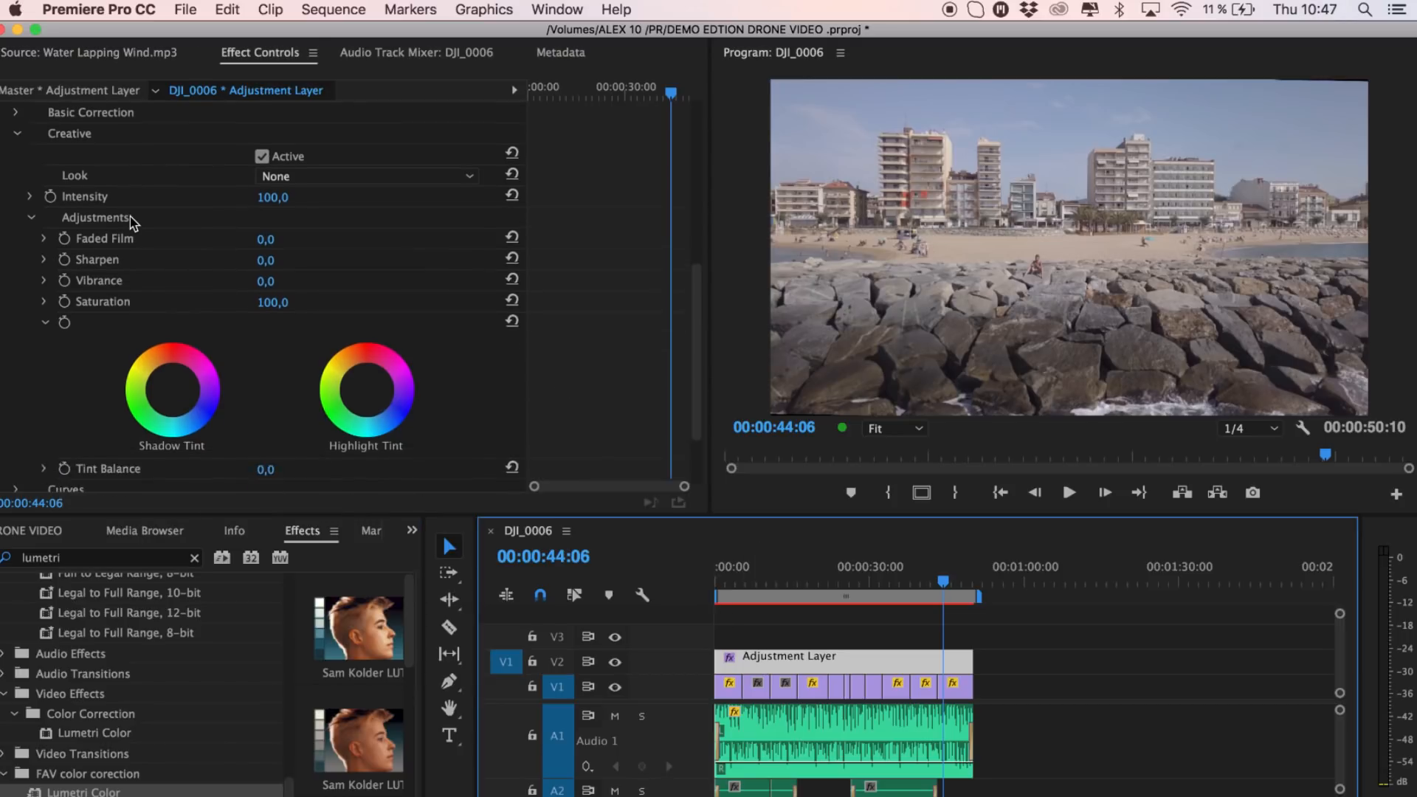
click(474, 176)
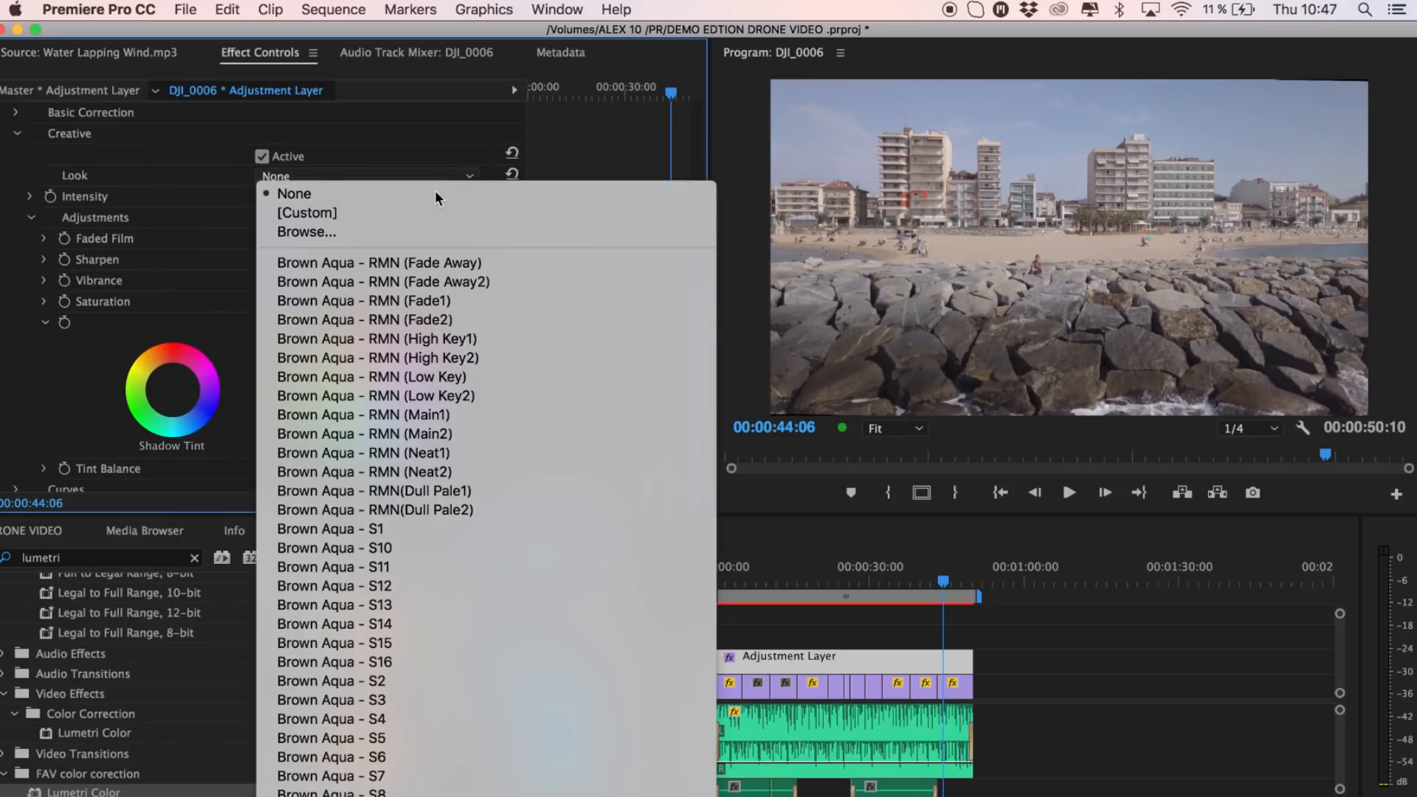
click(365, 232)
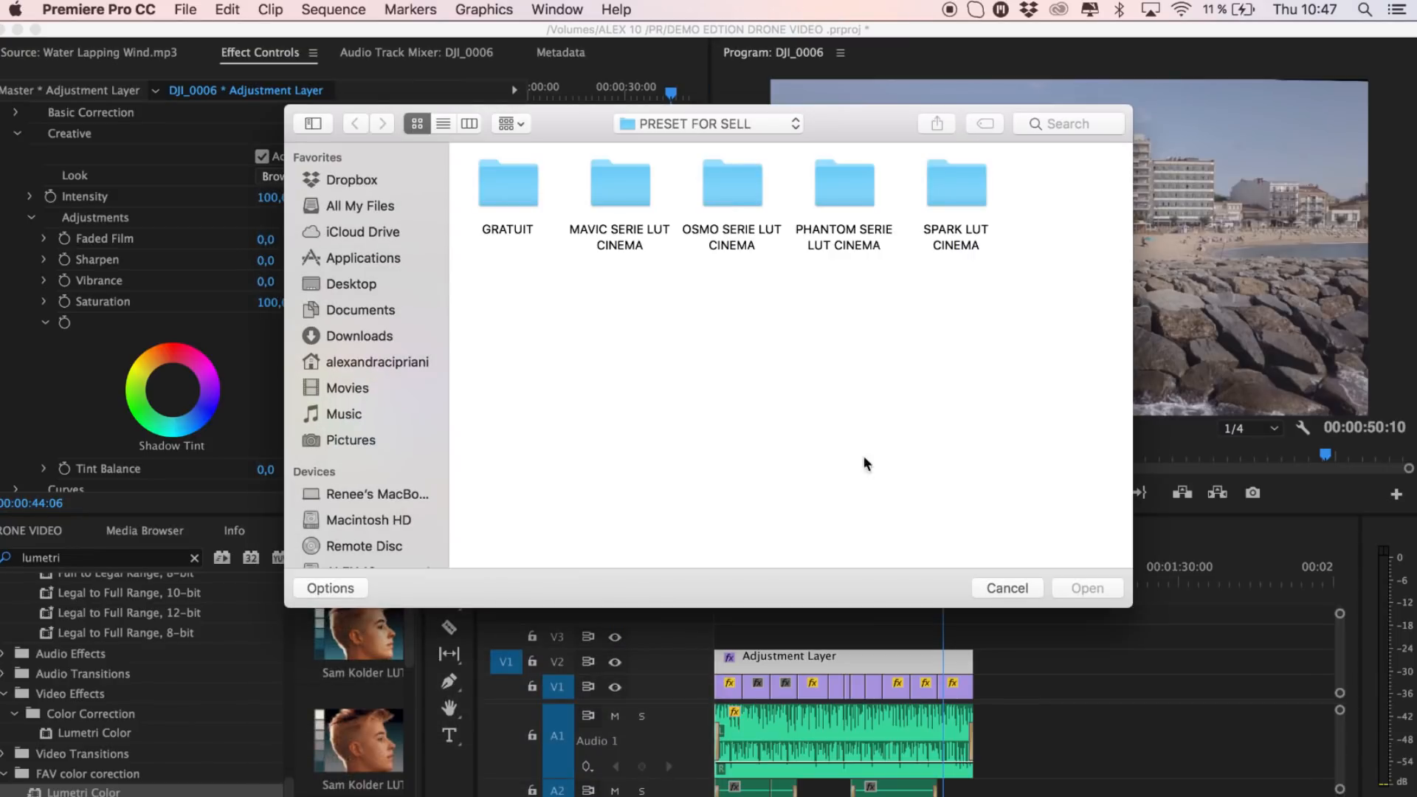
double_click(605, 193)
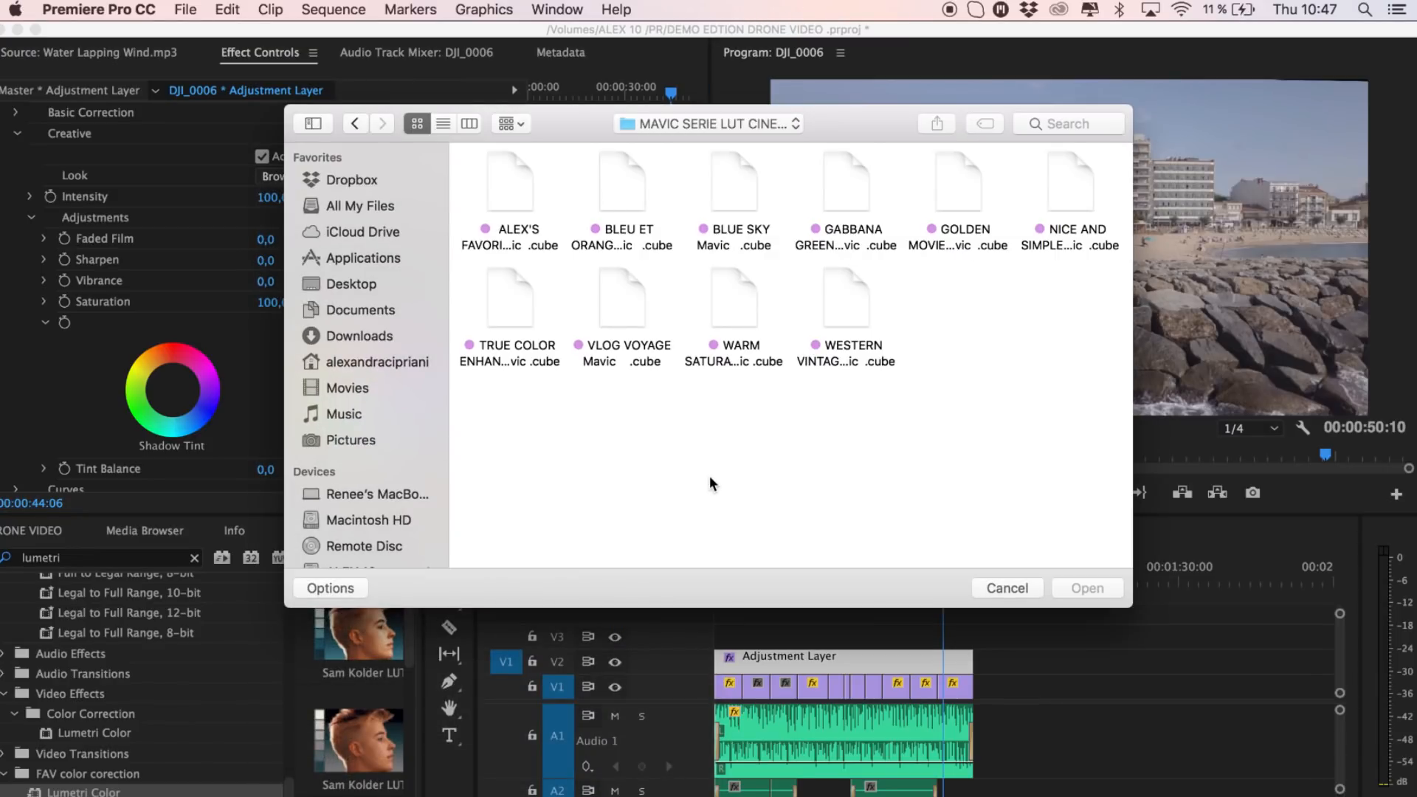
click(842, 193)
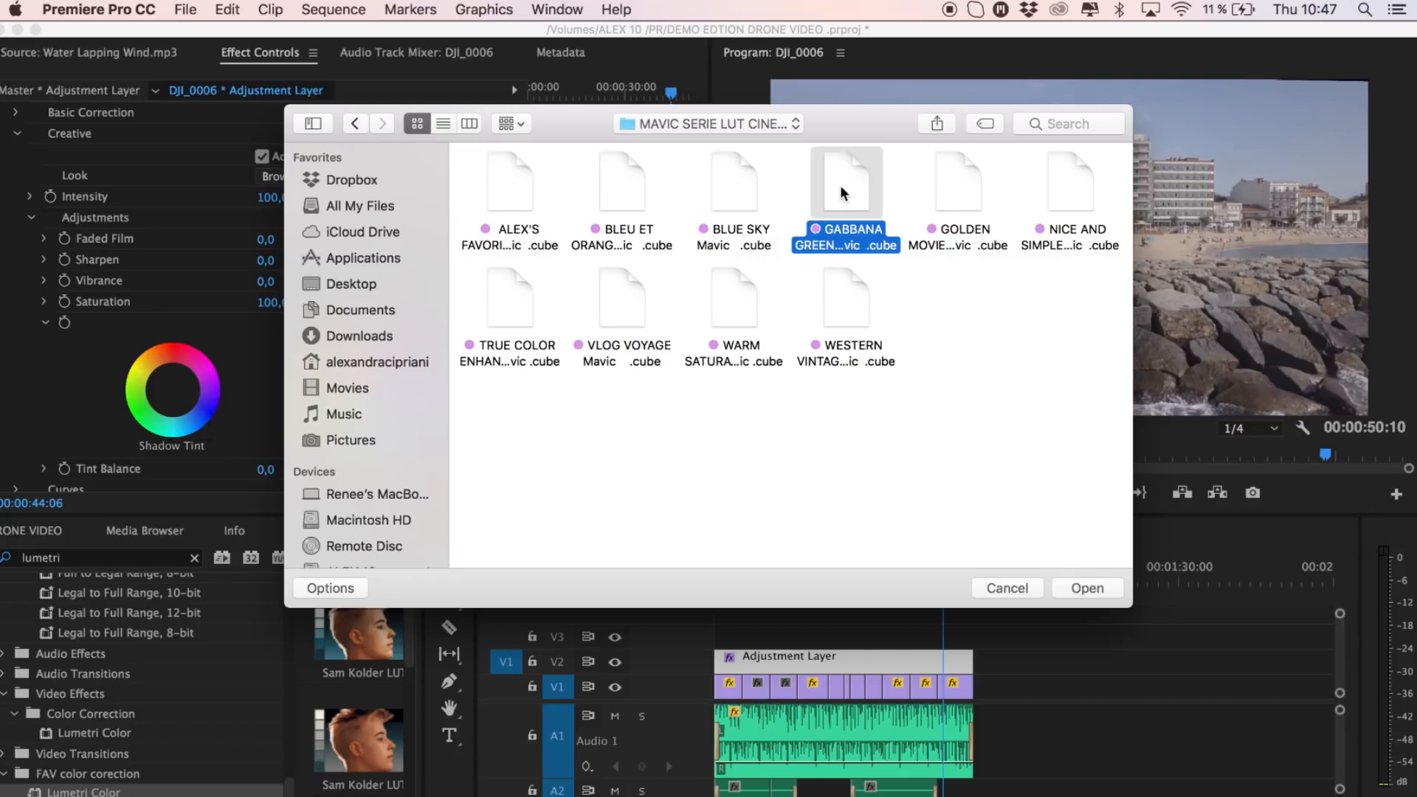
click(1097, 588)
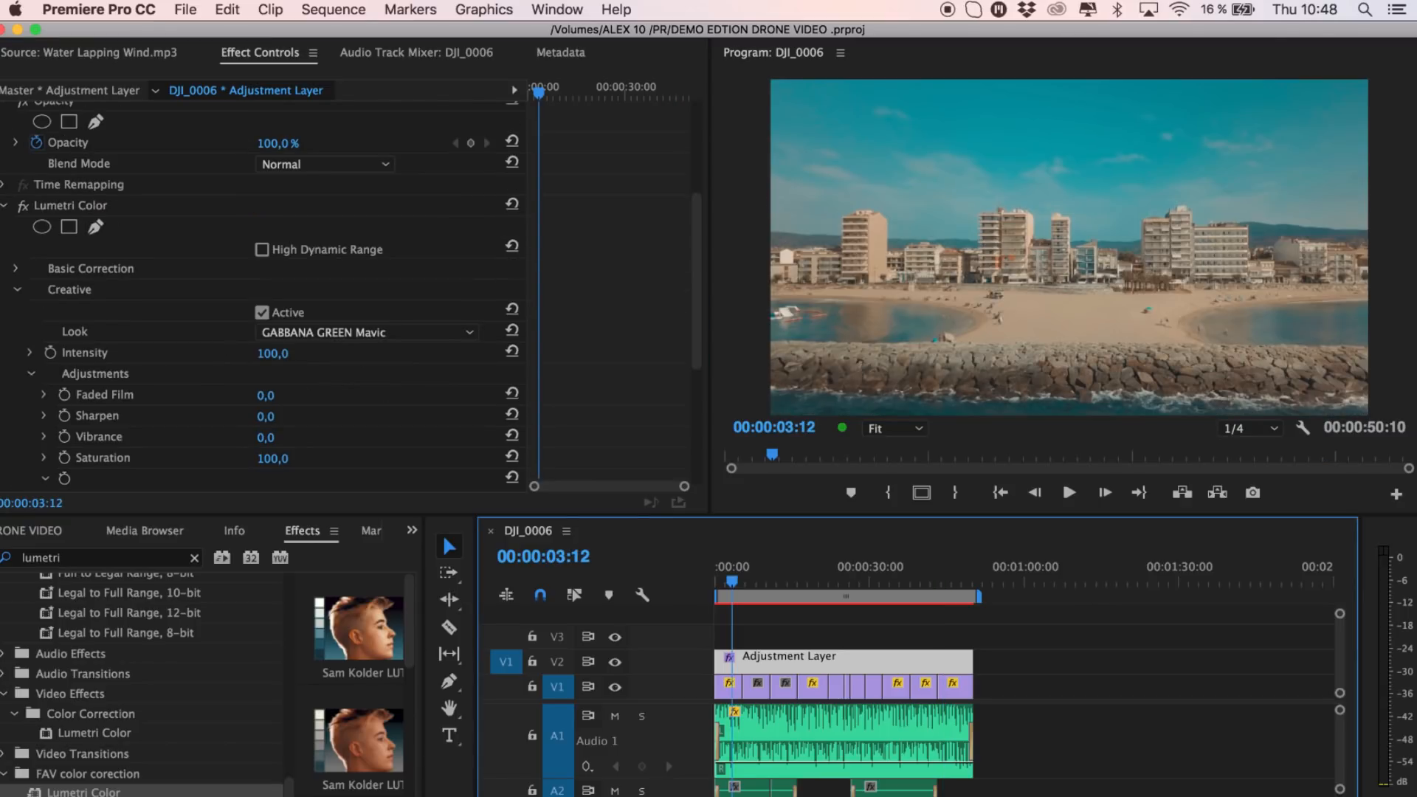
Set Lumetri's Basic Correction to Temperature -6, Exposure 0.2, Contrast 49, Highlights -22, Shadows -19, Whites 50 and Blacks -24
click(16, 269)
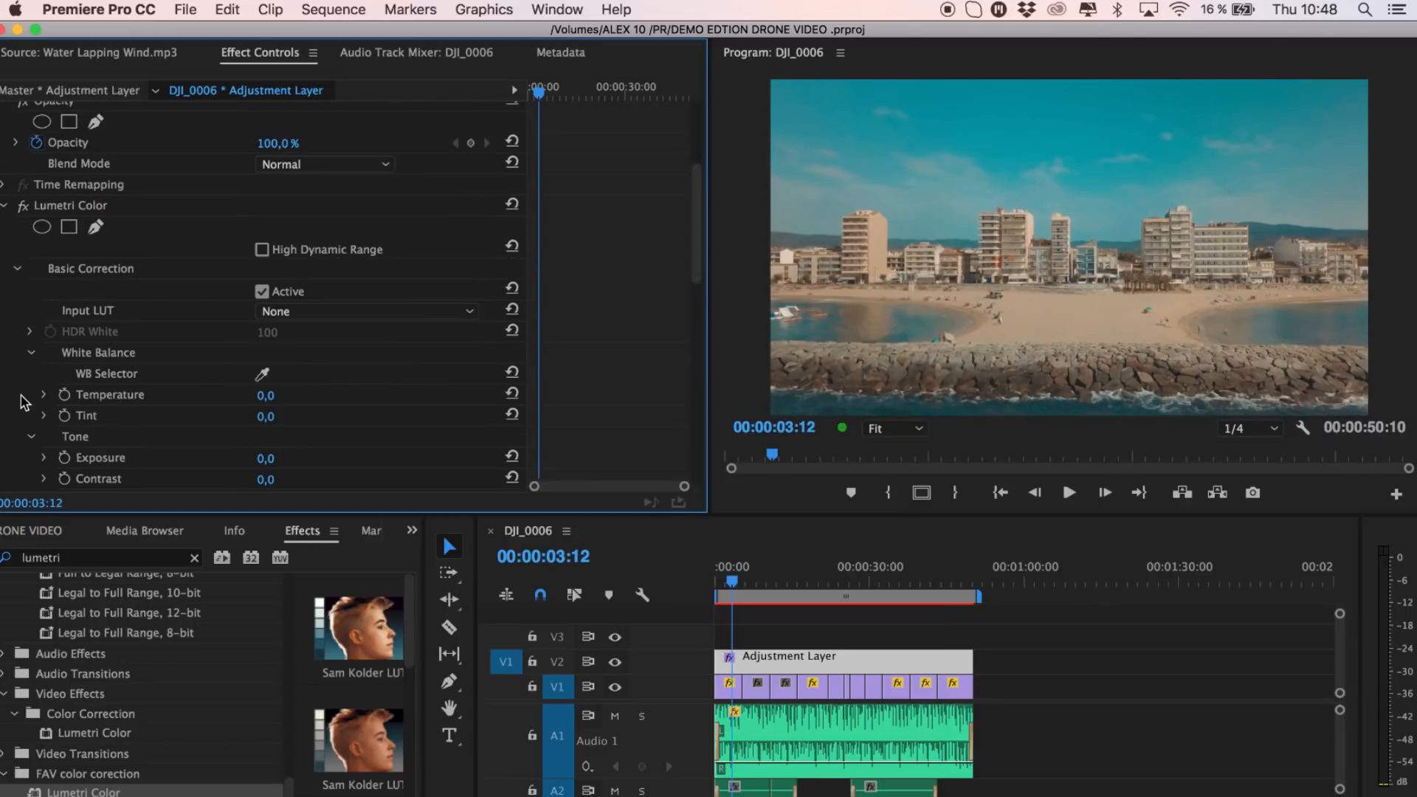
scroll(27, 402, down, 5)
drag(265, 359, 302, 360)
drag(266, 422, 302, 422)
scroll(266, 332, down, 3)
drag(266, 212, 261, 212)
scroll(266, 332, down, 2)
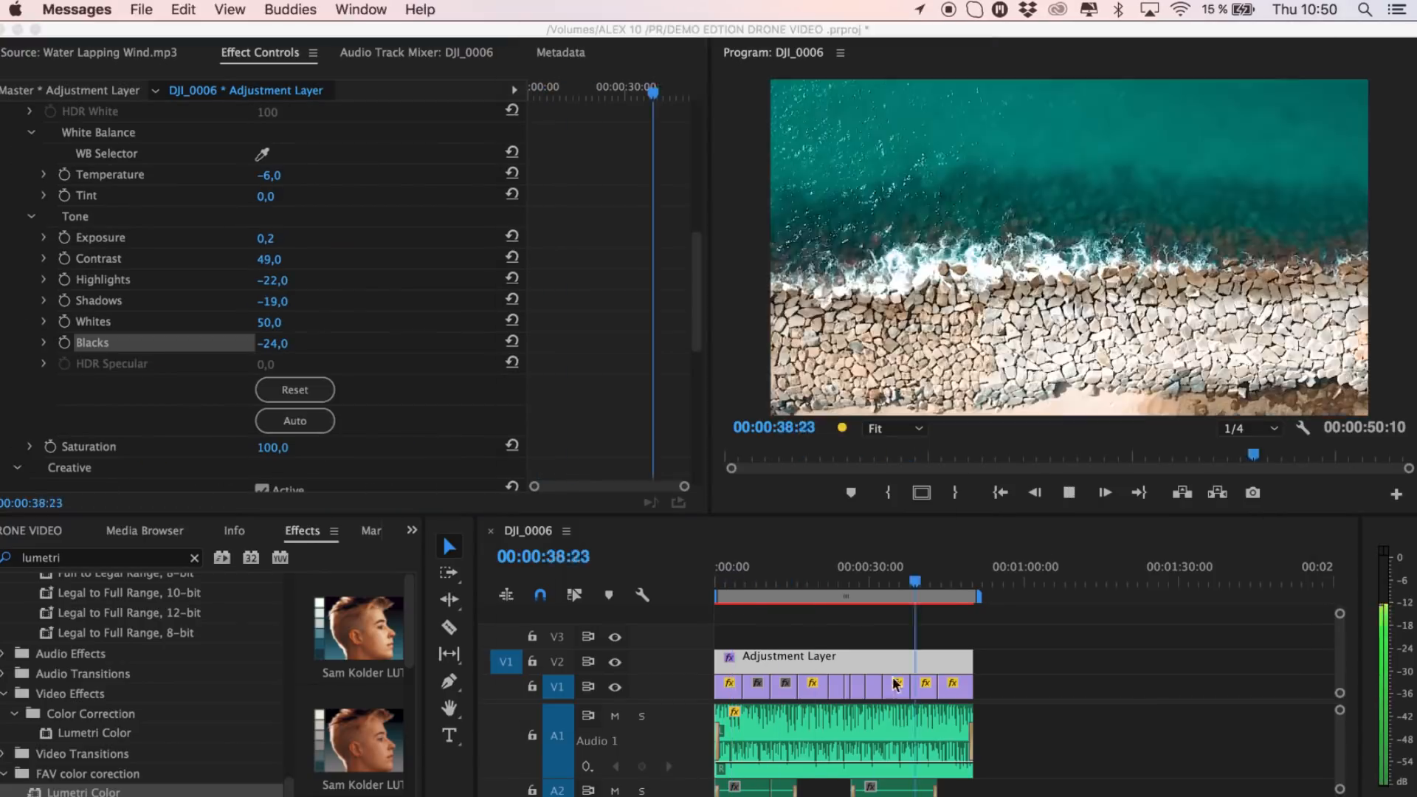
Park the playhead at 00:00:50:01, then select all clips in the sequence and mark their range with In and Out points
scroll(266, 332, up, 3)
click(1092, 690)
key(Home)
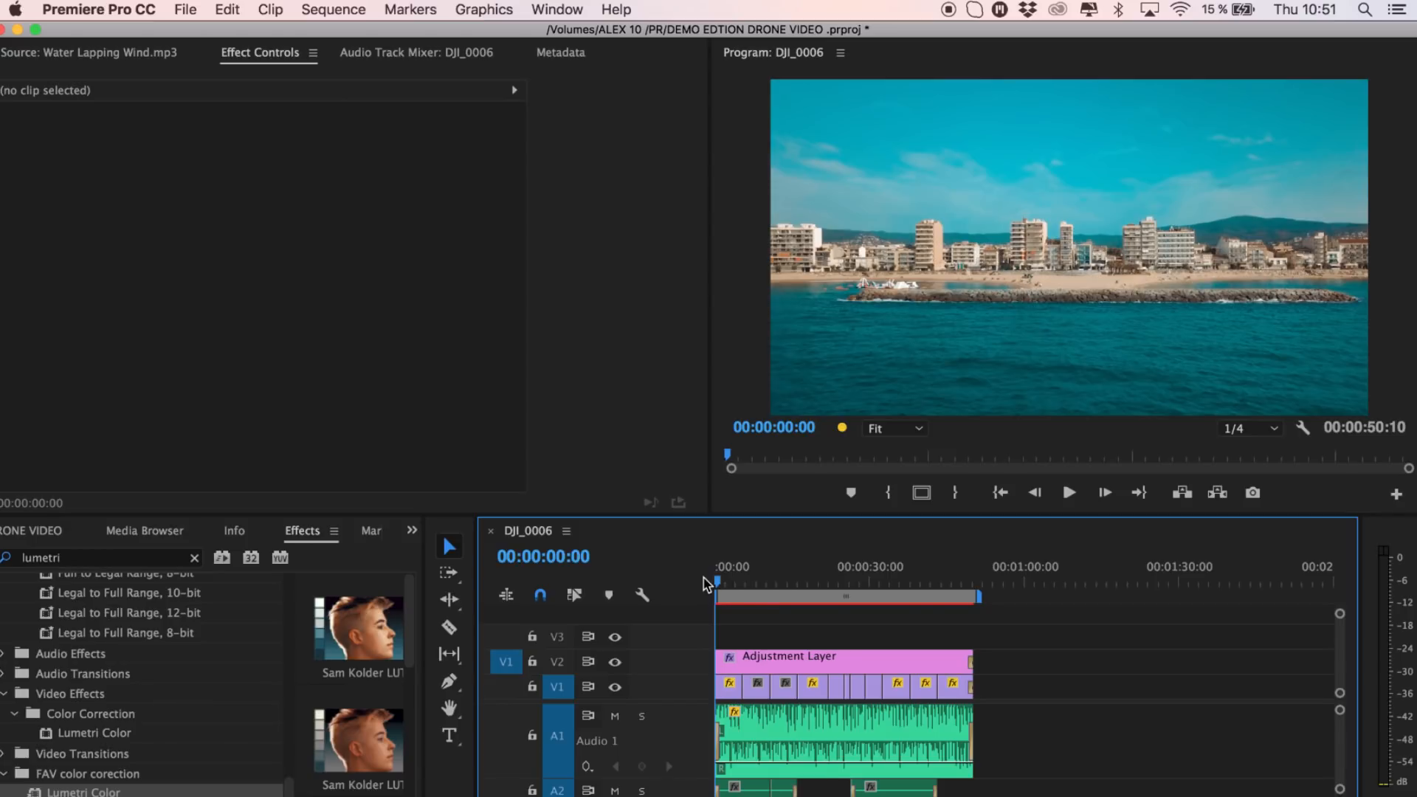
drag(960, 580, 977, 584)
drag(1059, 795, 879, 609)
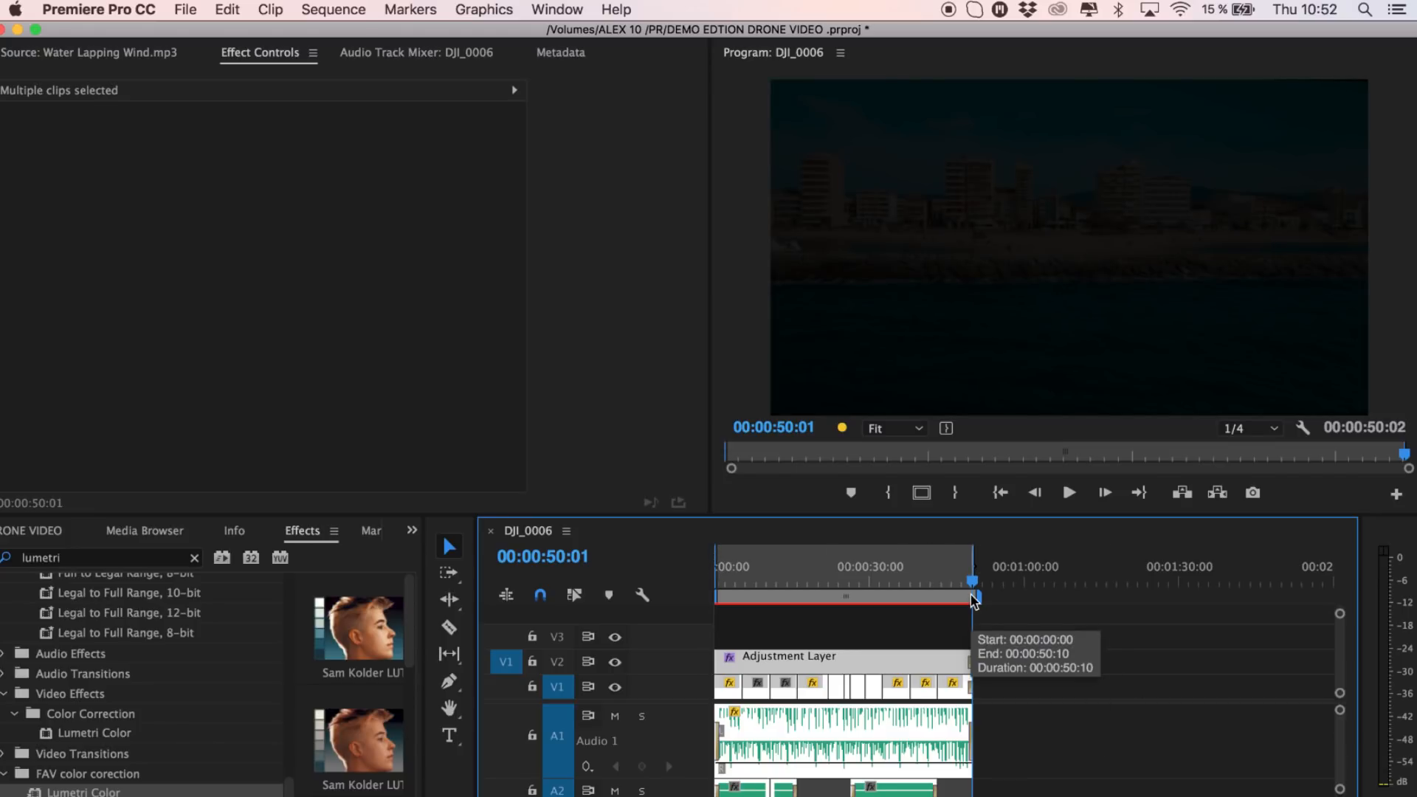
Open the media export settings for the sequence and set the source range to Sequence In/Out
click(185, 9)
mouse_move(262, 507)
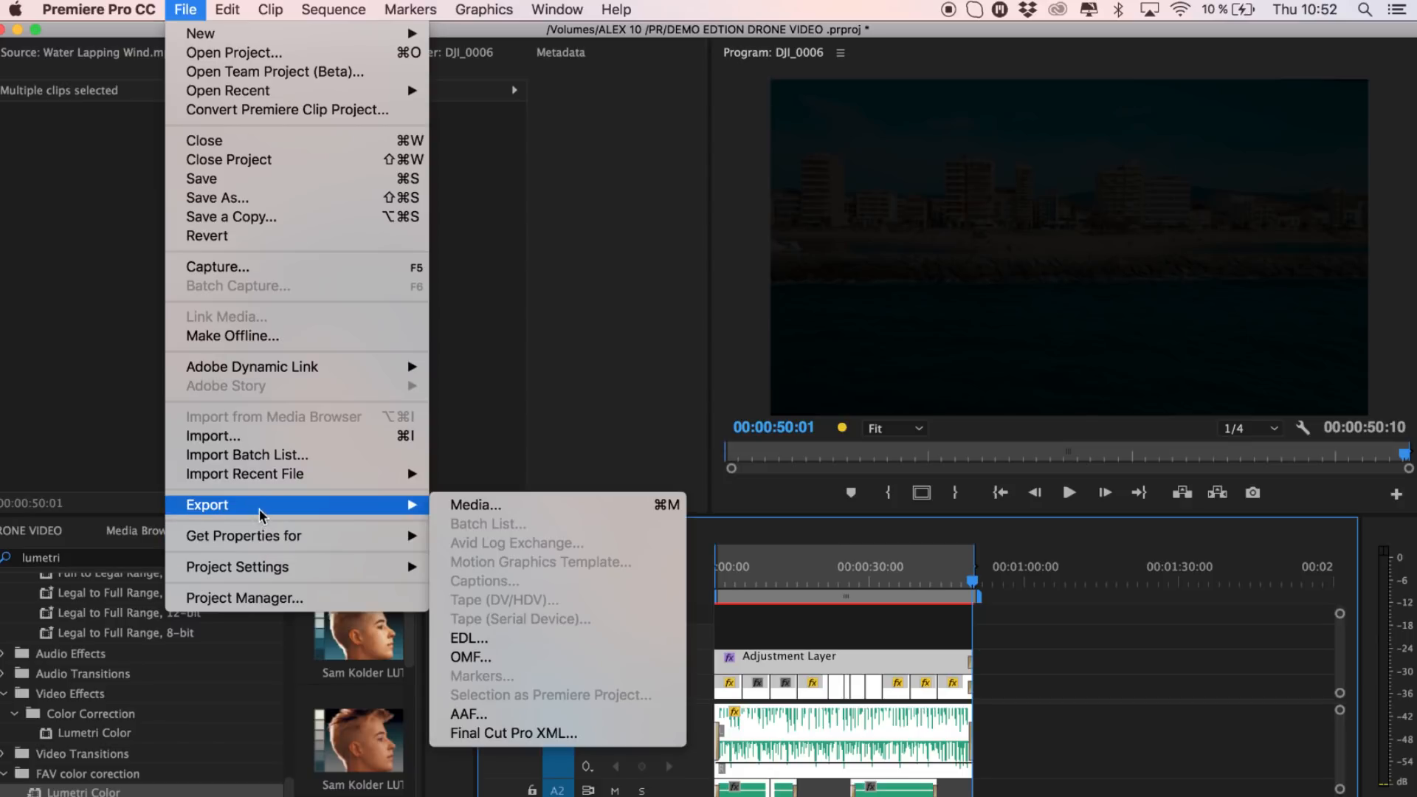
click(487, 511)
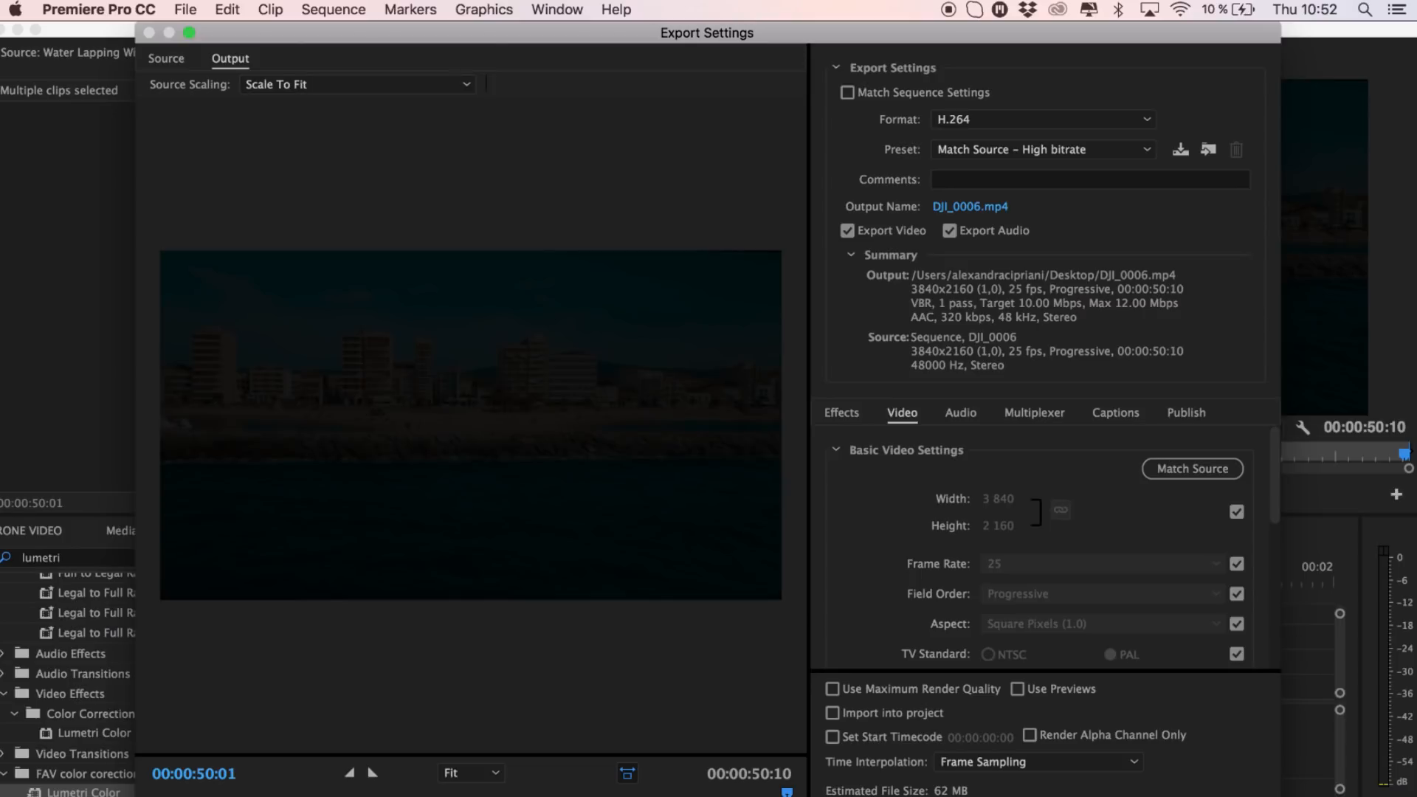
click(499, 794)
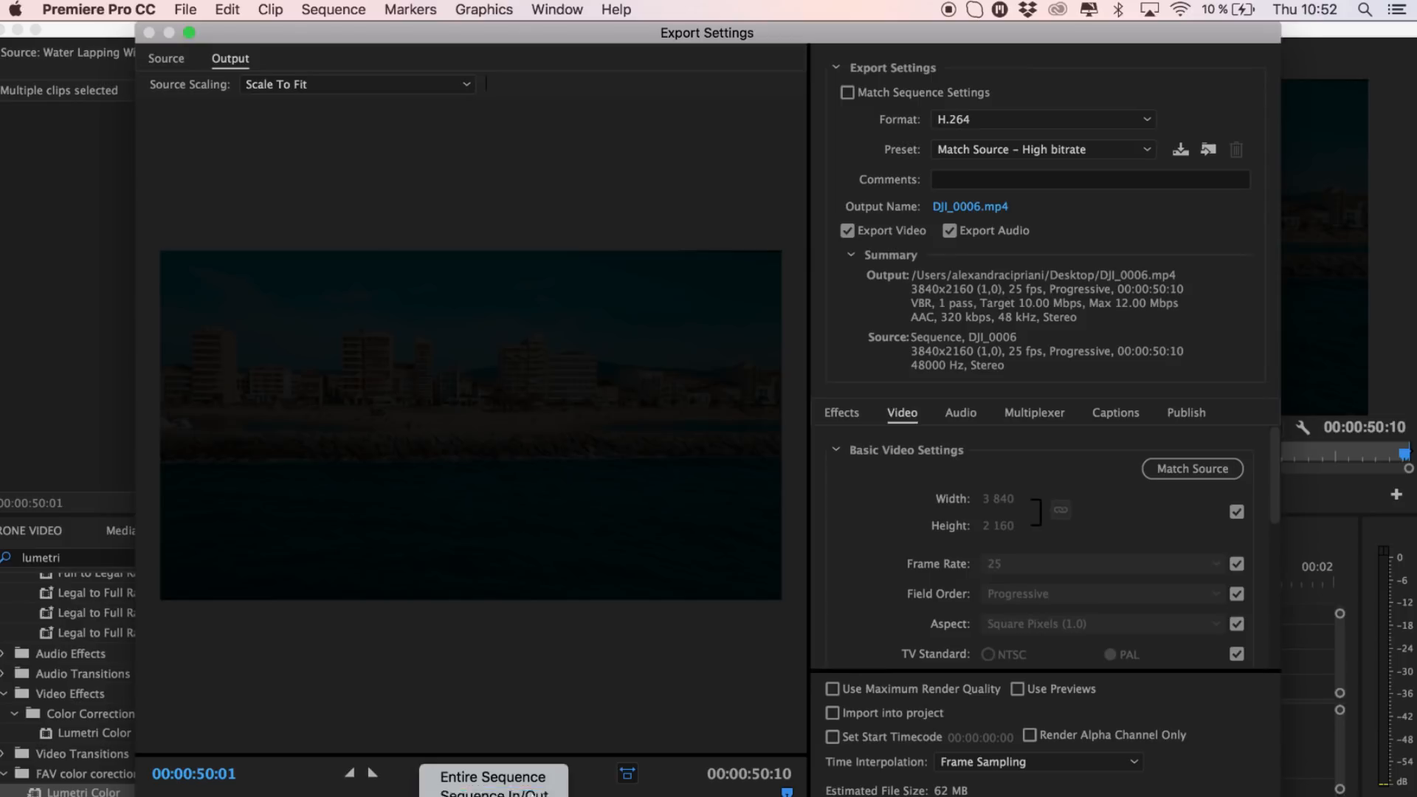
click(494, 793)
click(472, 779)
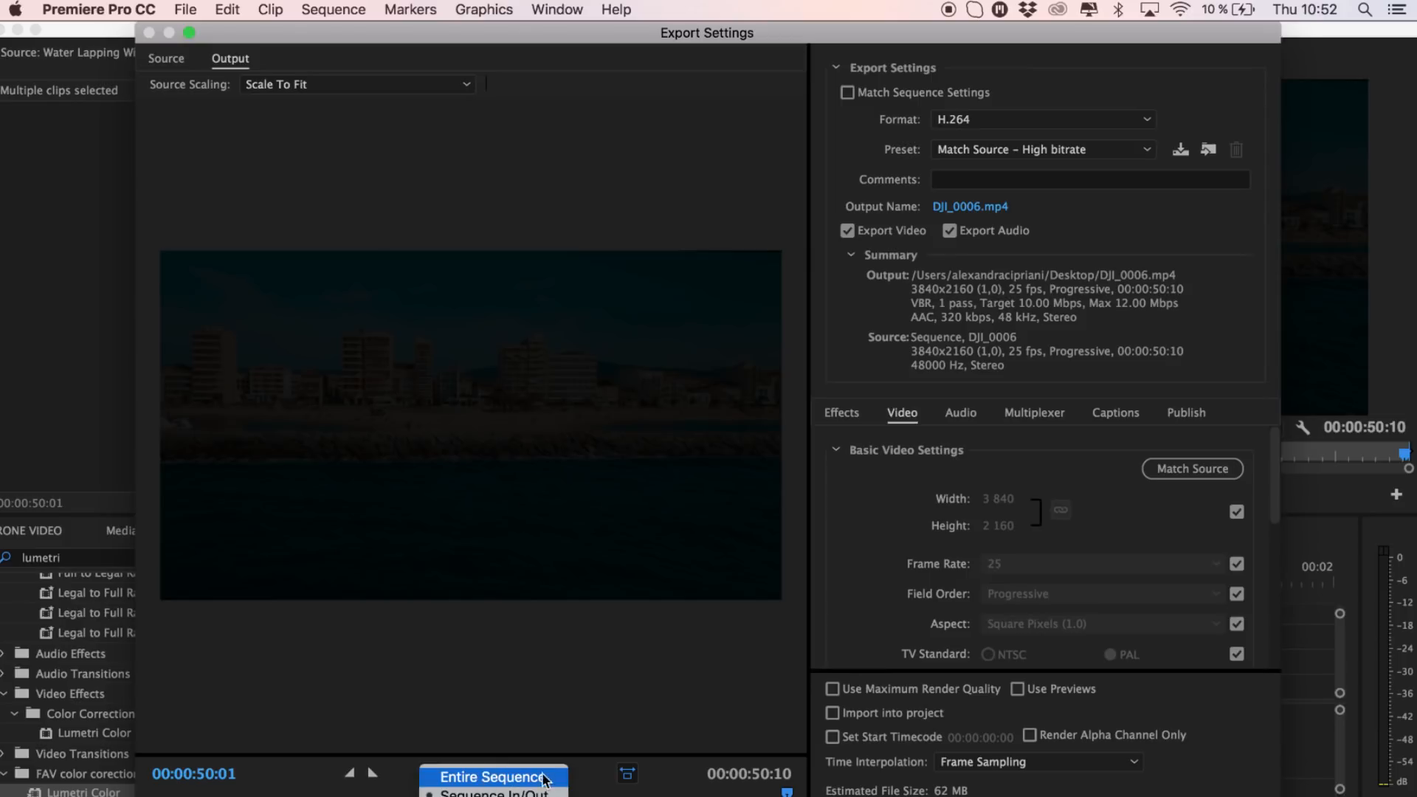
click(493, 793)
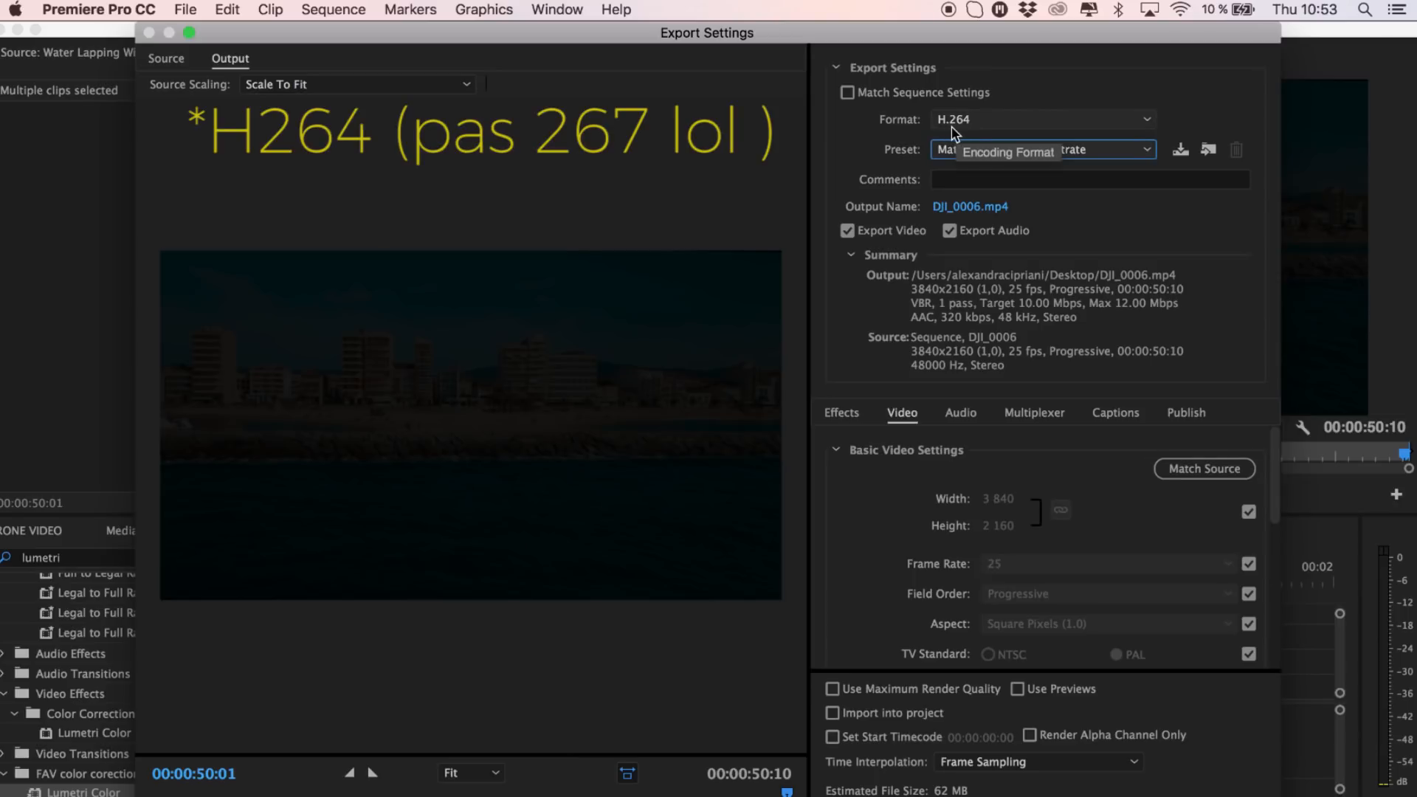
Browse the H.264 export presets and choose Match Source - High bitrate
click(1131, 149)
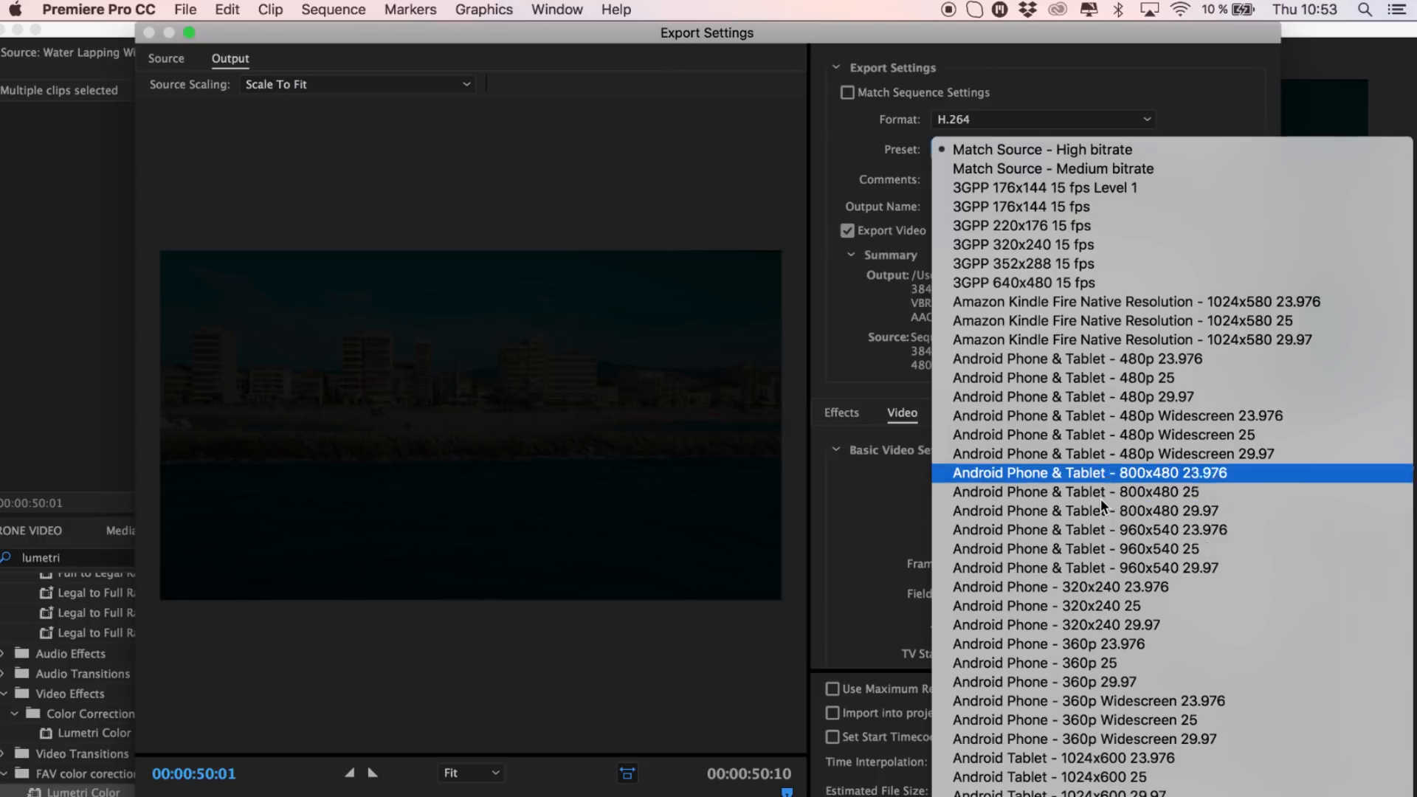
scroll(1101, 498, down, 10)
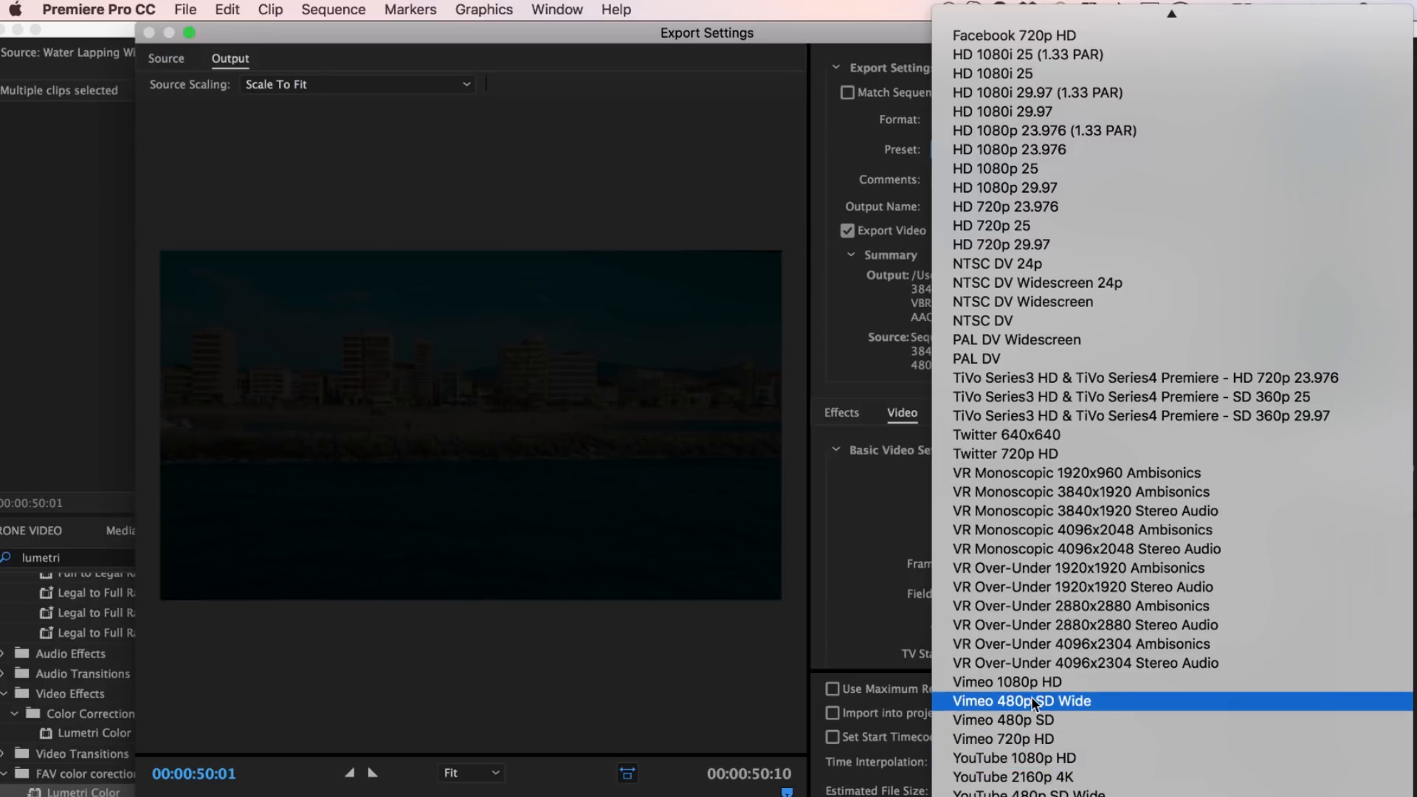
scroll(1021, 651, up, 15)
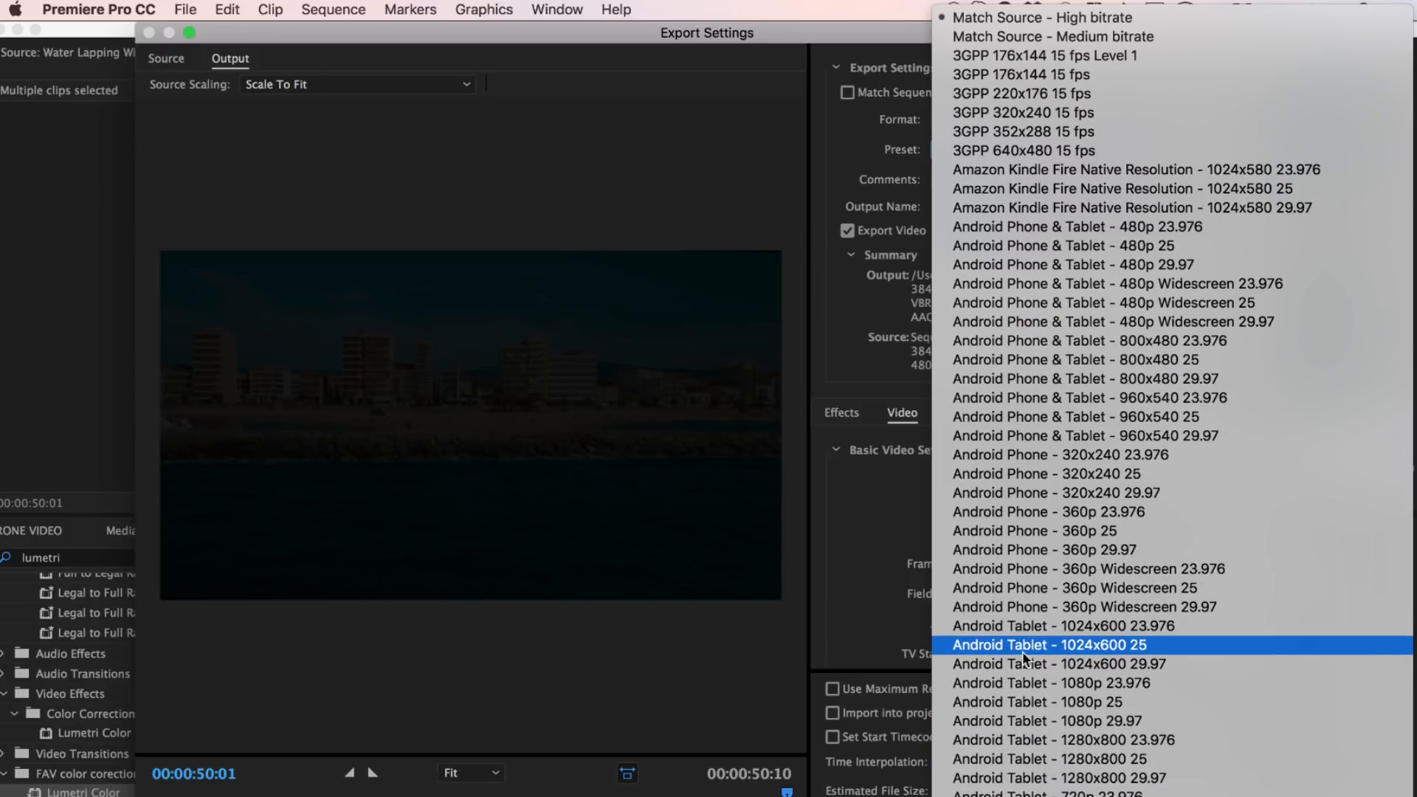
click(1004, 24)
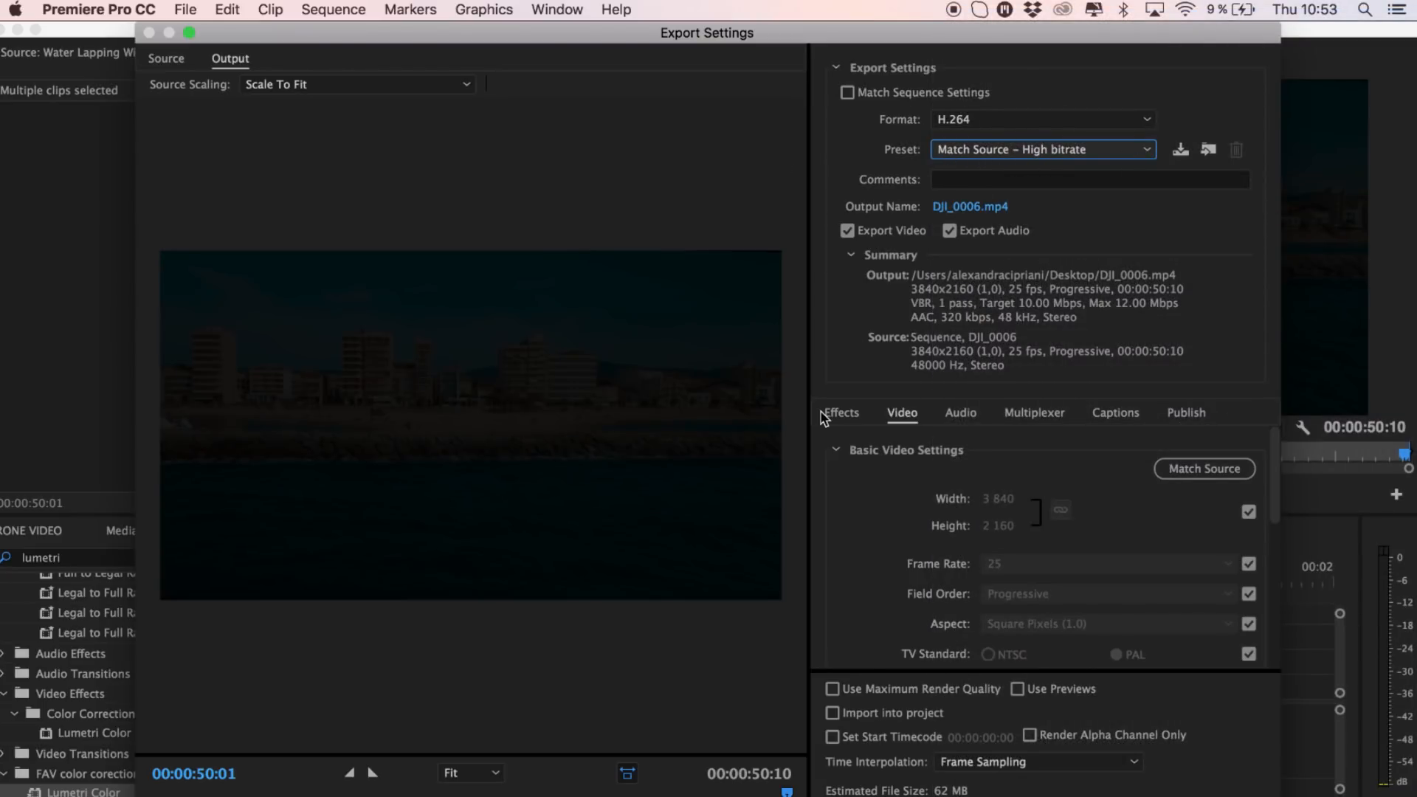
Name the output file "video demo edtion .mp4" on the ALEX 10 drive and start the export
click(964, 208)
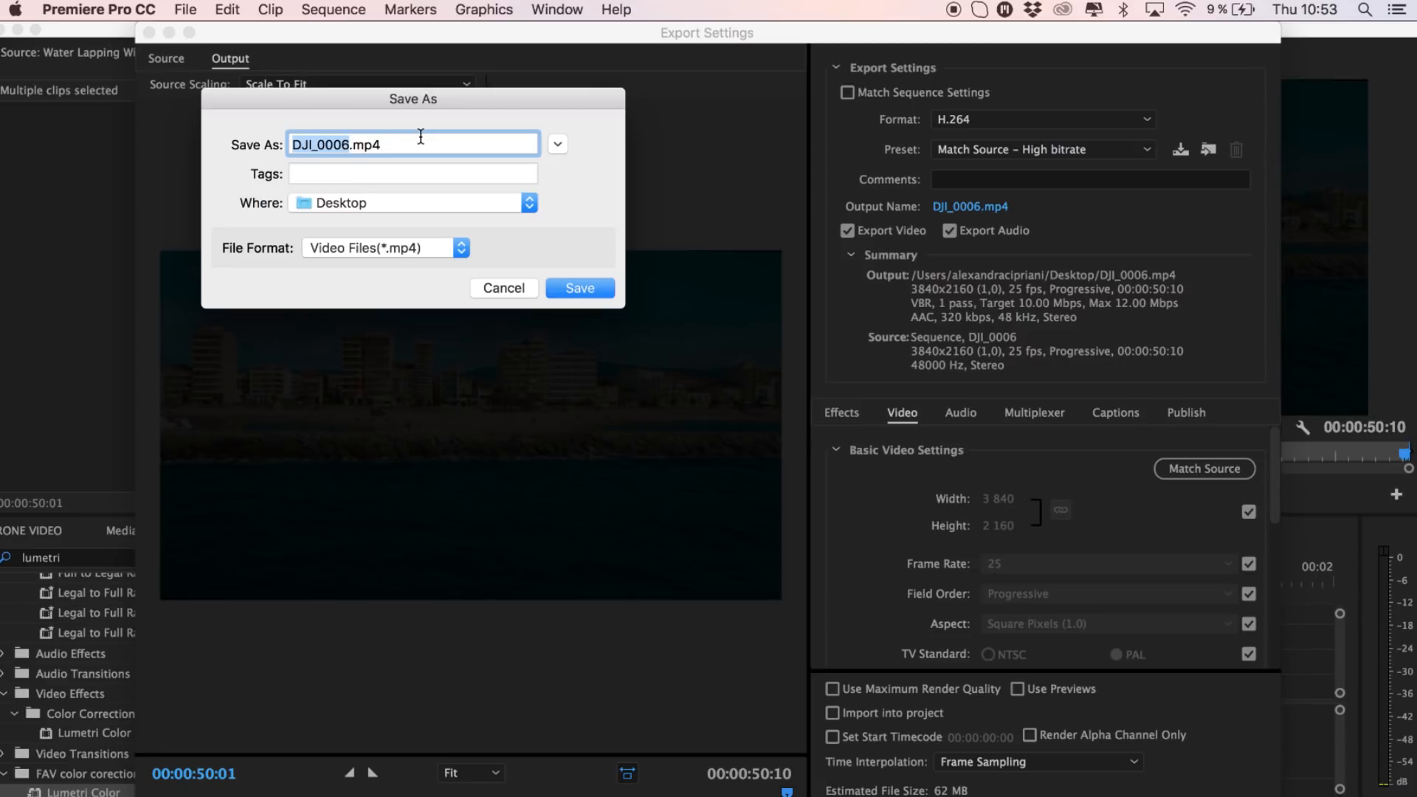
text(video demo edtion)
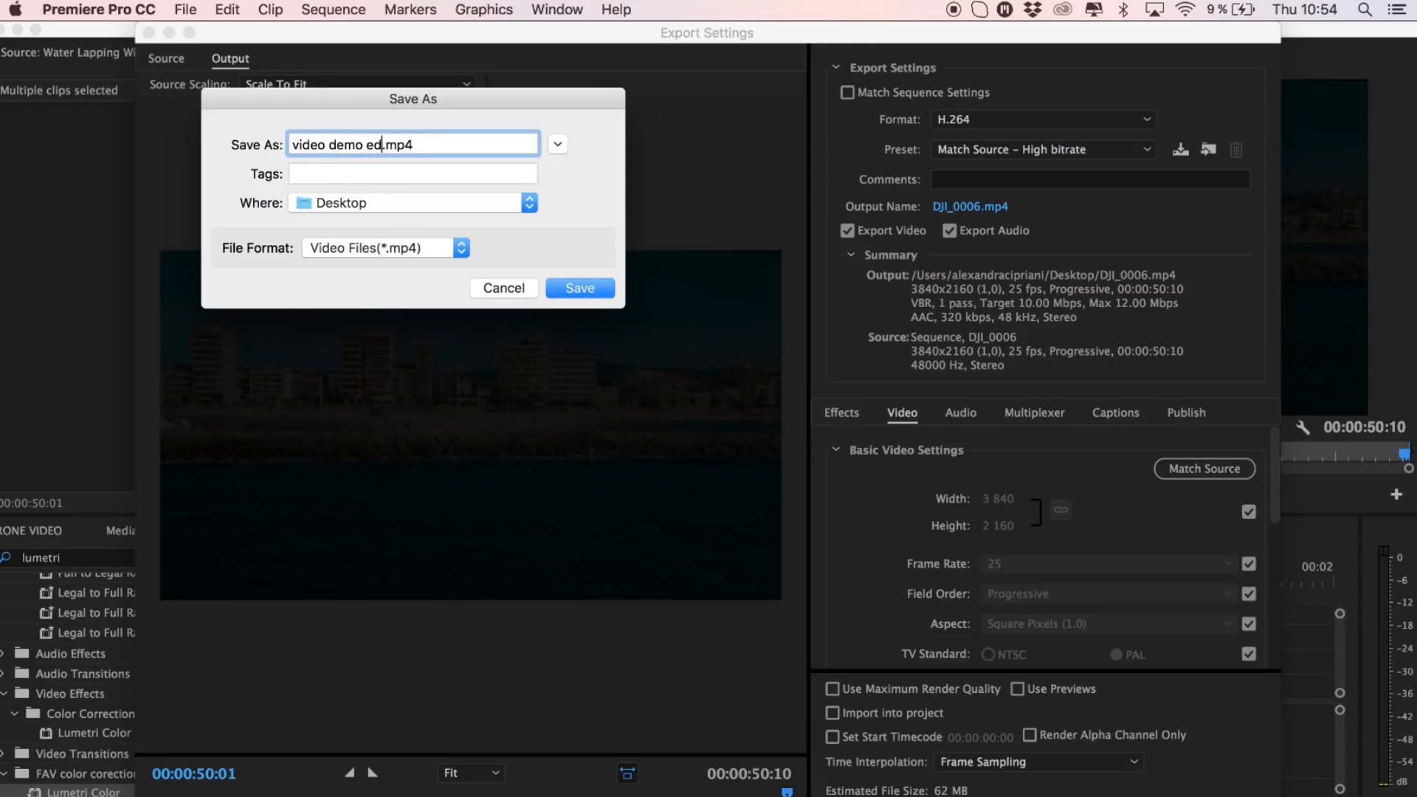
click(529, 205)
click(423, 306)
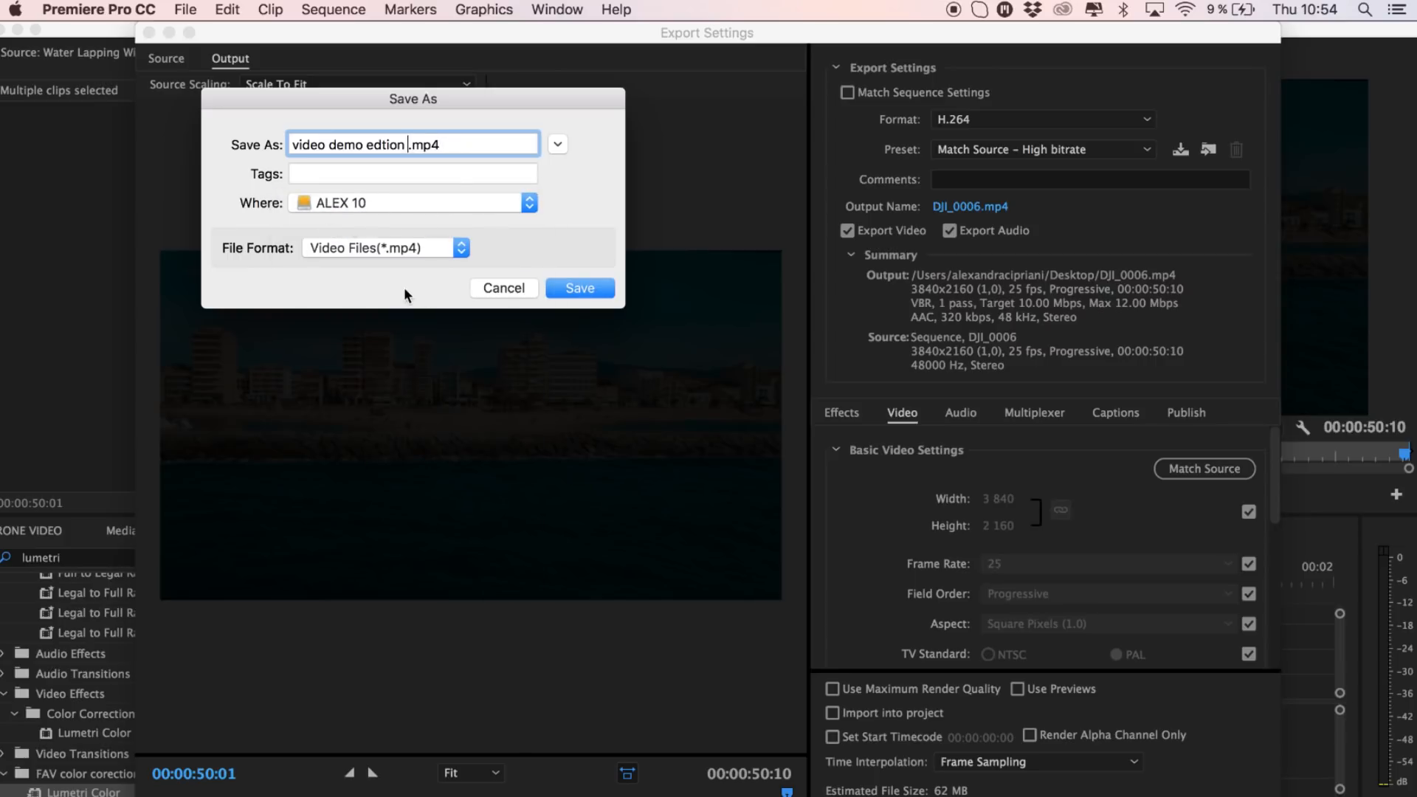
click(580, 288)
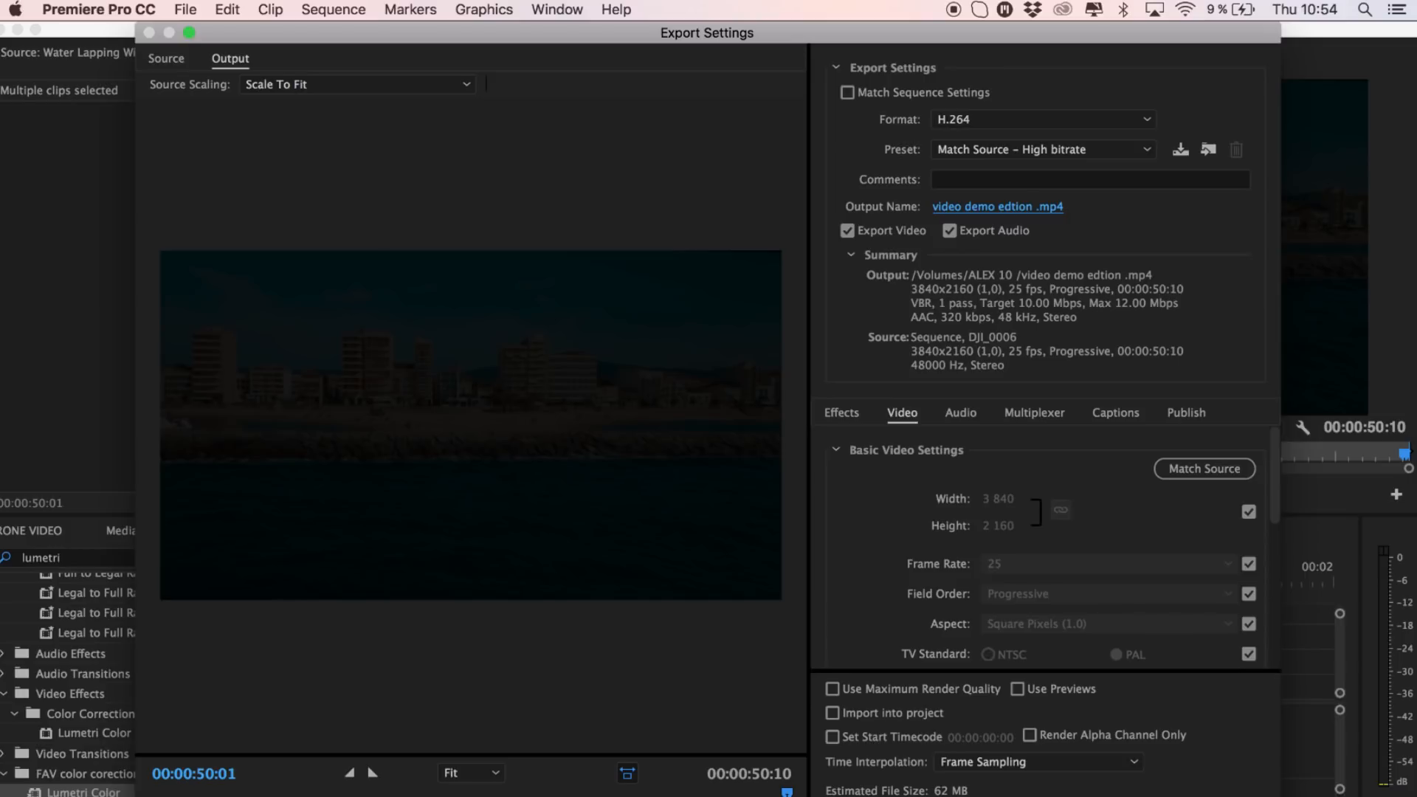
key(Return)
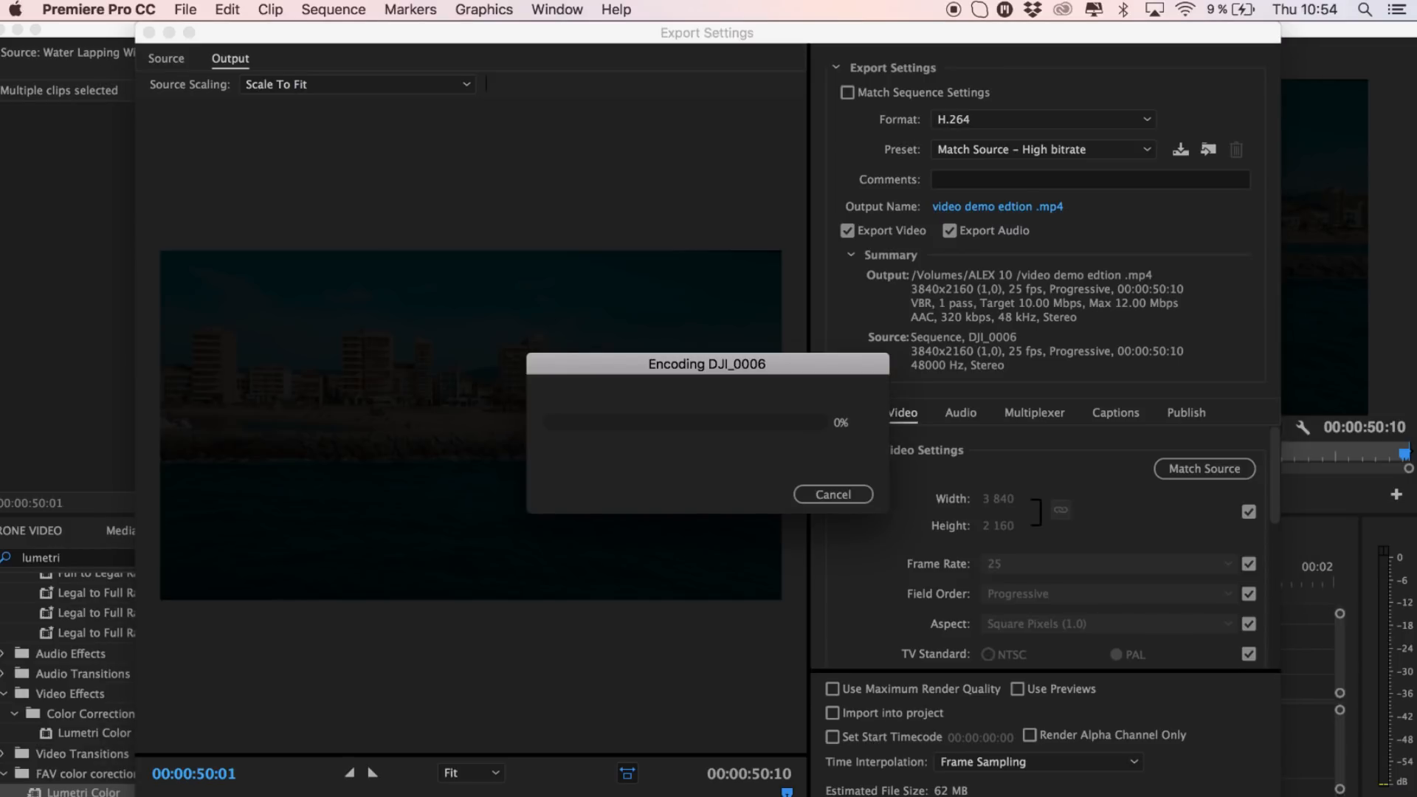